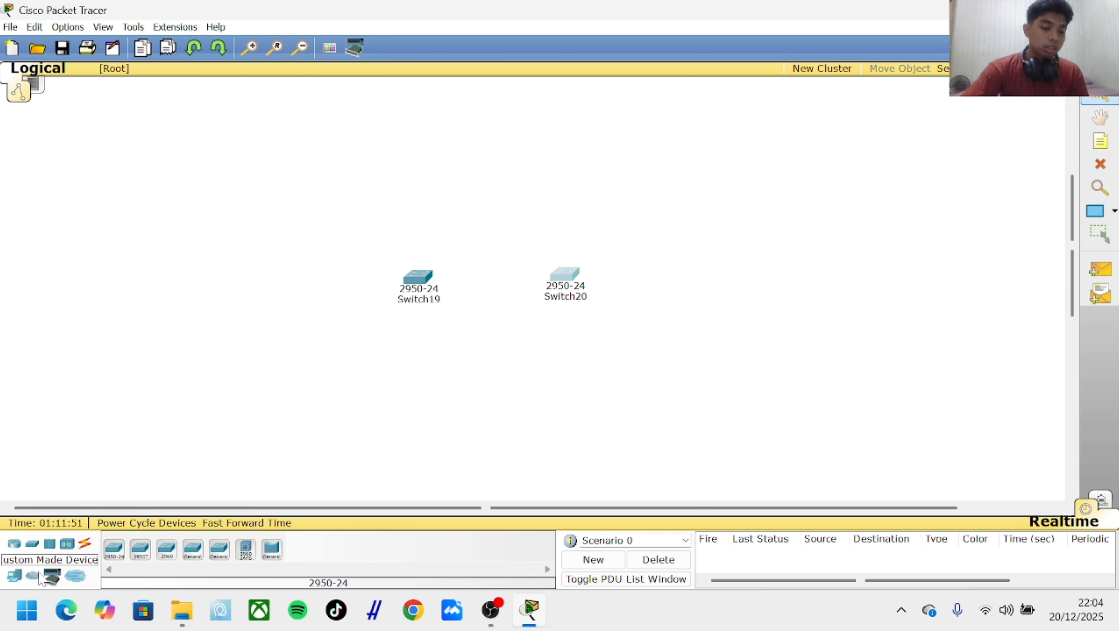
Place four PC-PT end devices in a column to the left of Switch19
left_click(15, 576)
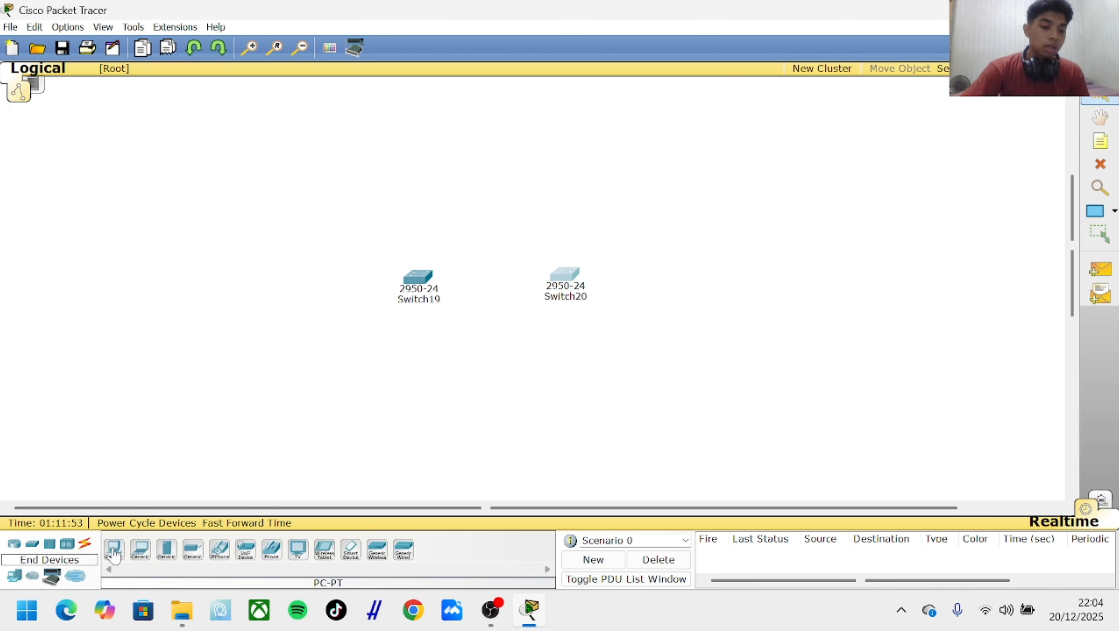
left_click(113, 552)
left_click(291, 210)
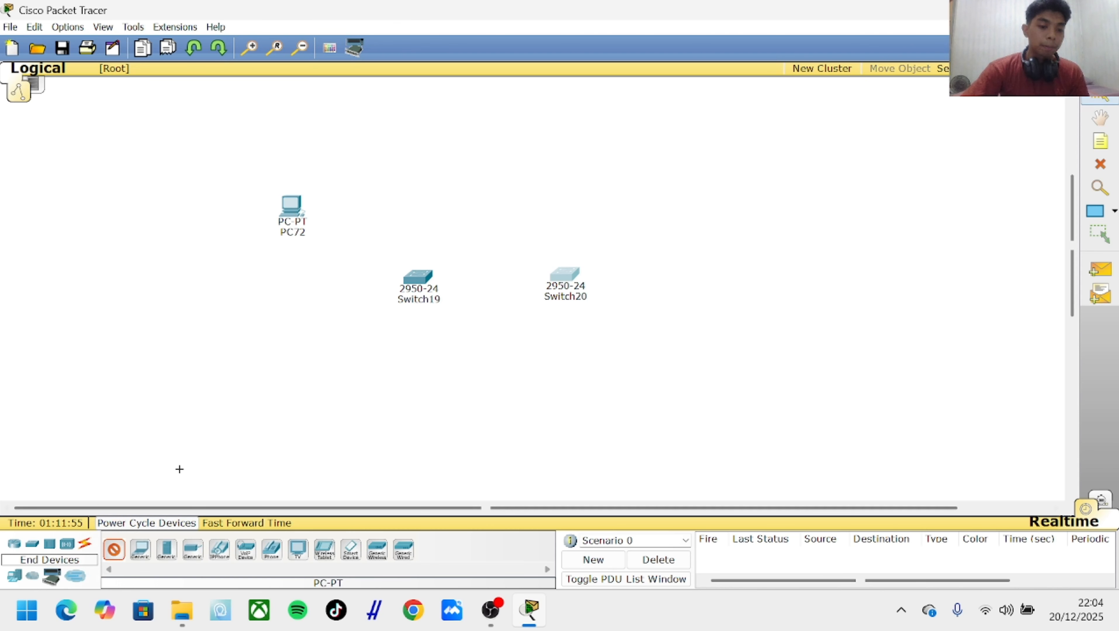
left_click(292, 273)
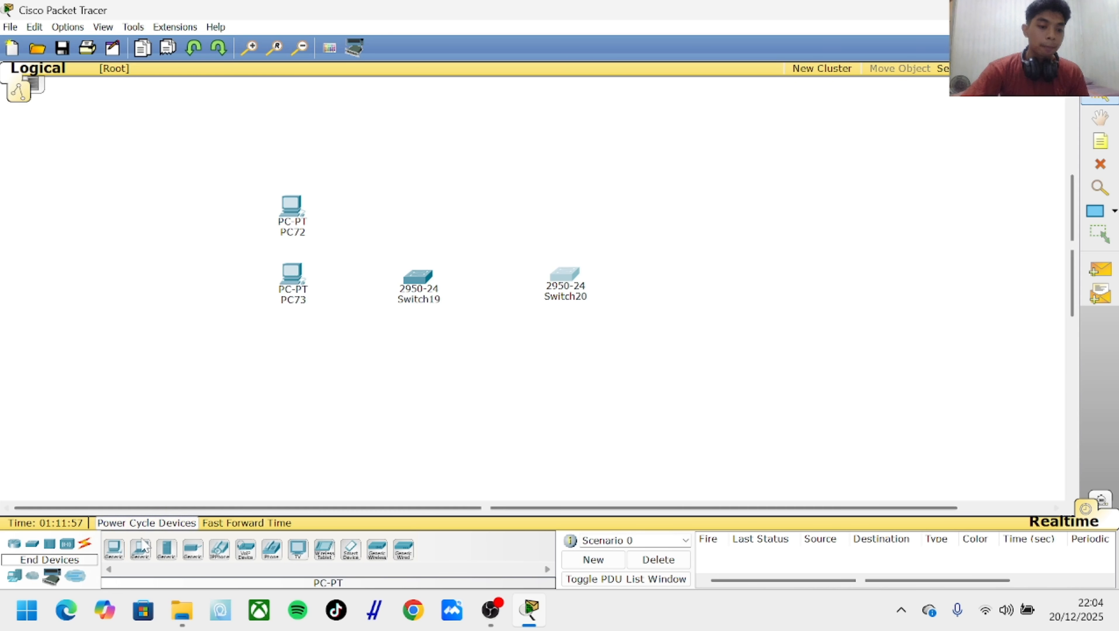
left_click(113, 550)
left_click(292, 379)
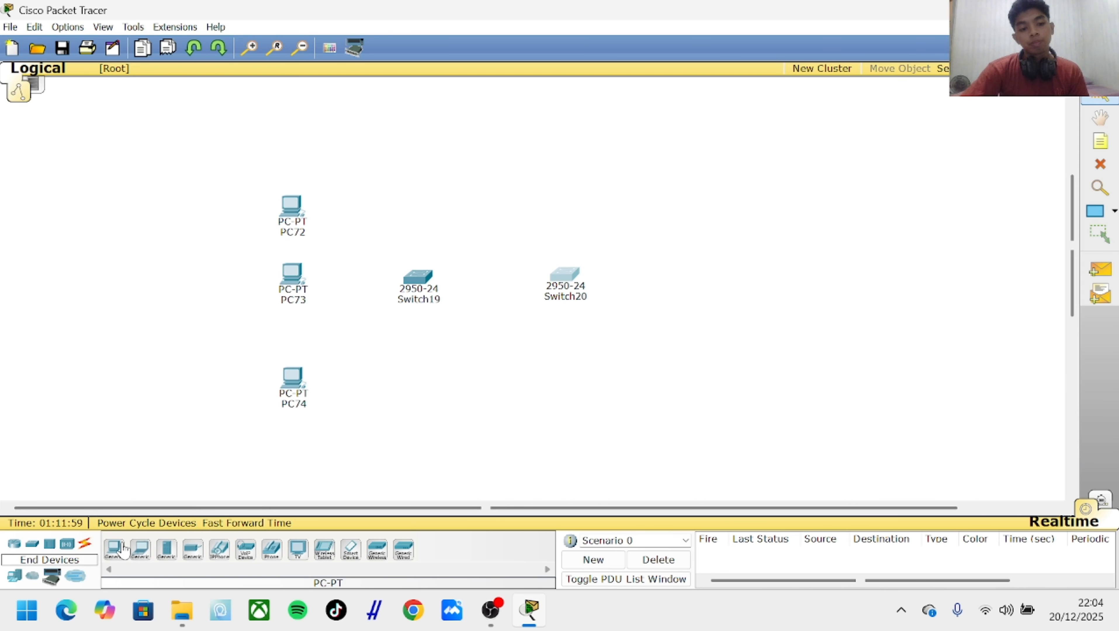
left_click(114, 550)
left_click(290, 473)
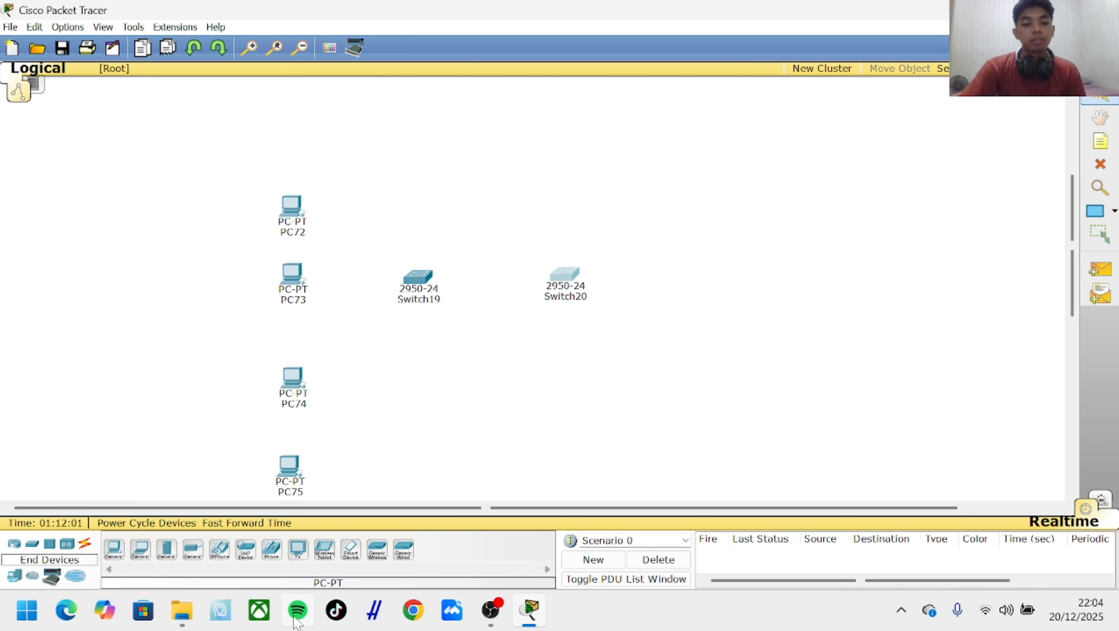
Place four more PC-PT end devices in a column to the right of Switch20
left_click(114, 549)
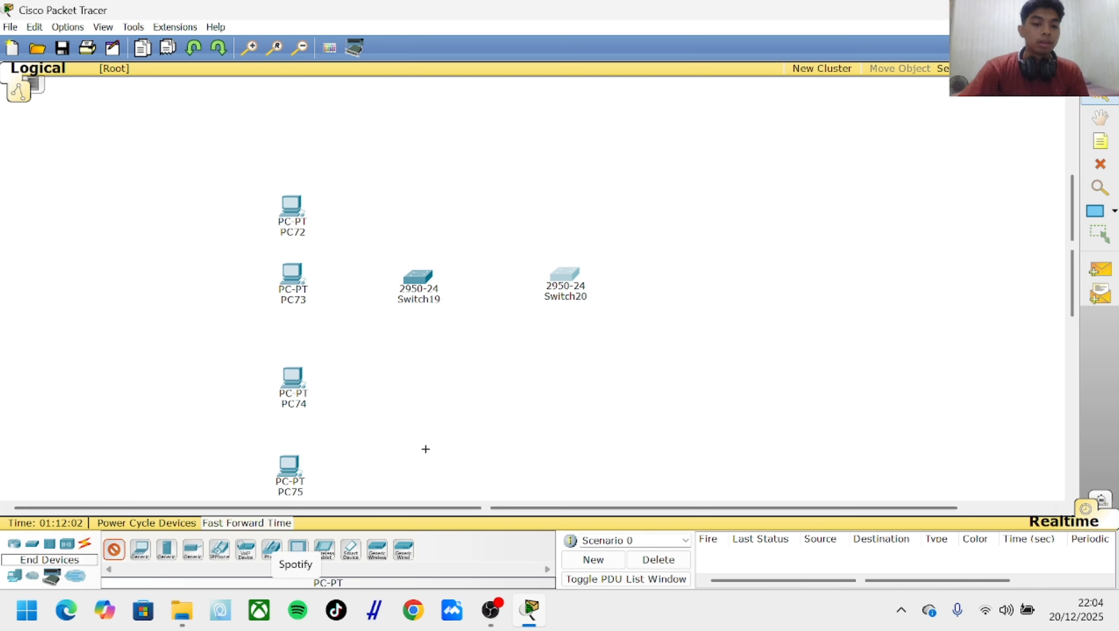
left_click(676, 187)
left_click(114, 549)
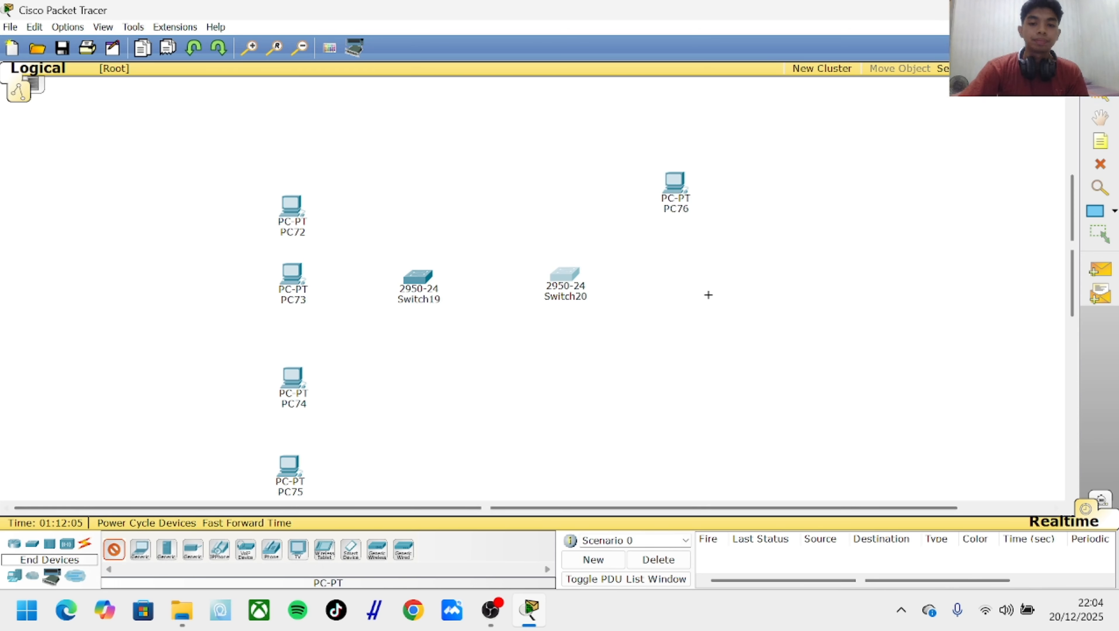
left_click(692, 285)
left_click(114, 550)
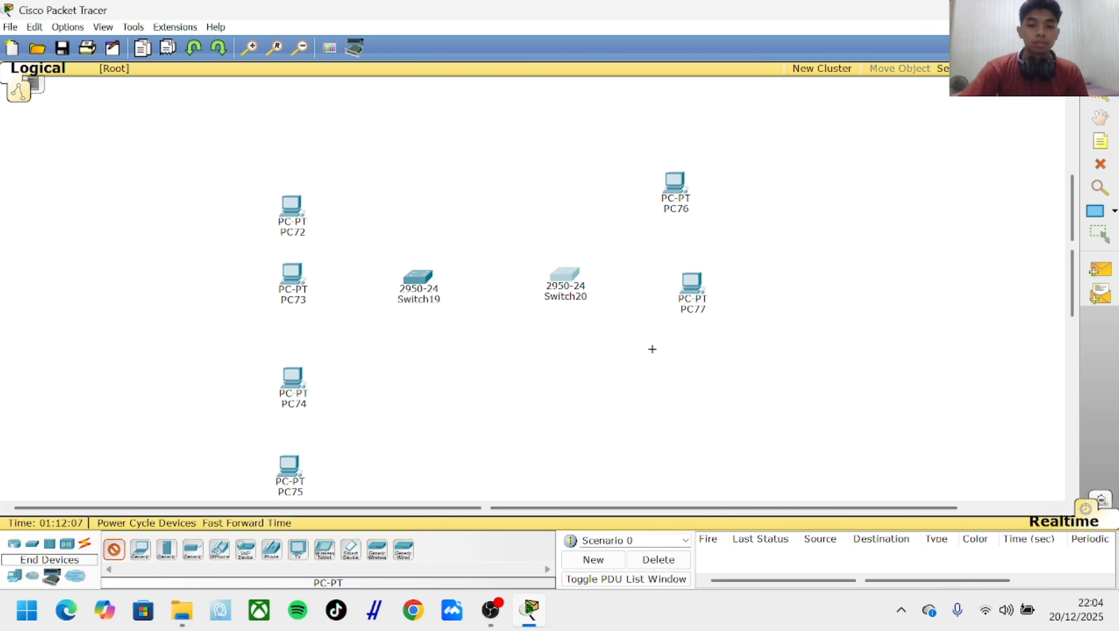
left_click(684, 367)
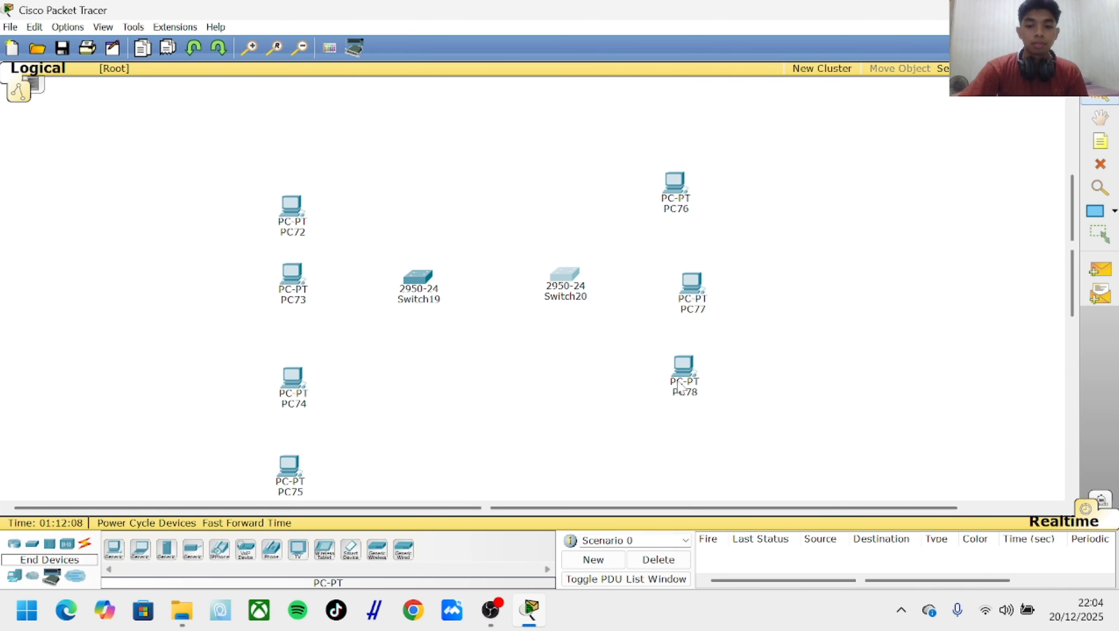
left_click(114, 550)
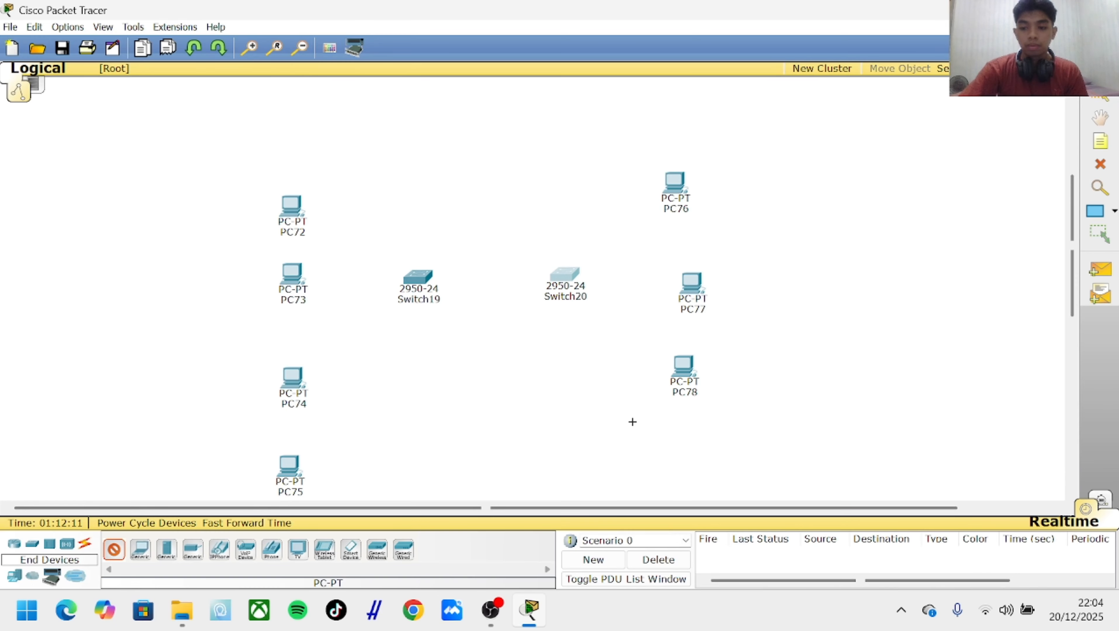
left_click(679, 440)
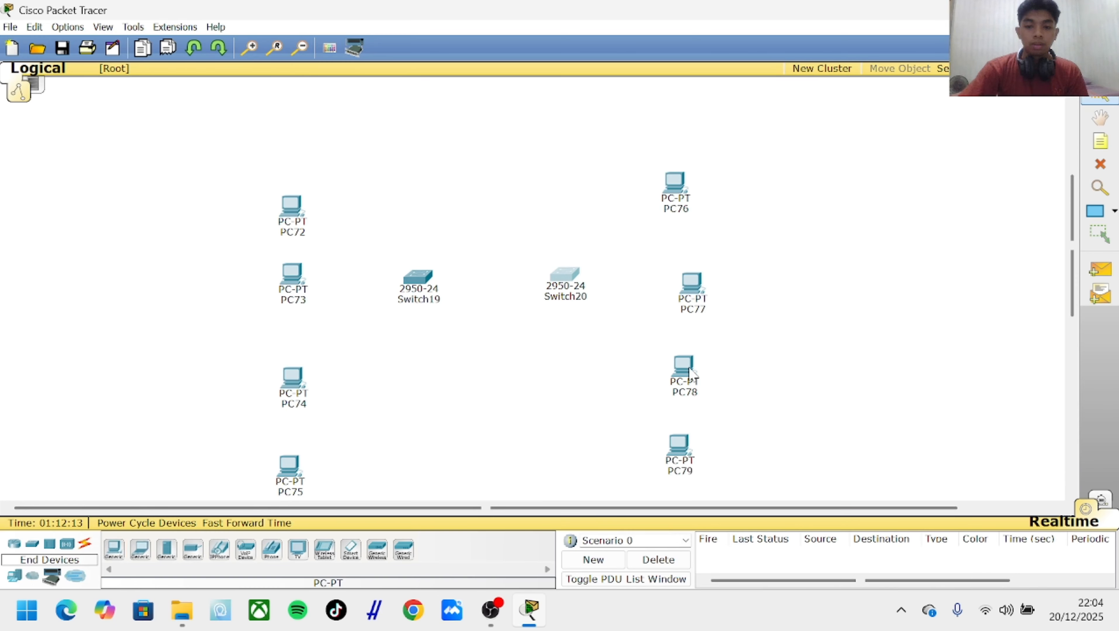
Shift PC78, PC77, PC72 and PC73 slightly upward to tidy the two PC columns
left_click_drag(689, 367, 689, 362)
left_click_drag(697, 309, 688, 275)
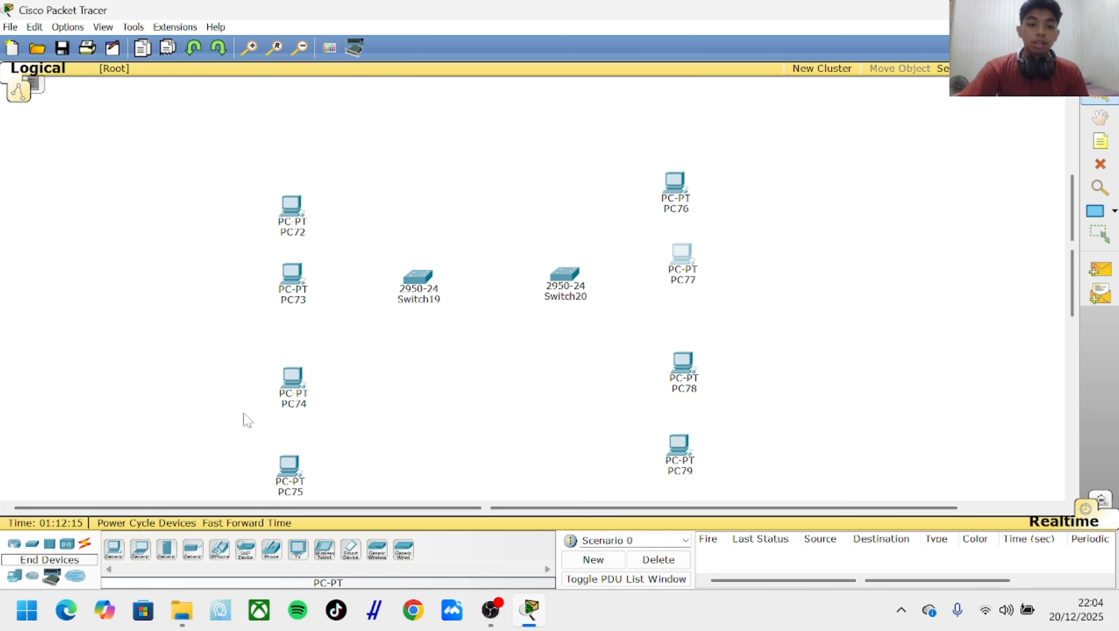
left_click_drag(298, 243, 309, 225)
left_click_drag(306, 273, 306, 259)
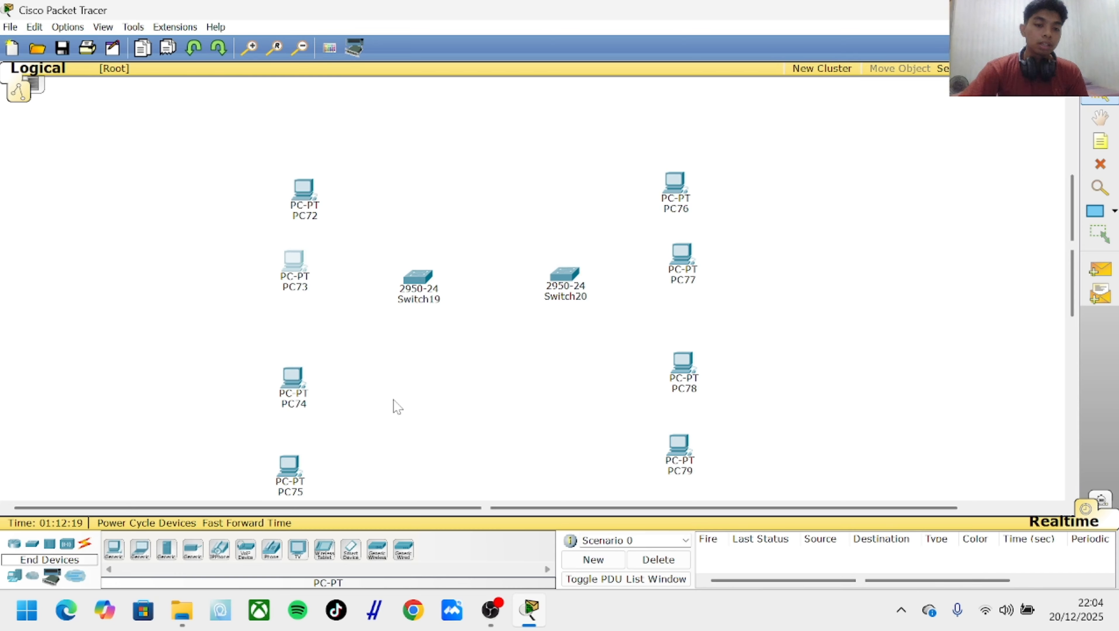
Connect FastEthernet0/1 of Switch19 to FastEthernet0/1 of Switch20 with a copper cross-over cable
left_click(84, 543)
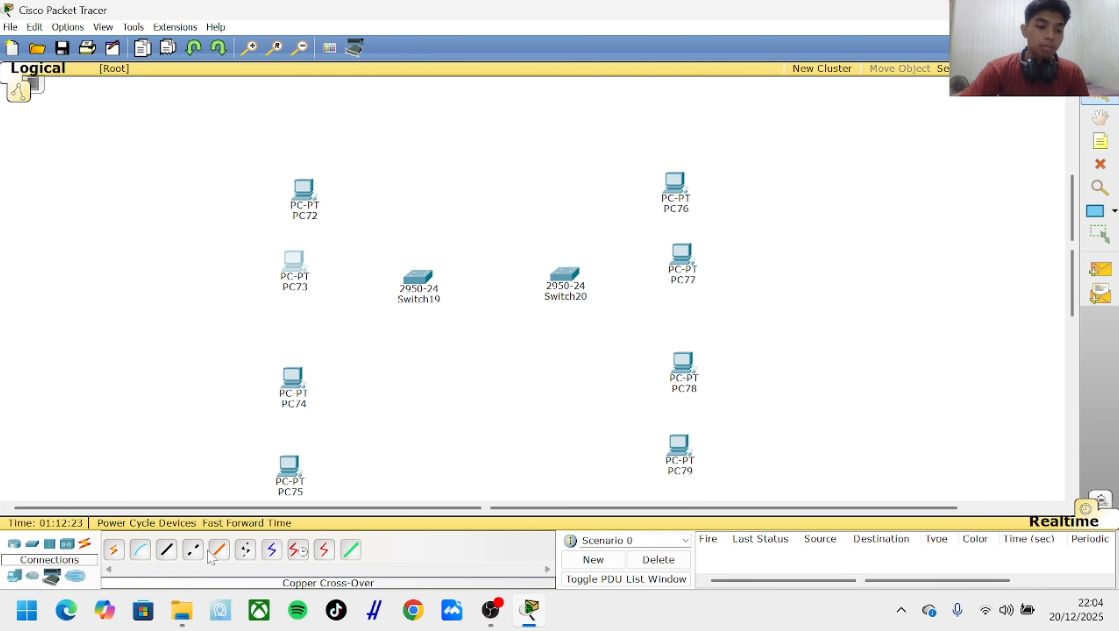
left_click(193, 558)
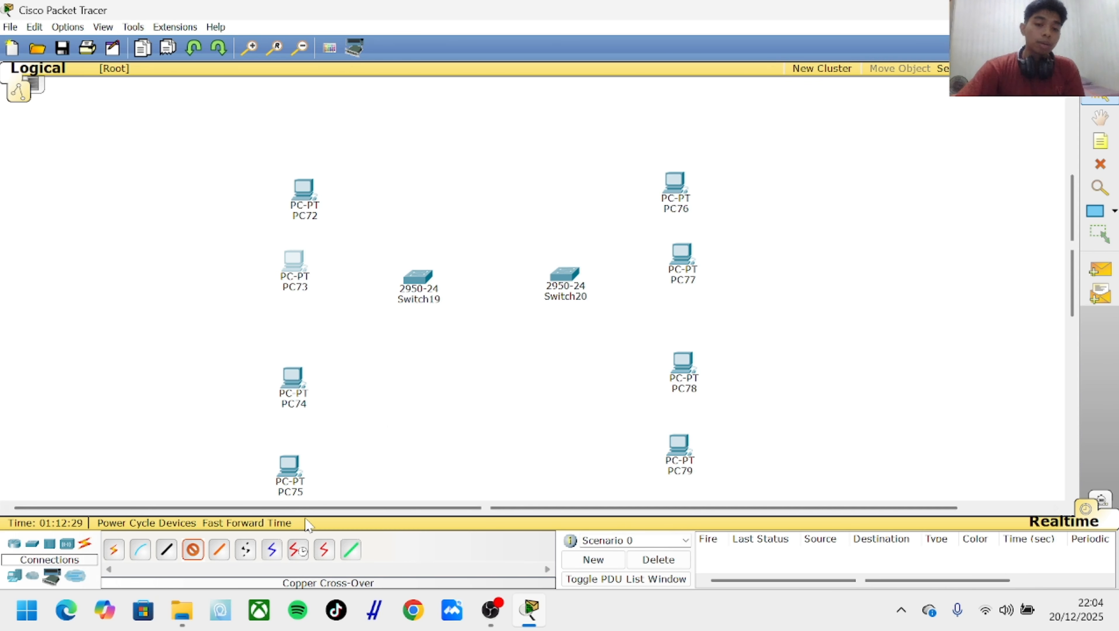
left_click(419, 283)
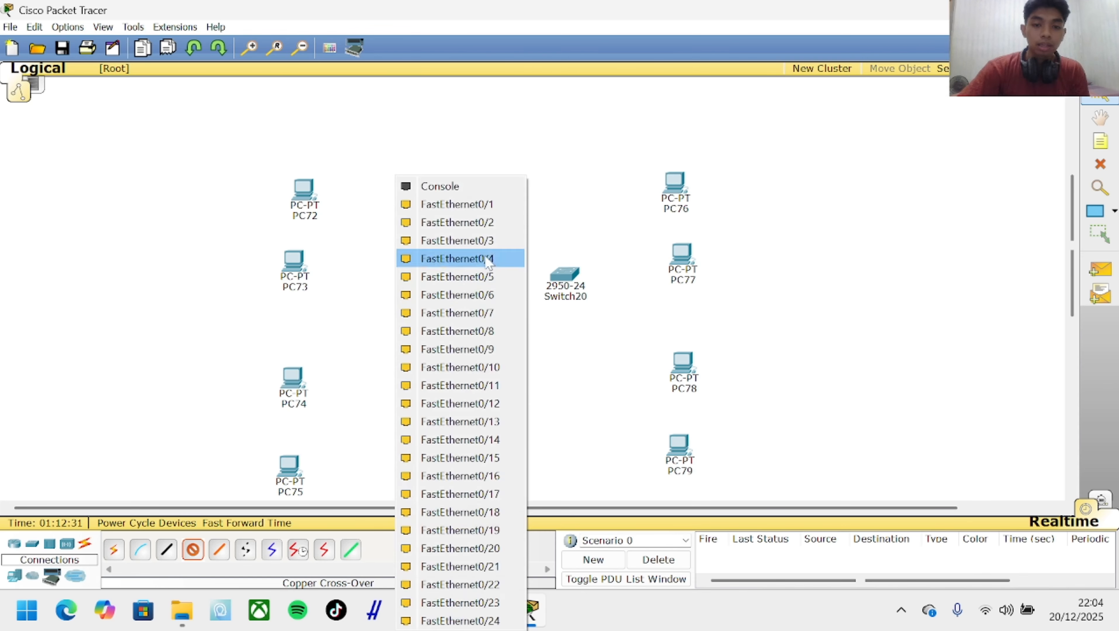
left_click(458, 204)
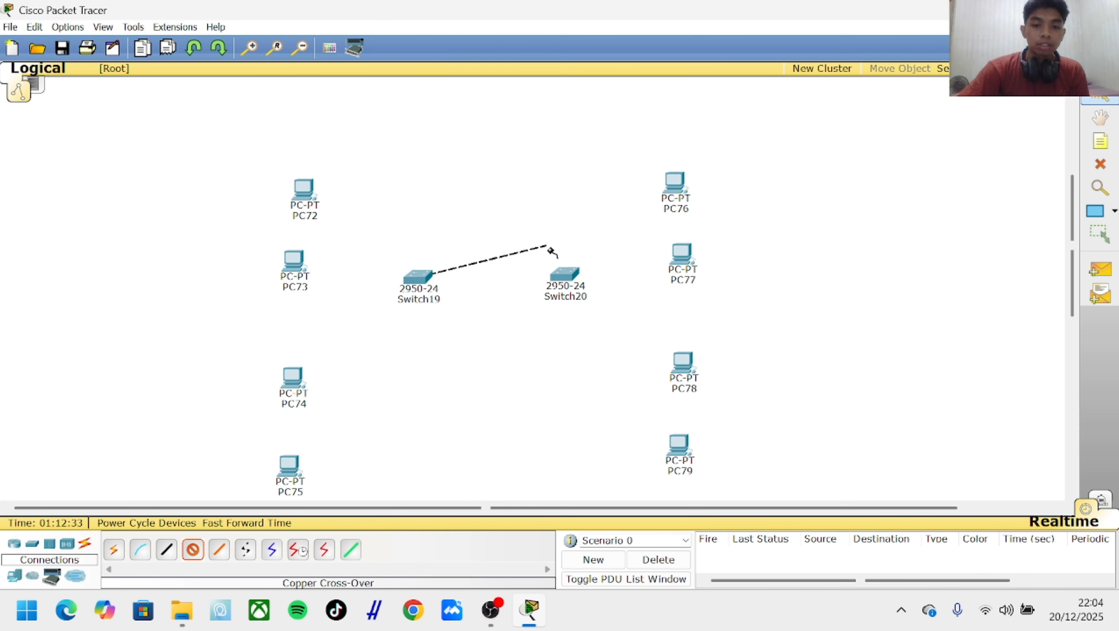
left_click(565, 275)
left_click(597, 205)
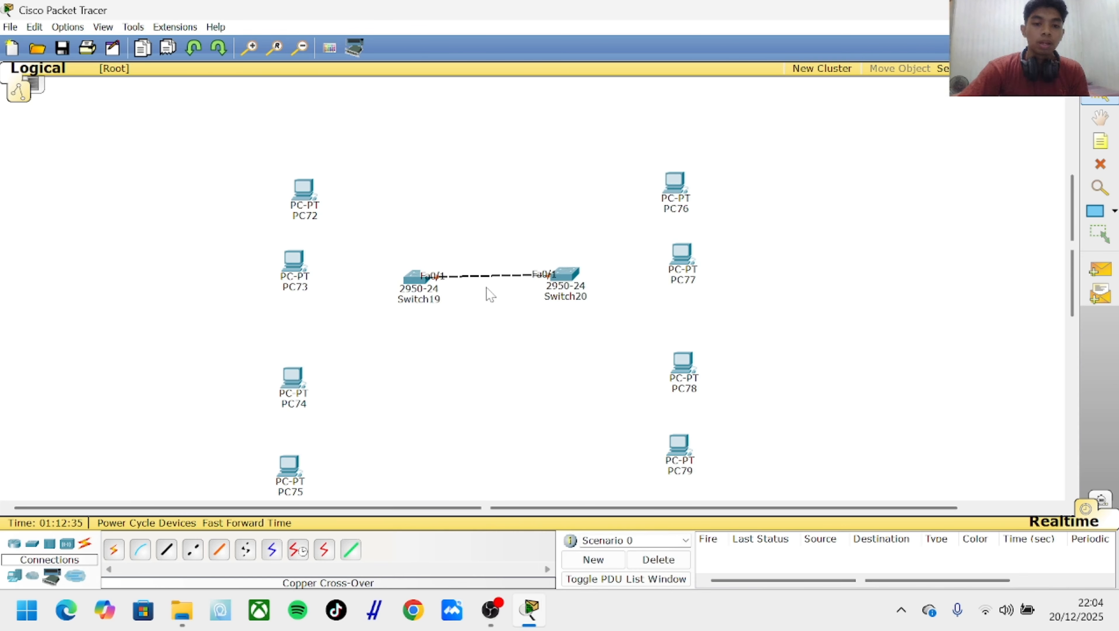
Nudge PC72 and PC73 upward, and connect PC72's FastEthernet0 to Switch19's FastEthernet0/2 with a copper straight-through cable
left_click_drag(305, 188, 306, 179)
left_click_drag(298, 266, 302, 259)
left_click(167, 549)
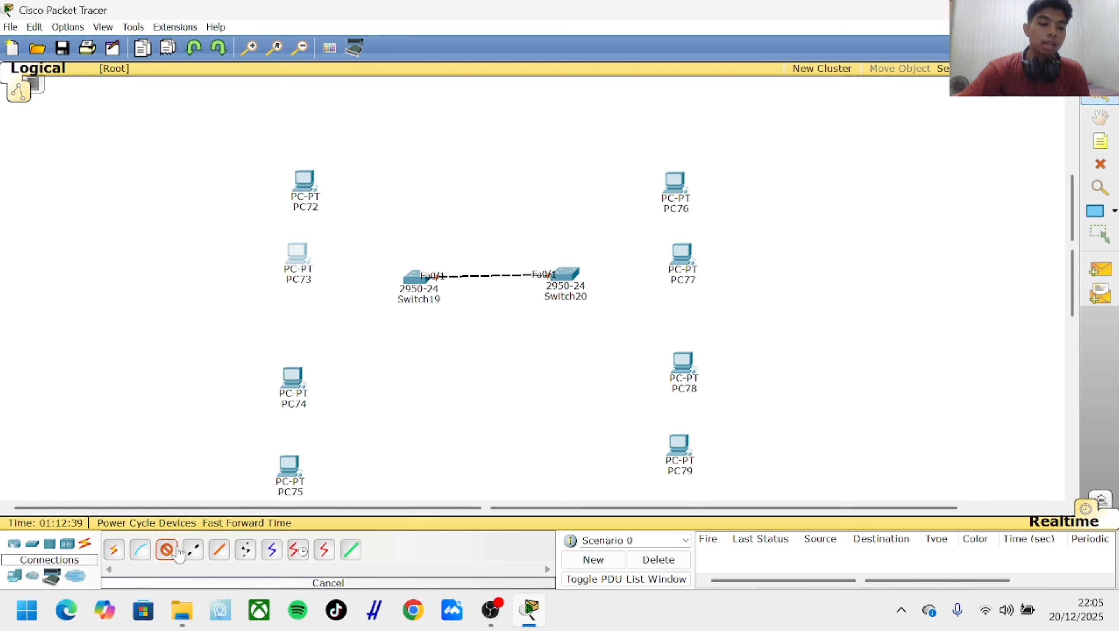
left_click(307, 188)
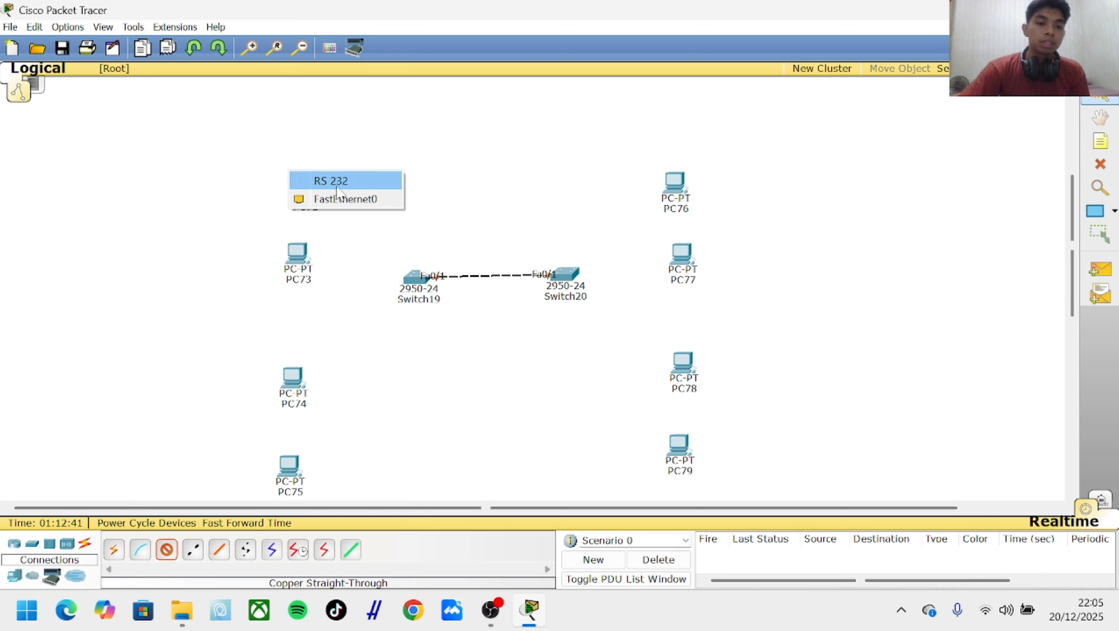
left_click(340, 195)
left_click(415, 277)
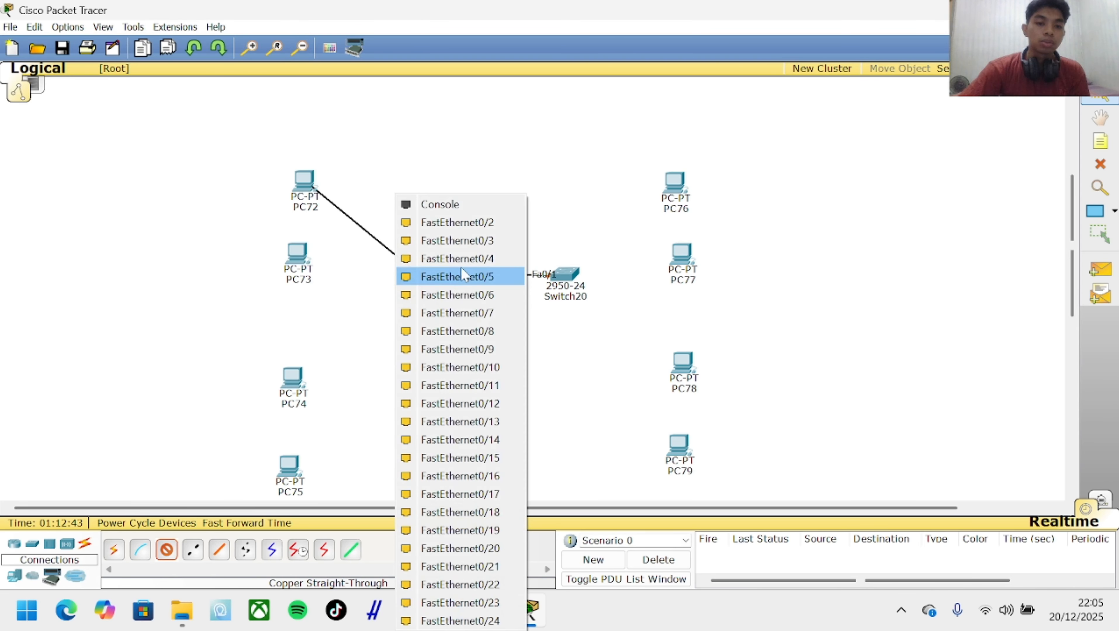
left_click(468, 222)
Connect PC73's FastEthernet0 to Switch19's FastEthernet0/3 with a copper straight-through cable
left_click(166, 549)
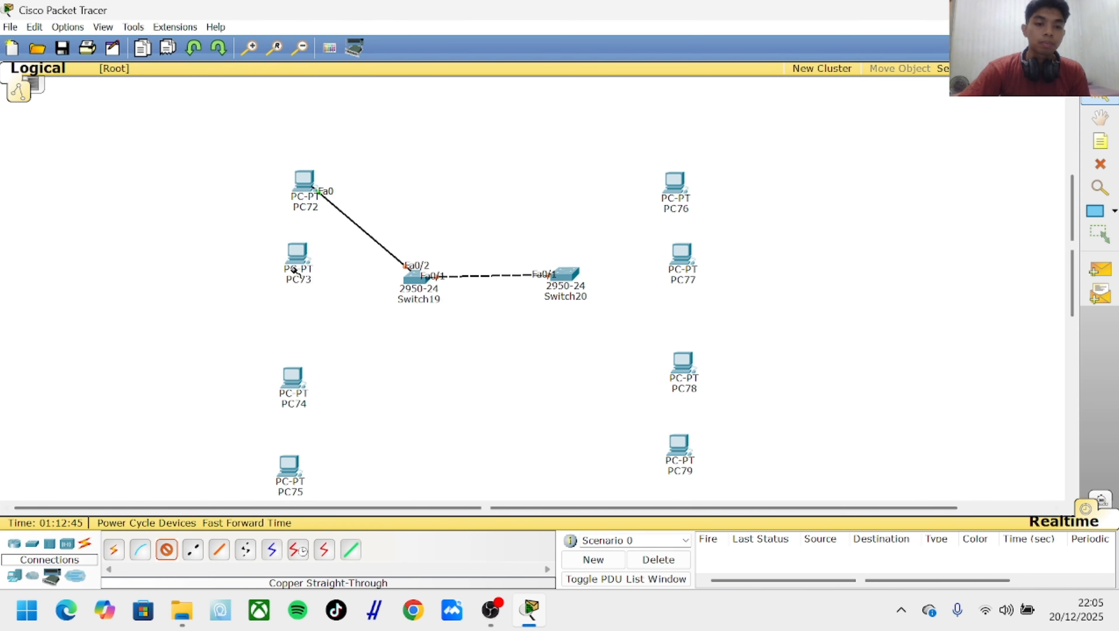
left_click(297, 257)
left_click(331, 270)
left_click(414, 281)
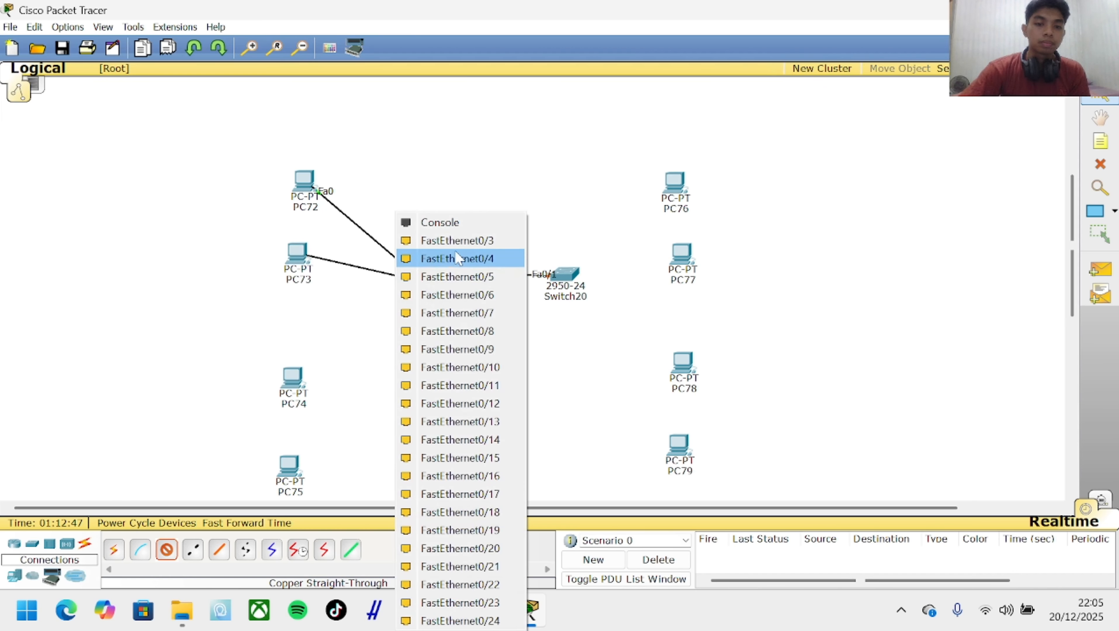
left_click(457, 258)
Connect PC74's FastEthernet0 to Switch19's FastEthernet0/4 with a copper straight-through cable
left_click(168, 549)
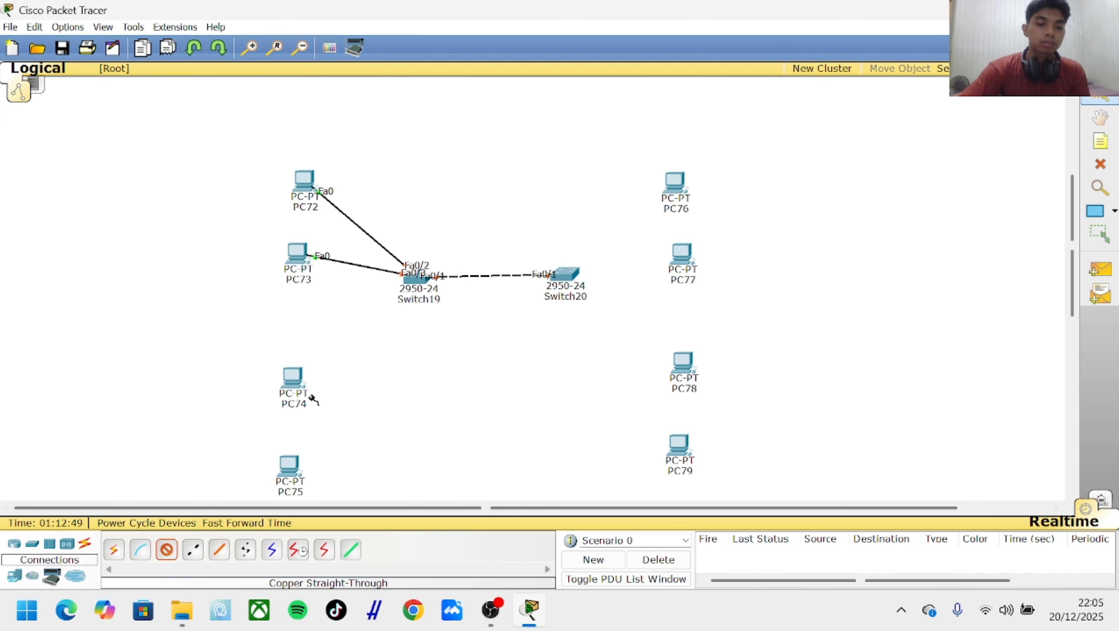
left_click(294, 380)
left_click(319, 395)
left_click(411, 283)
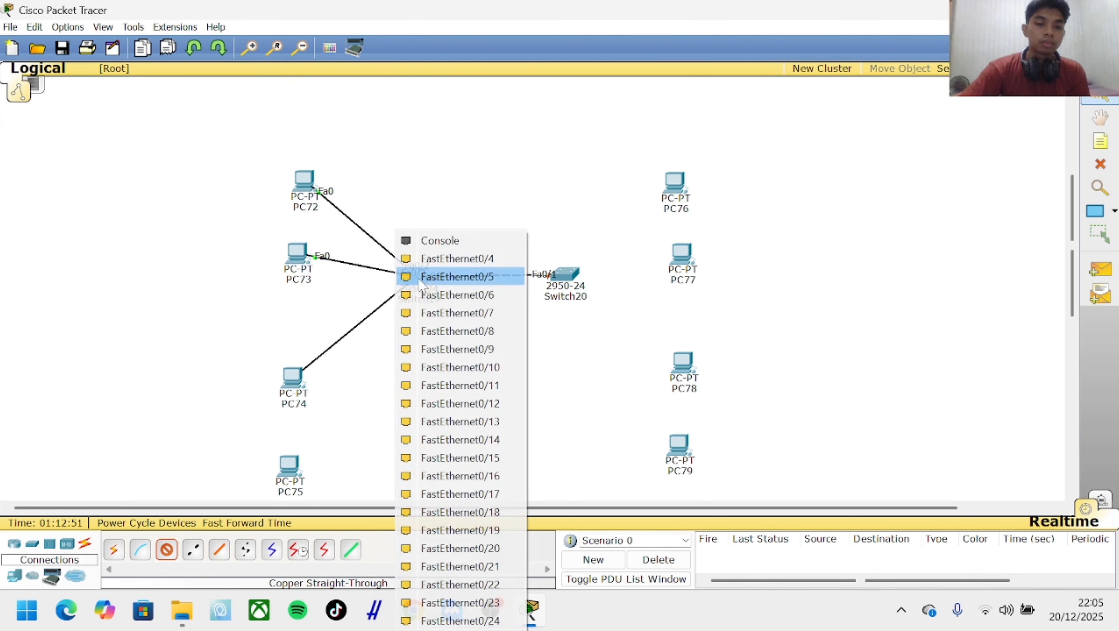
left_click(449, 257)
Connect PC75's FastEthernet0 to Switch19's FastEthernet0/5 with a copper straight-through cable
left_click(168, 549)
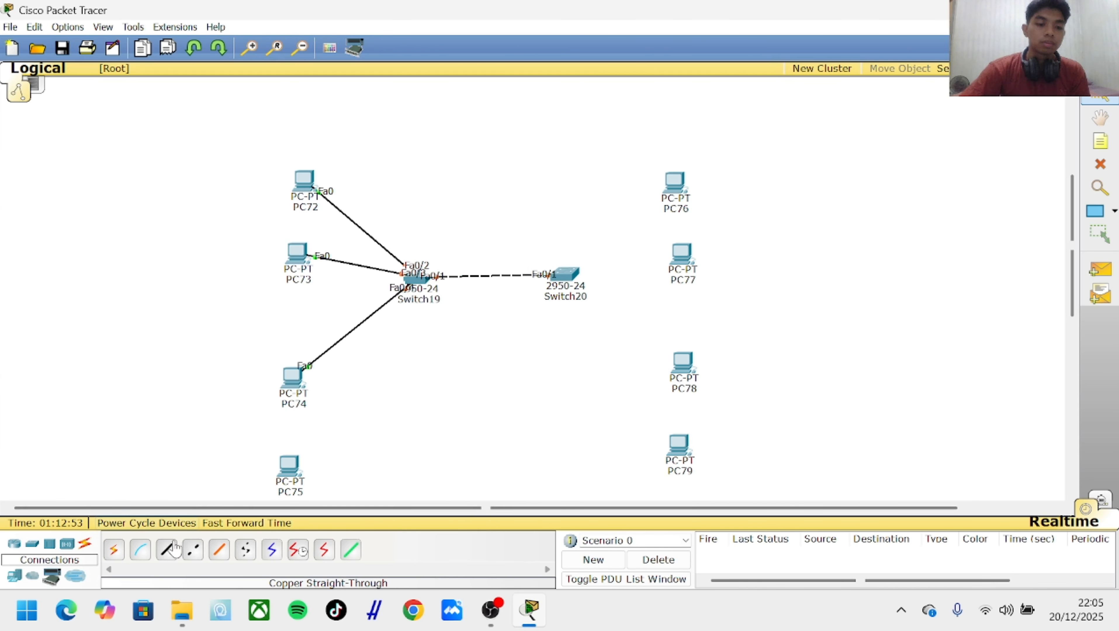
left_click(290, 468)
left_click(337, 486)
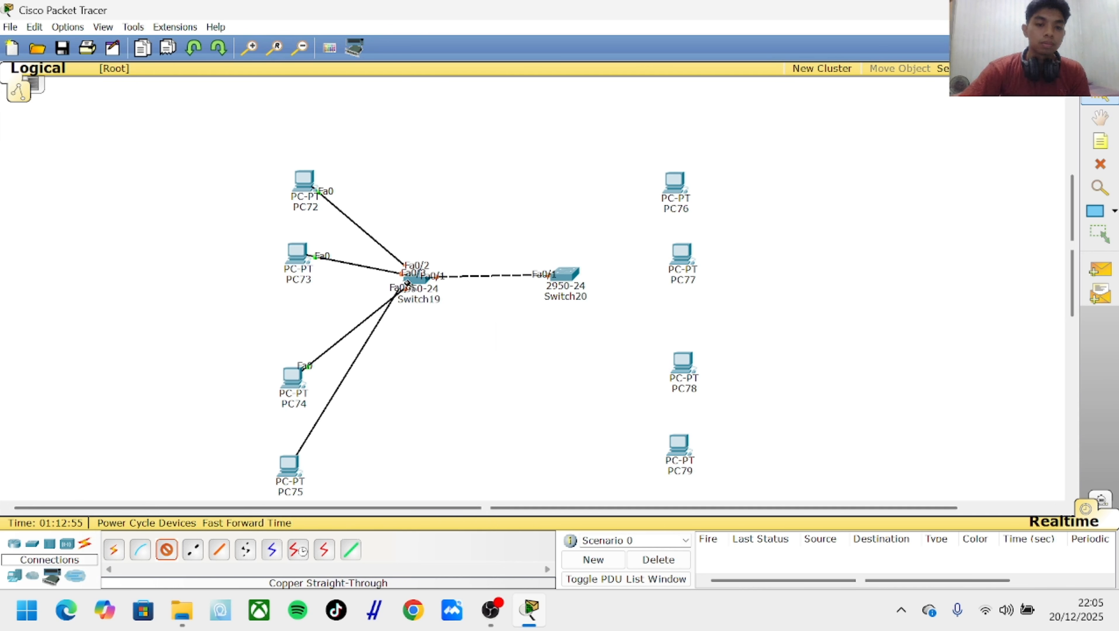
left_click(413, 278)
left_click(442, 290)
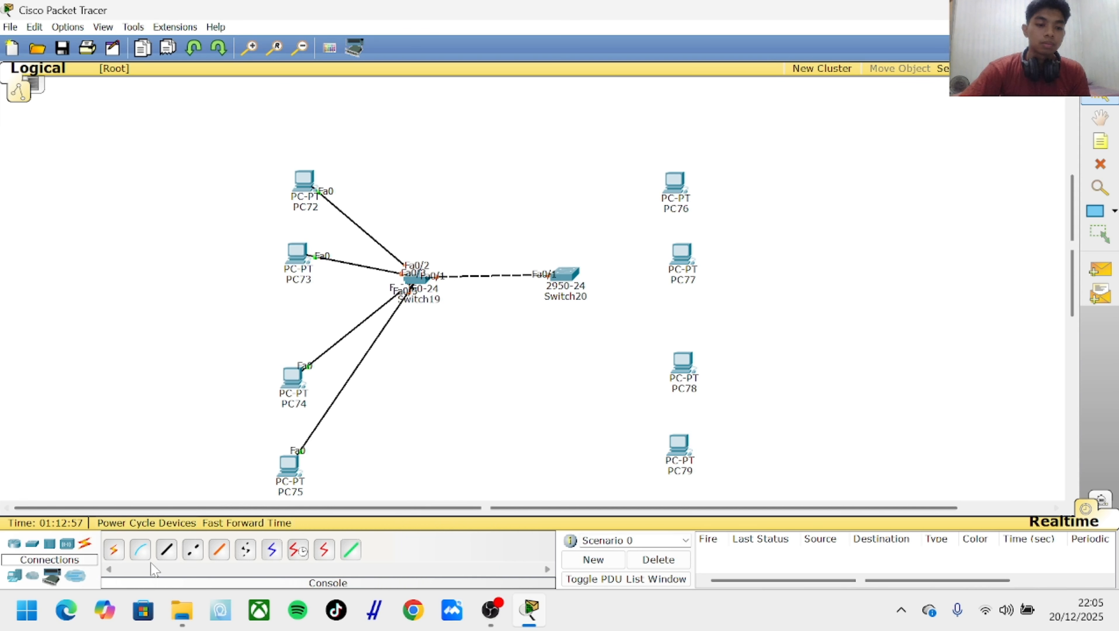
Connect Switch20's FastEthernet0/2 to PC76's FastEthernet0 with a copper straight-through cable
left_click(167, 550)
left_click(575, 278)
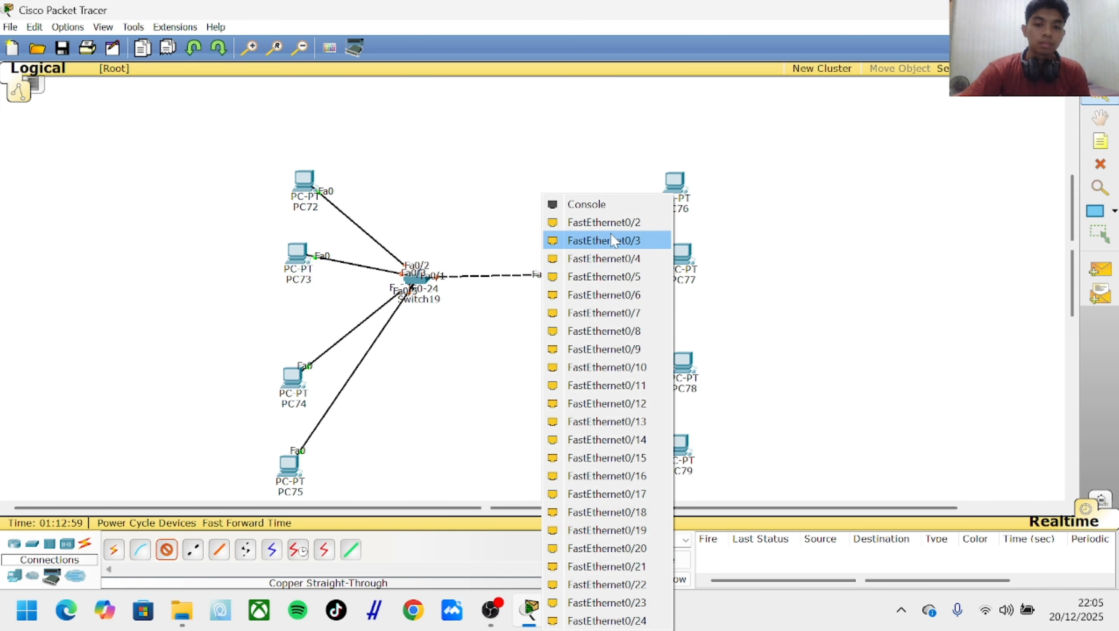
left_click(602, 222)
left_click(682, 174)
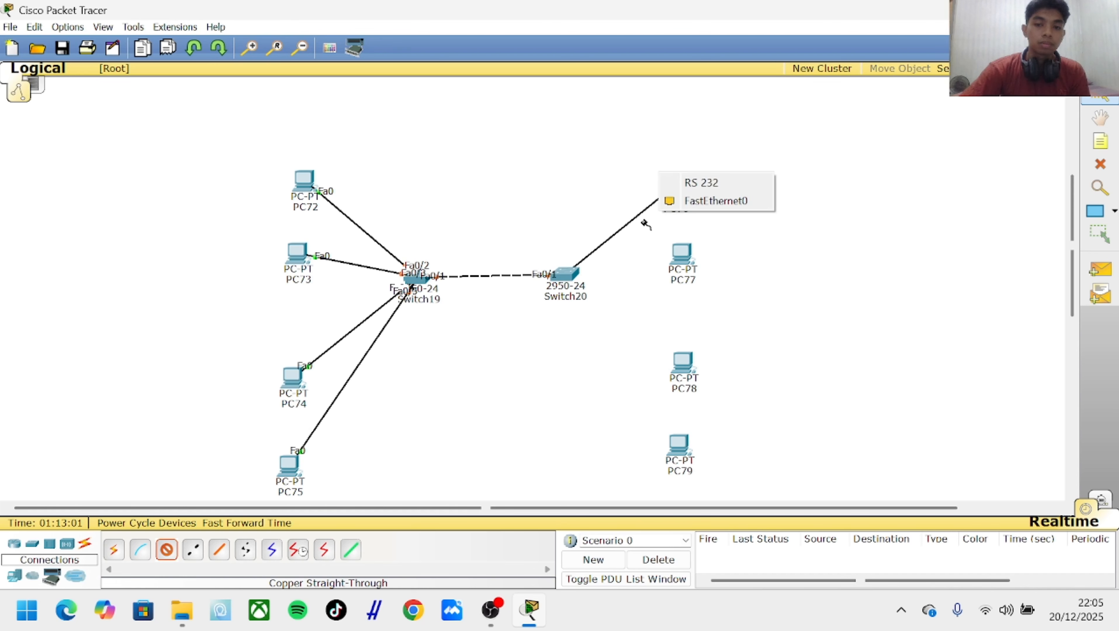
left_click(674, 206)
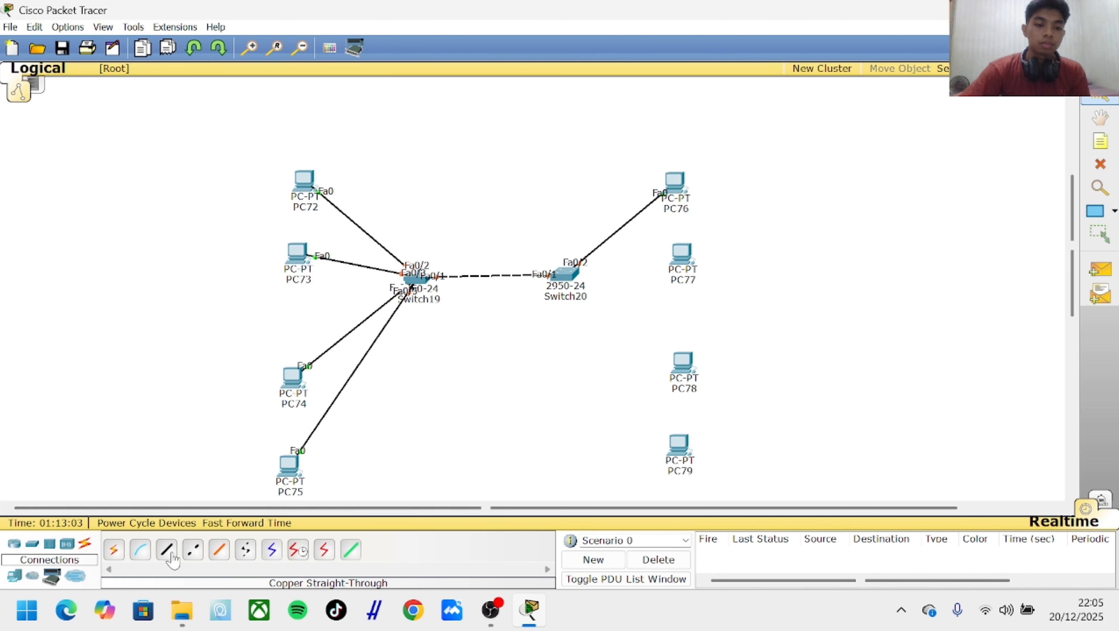
Connect PC77's FastEthernet0 to Switch20's FastEthernet0/3 with a copper straight-through cable
left_click(682, 253)
left_click(703, 270)
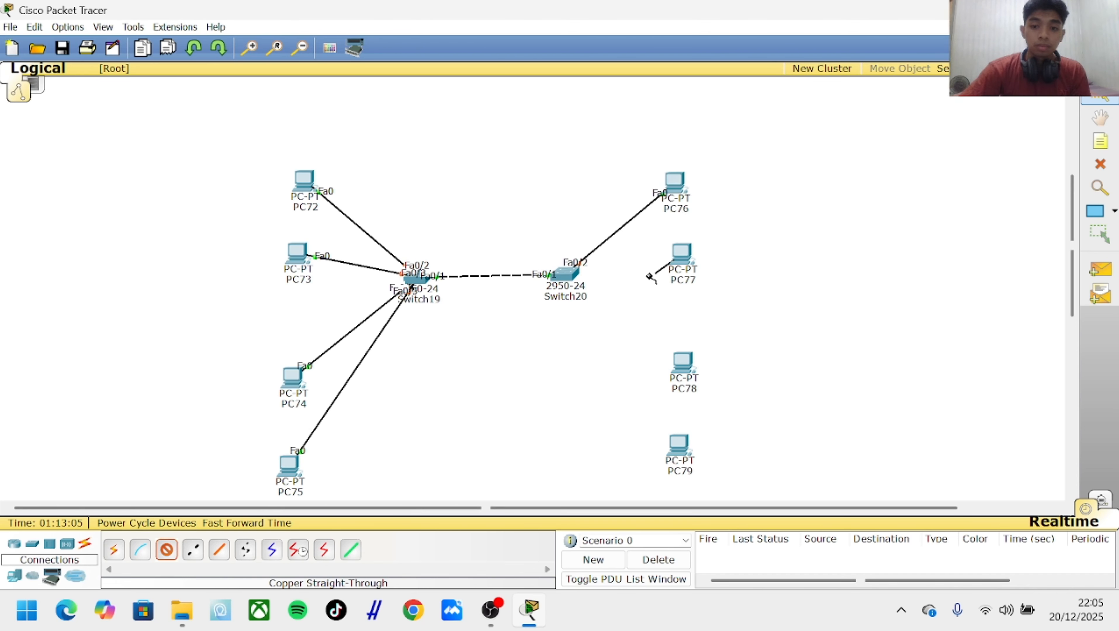
left_click(575, 277)
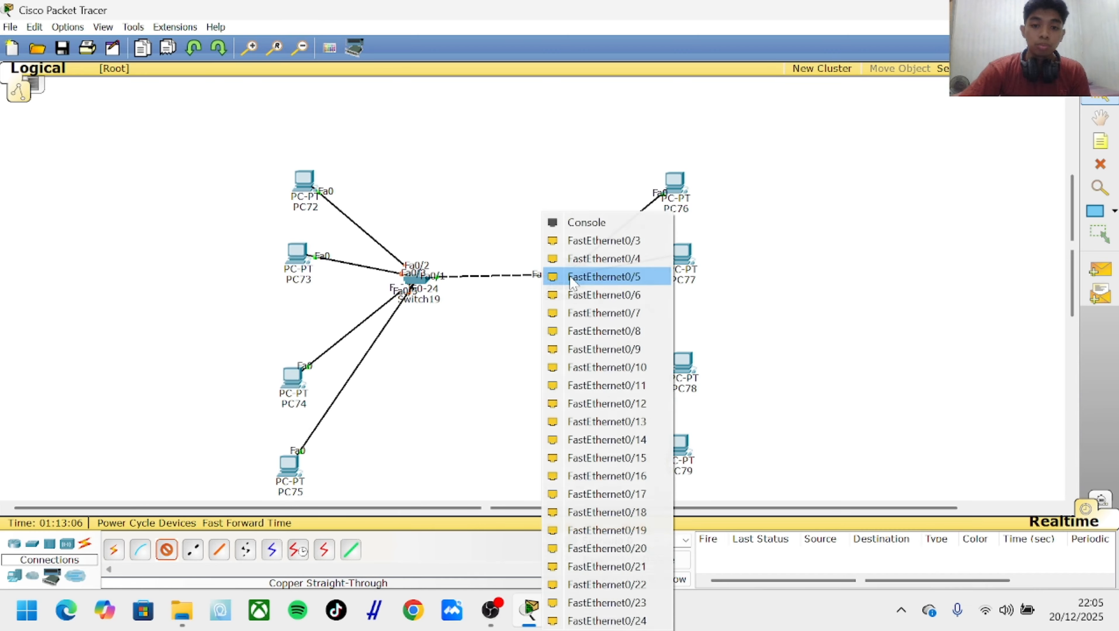
left_click(609, 242)
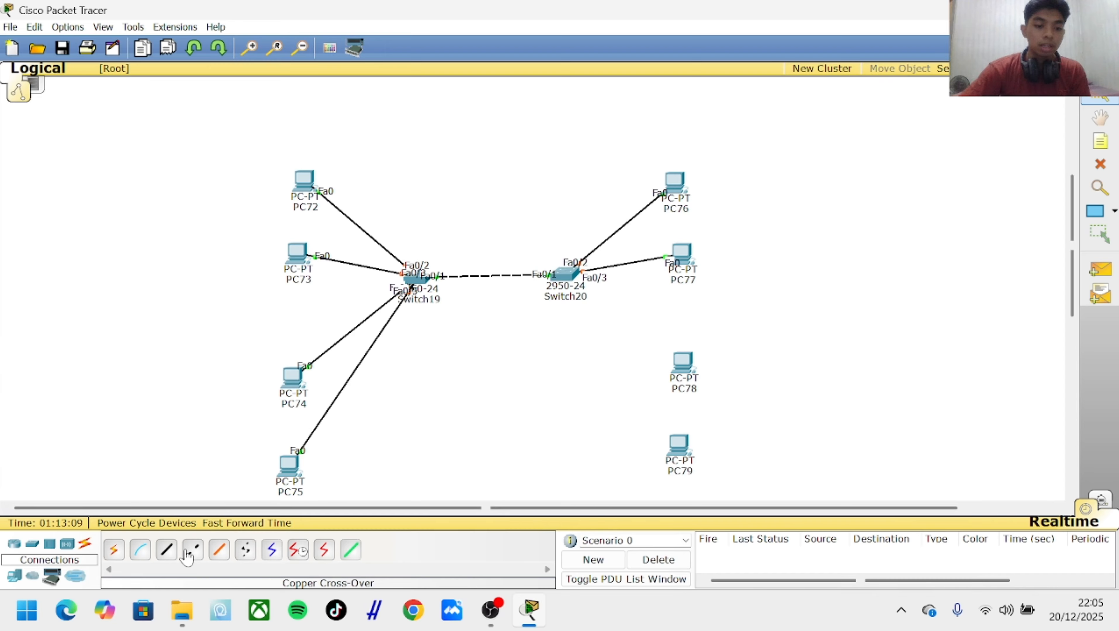
Connect PC78's FastEthernet0 to Switch20's FastEthernet0/4 with a copper straight-through cable
left_click(167, 550)
left_click(683, 361)
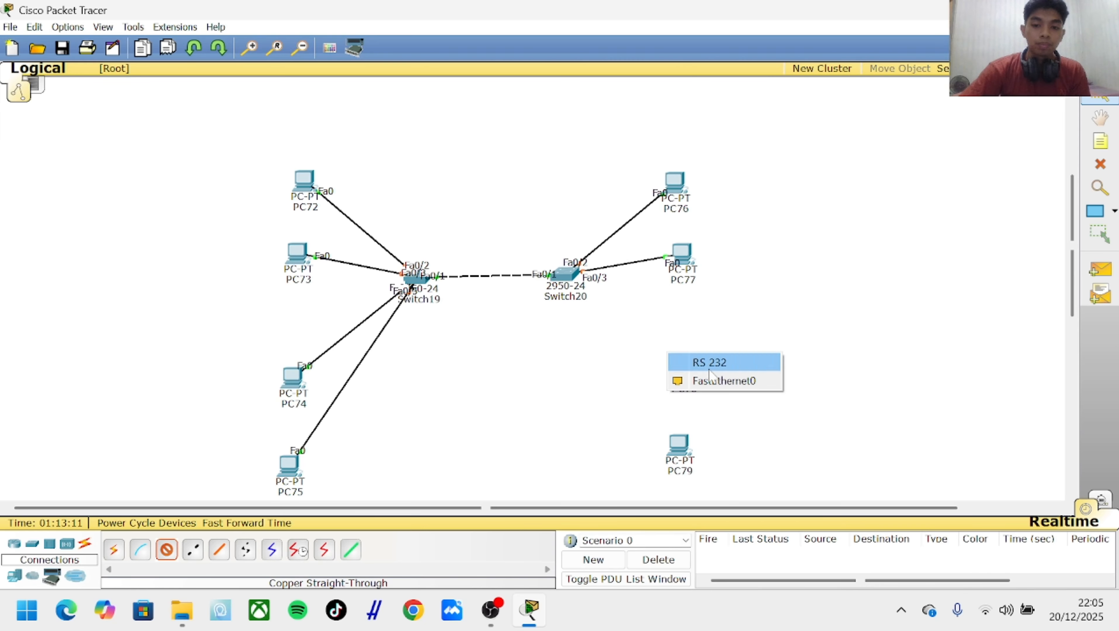
left_click(710, 380)
left_click(568, 273)
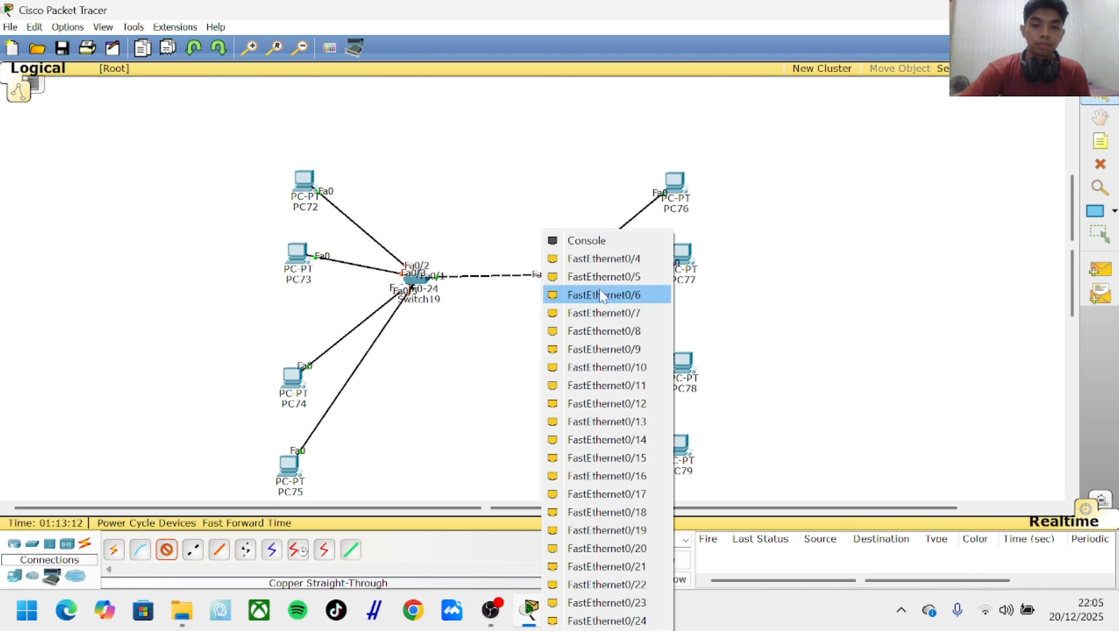
left_click(602, 261)
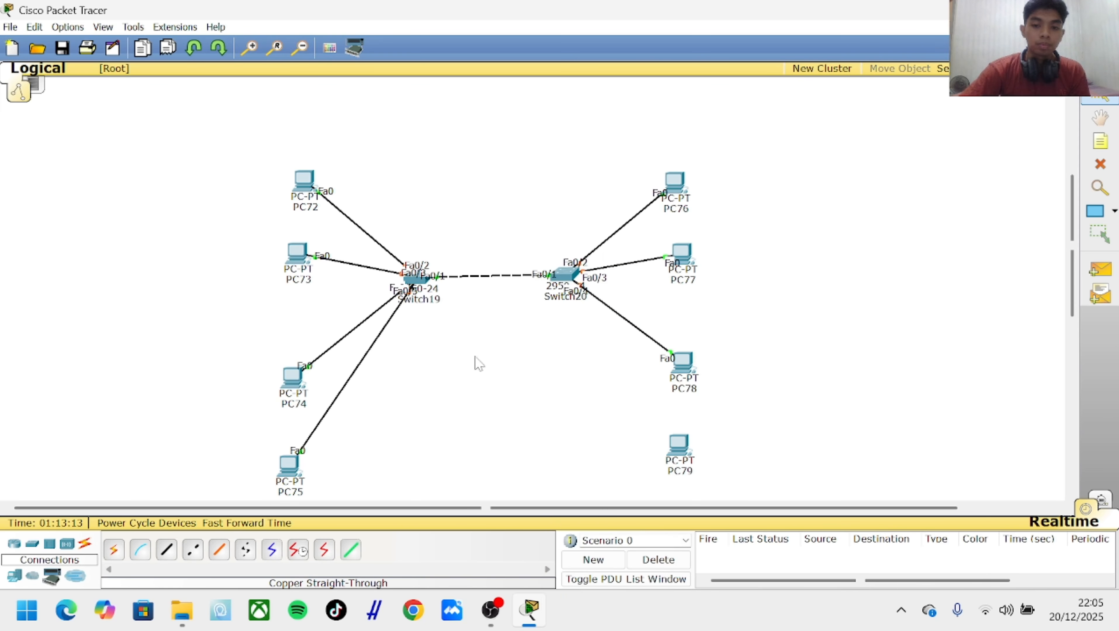
Connect PC79's FastEthernet0 to Switch20's FastEthernet0/5 with a copper straight-through cable
left_click(167, 550)
left_click(682, 450)
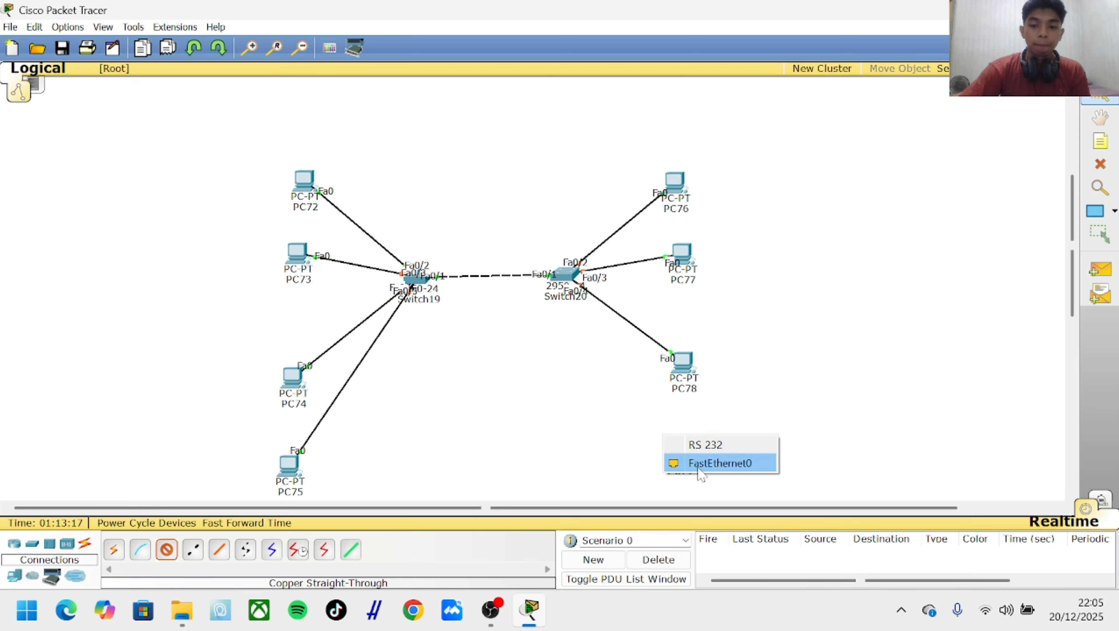
left_click(707, 463)
left_click(542, 273)
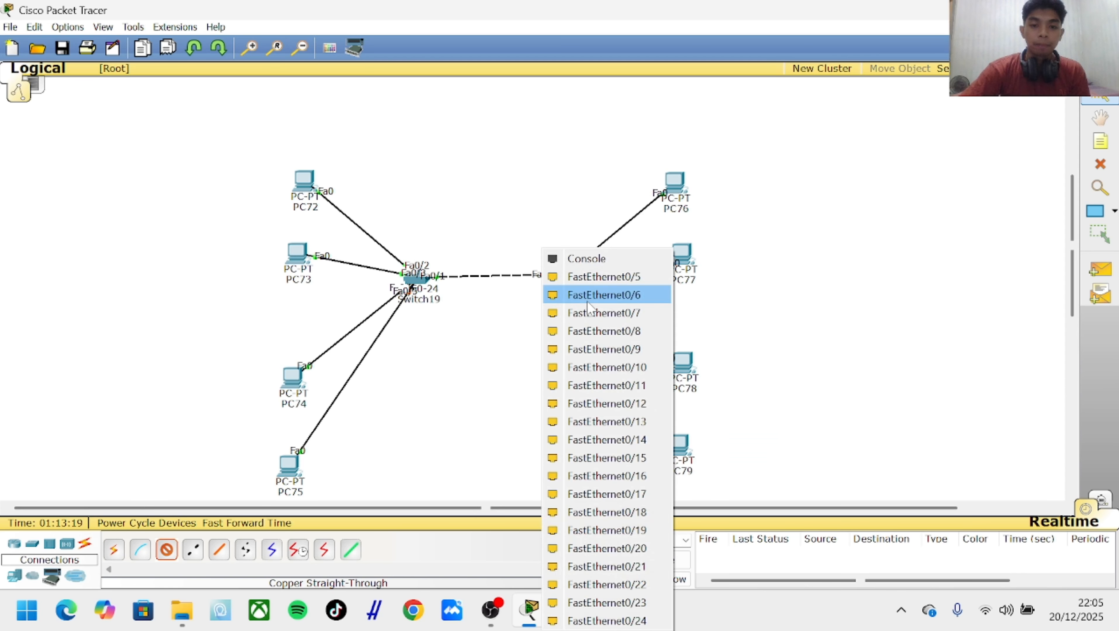
left_click(570, 275)
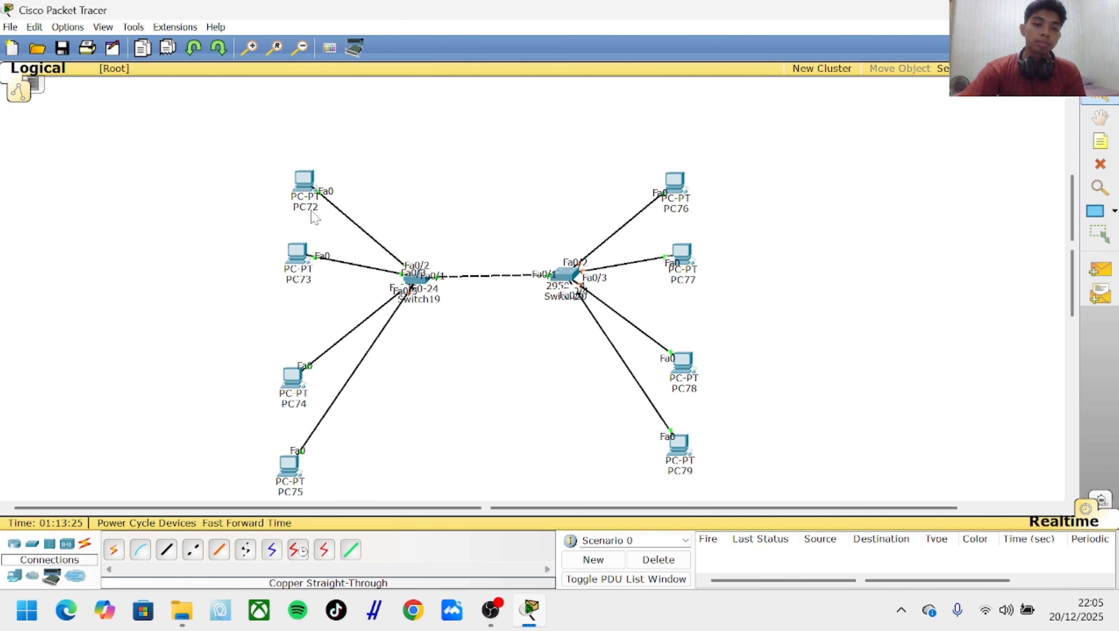
Configure PC72 with static IP address 192.168.10.1 and subnet mask 255.255.255.0, and close its window
left_click(305, 181)
left_click(501, 197)
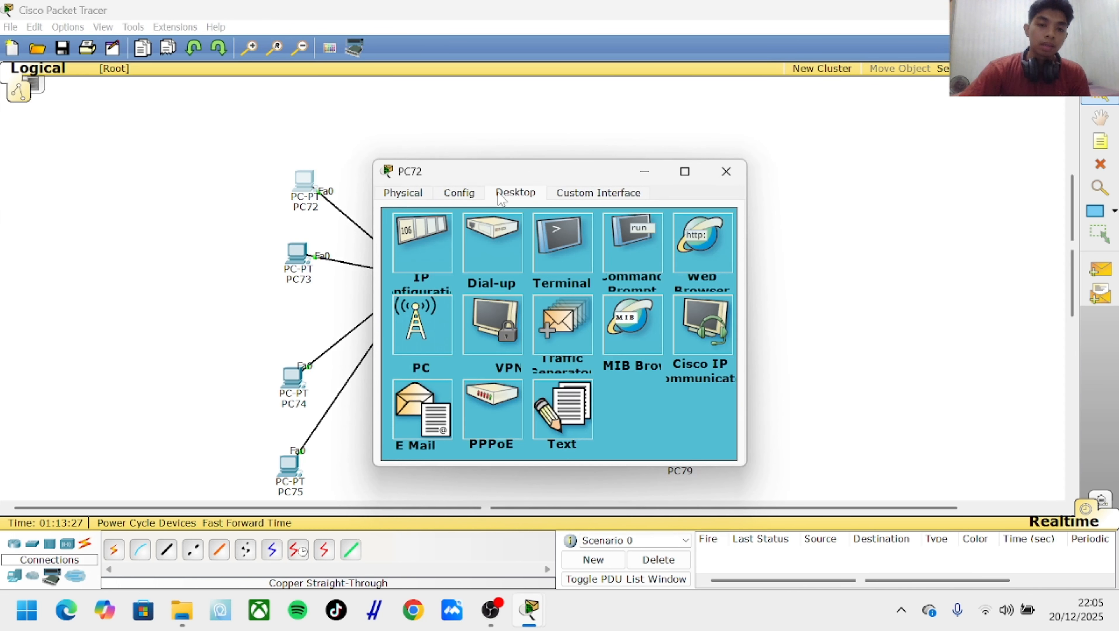
left_click(423, 260)
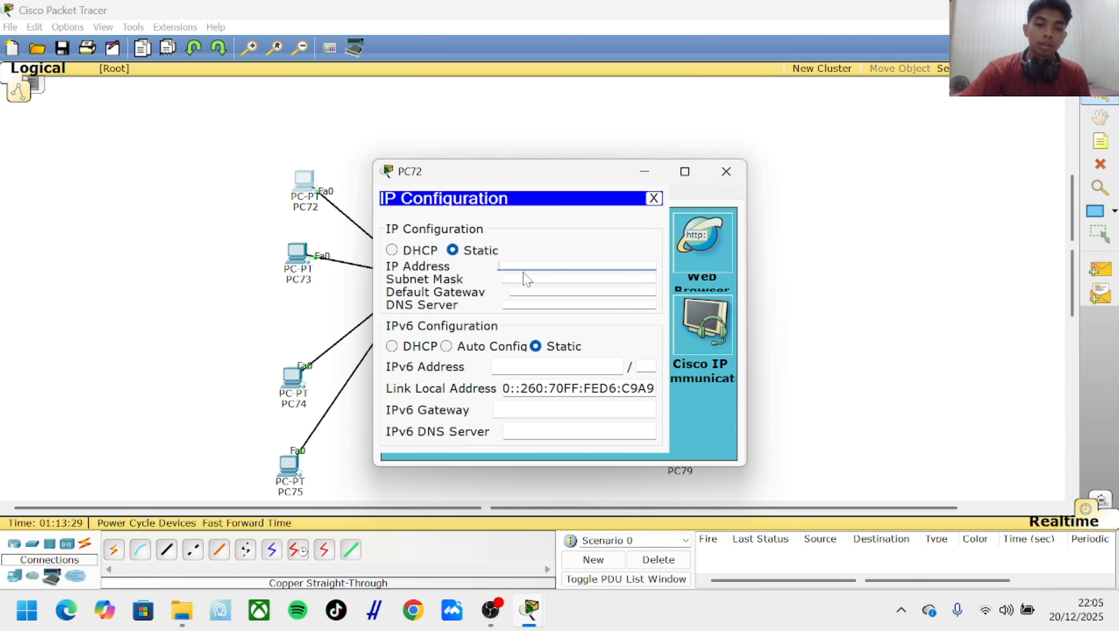
left_click(642, 177)
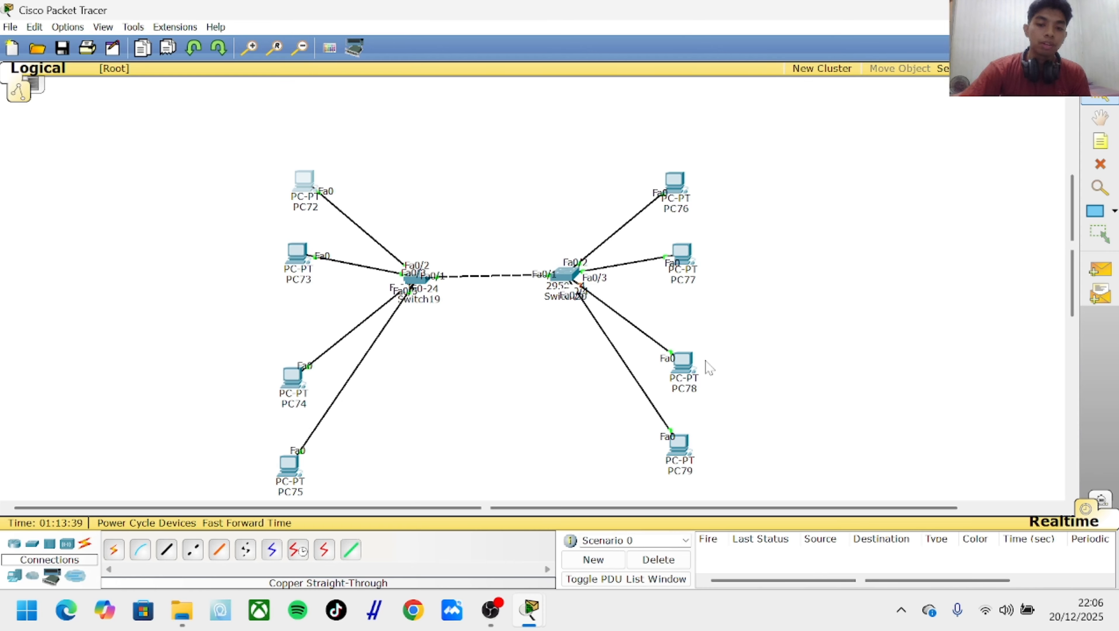
left_click(304, 194)
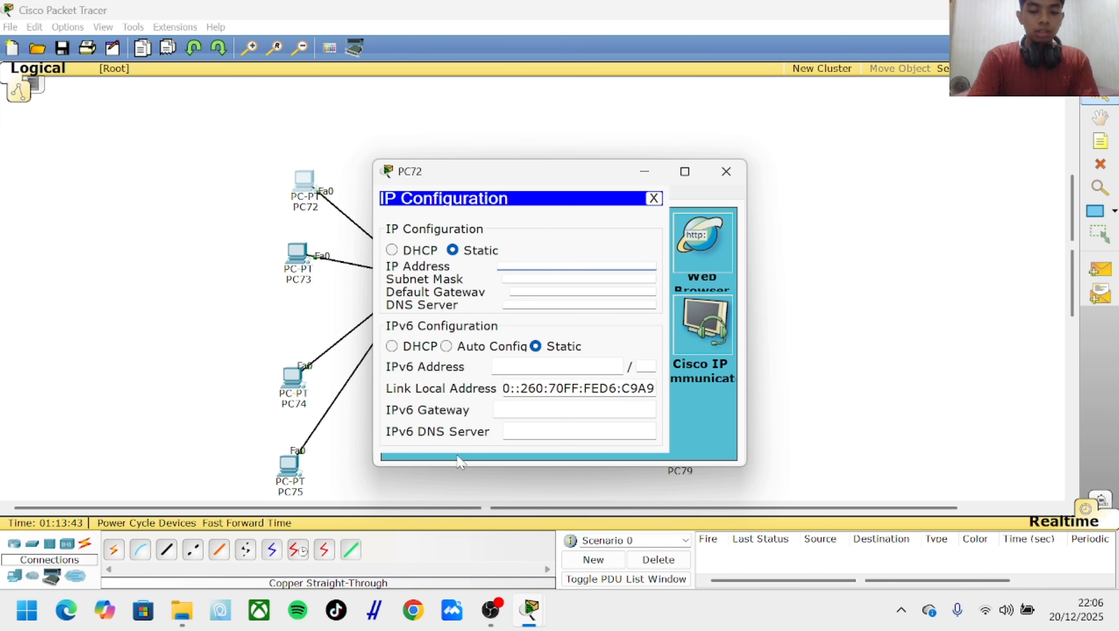
type("192.168")
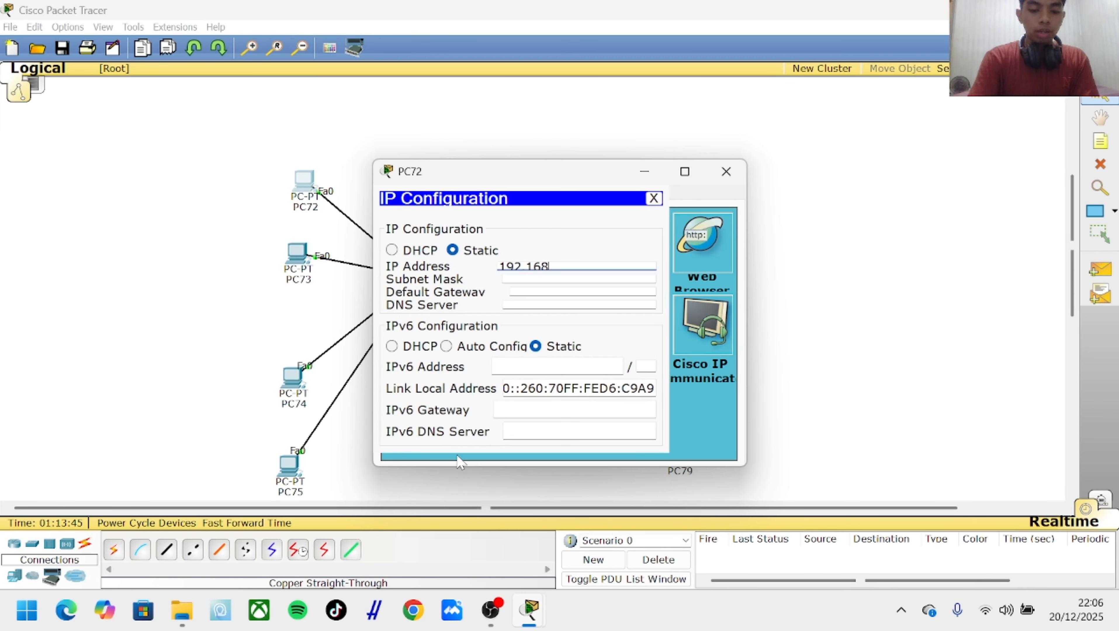
type(".10.1")
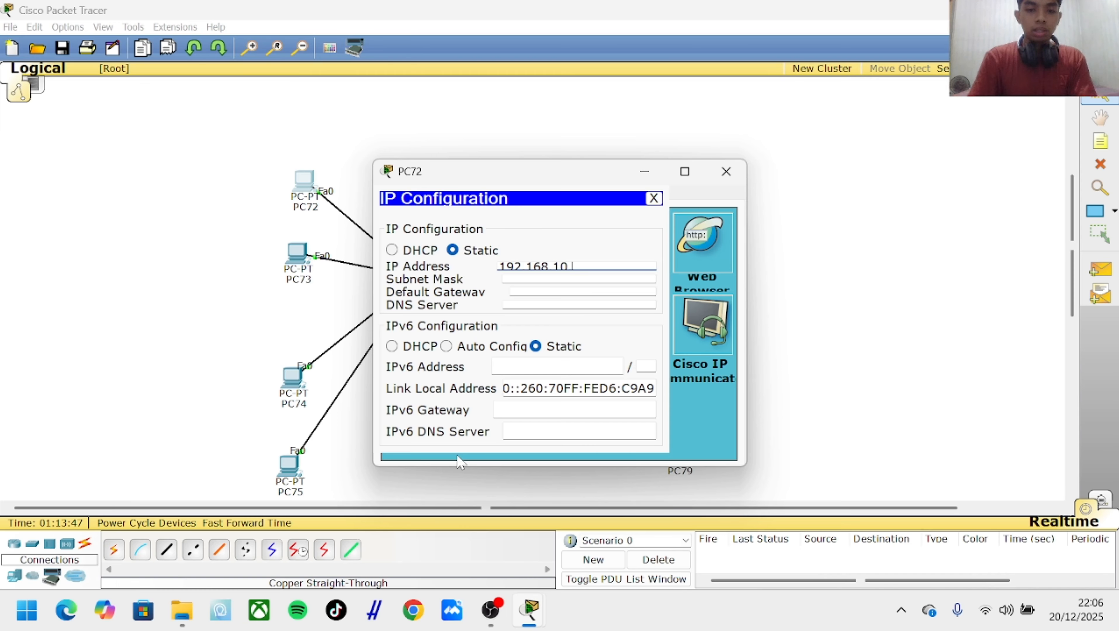
left_click(538, 279)
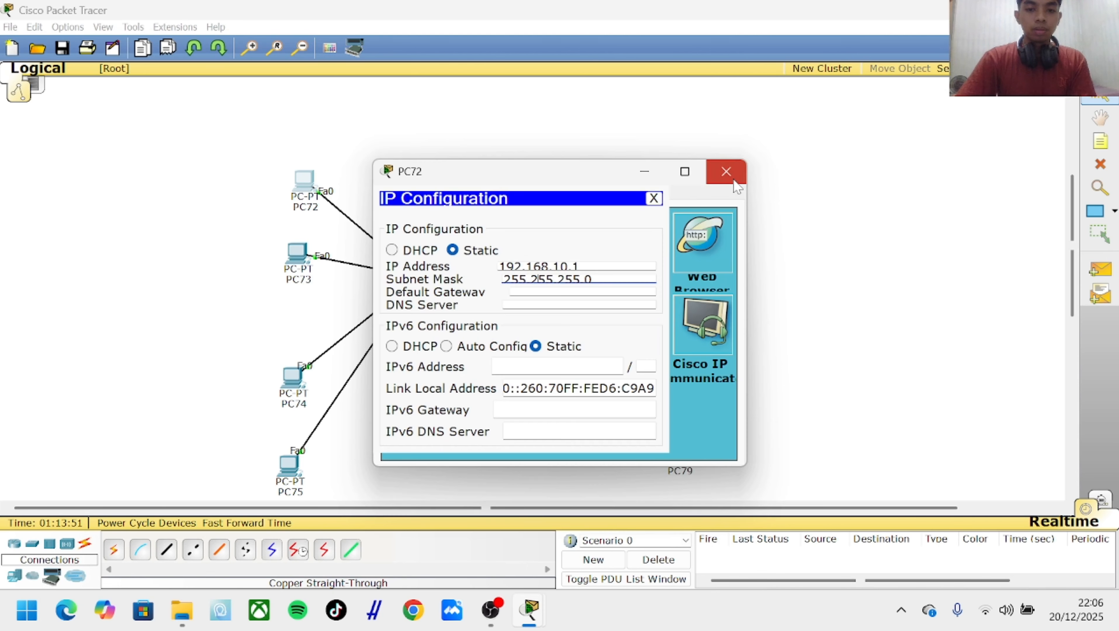
left_click(726, 171)
Configure PC73 with static IP address 192.168.10.2 and subnet mask 255.255.255.0, and close its window
left_click(305, 258)
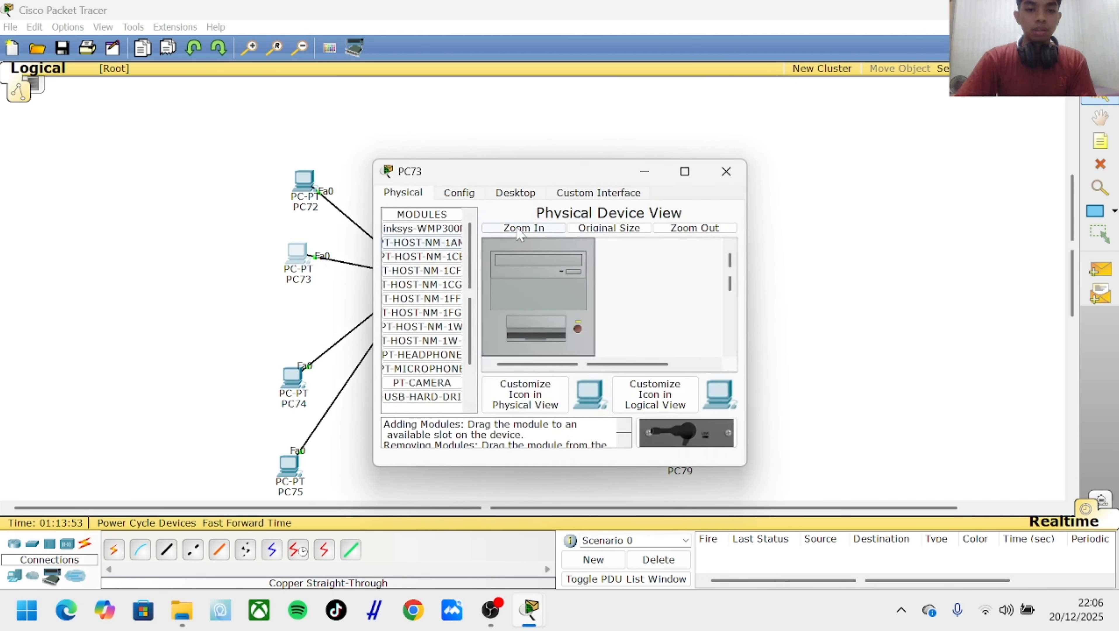
left_click(527, 199)
left_click(442, 247)
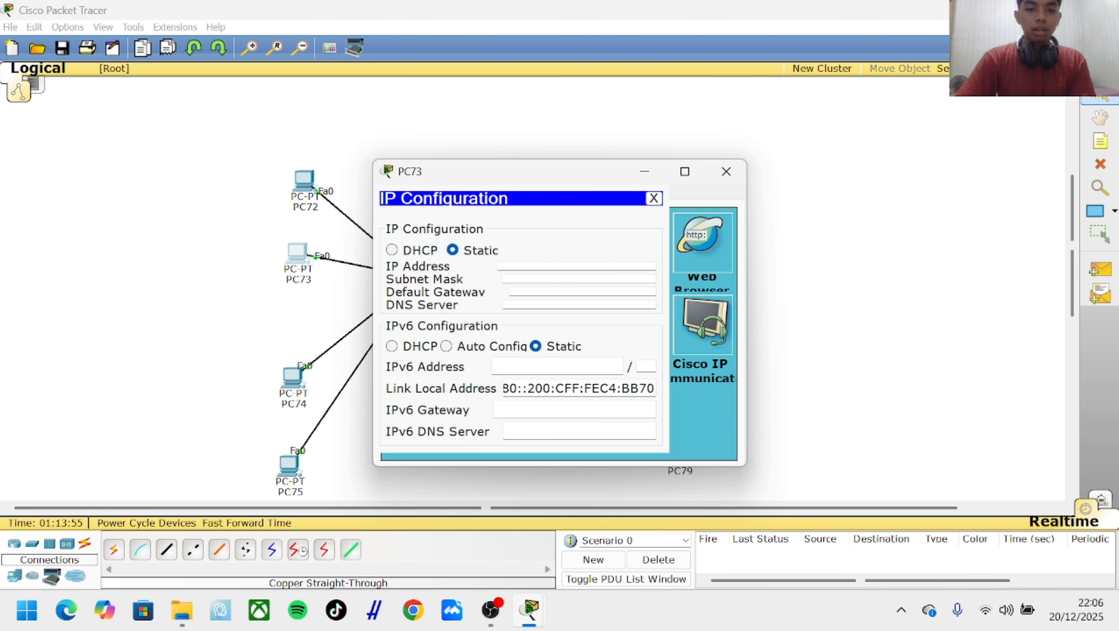
type("192.")
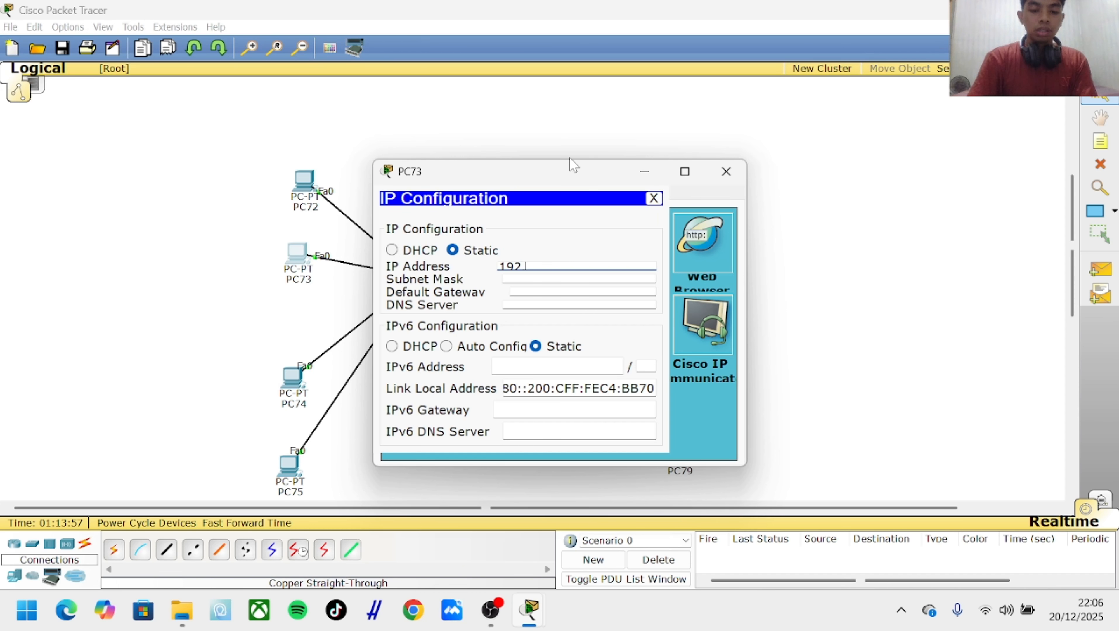
type("168.10.2")
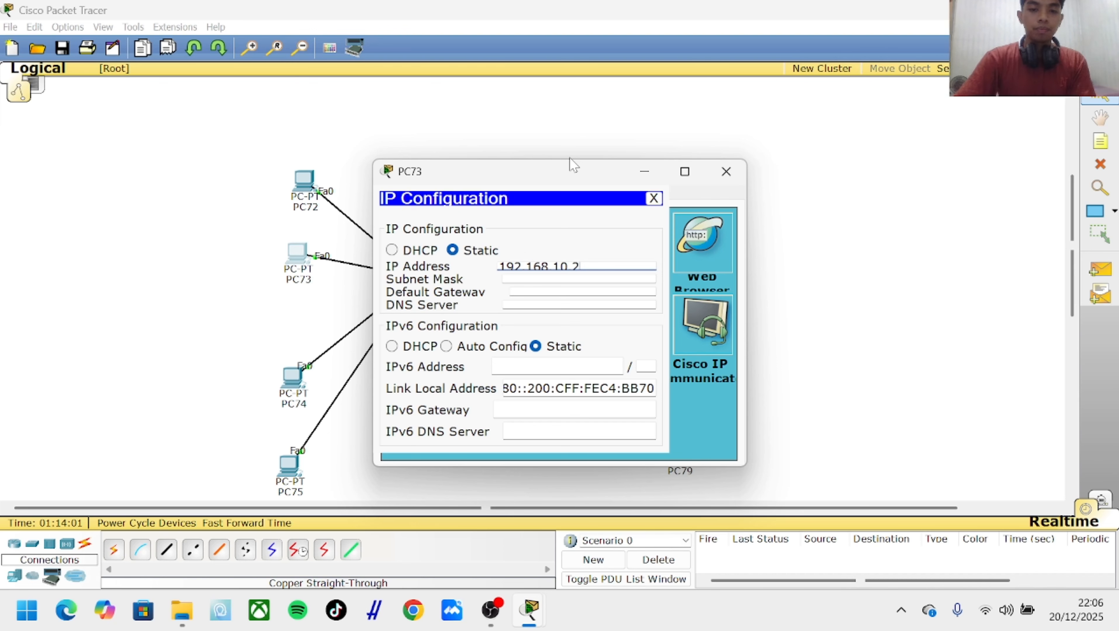
key("Tab")
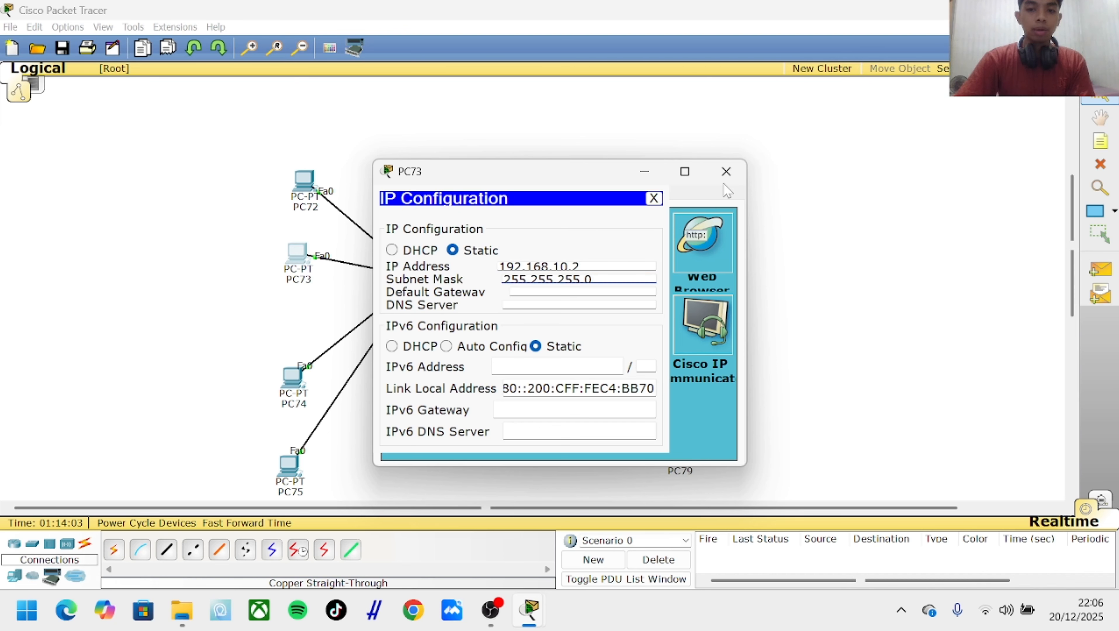
left_click(727, 172)
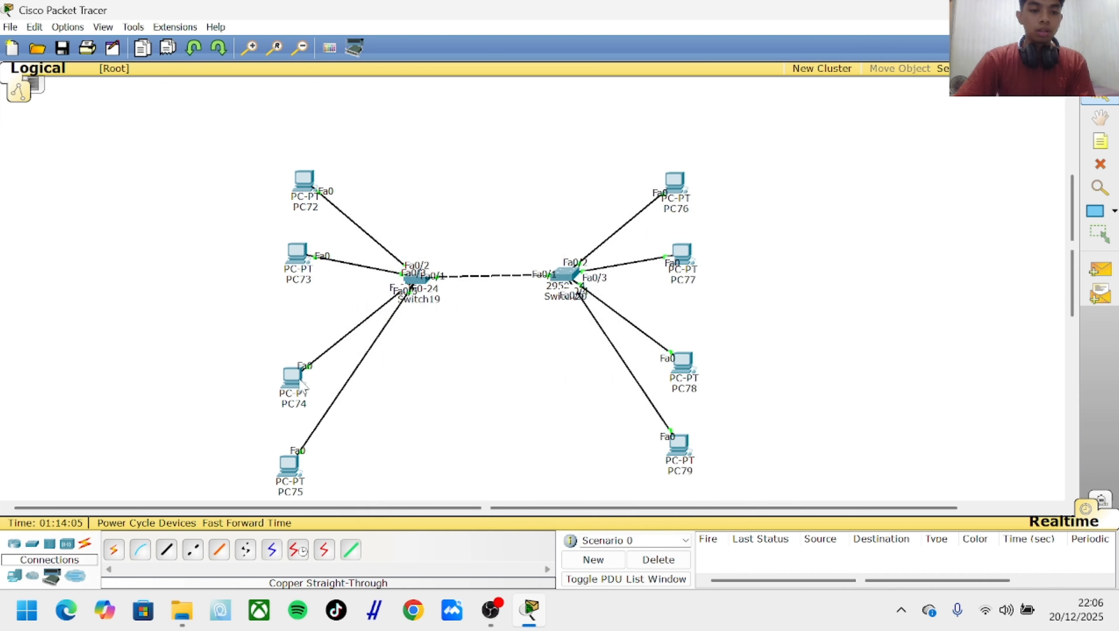
Configure PC74 with static IP address 192.168.20.1 and its automatically filled subnet mask, and close its window
left_click(299, 386)
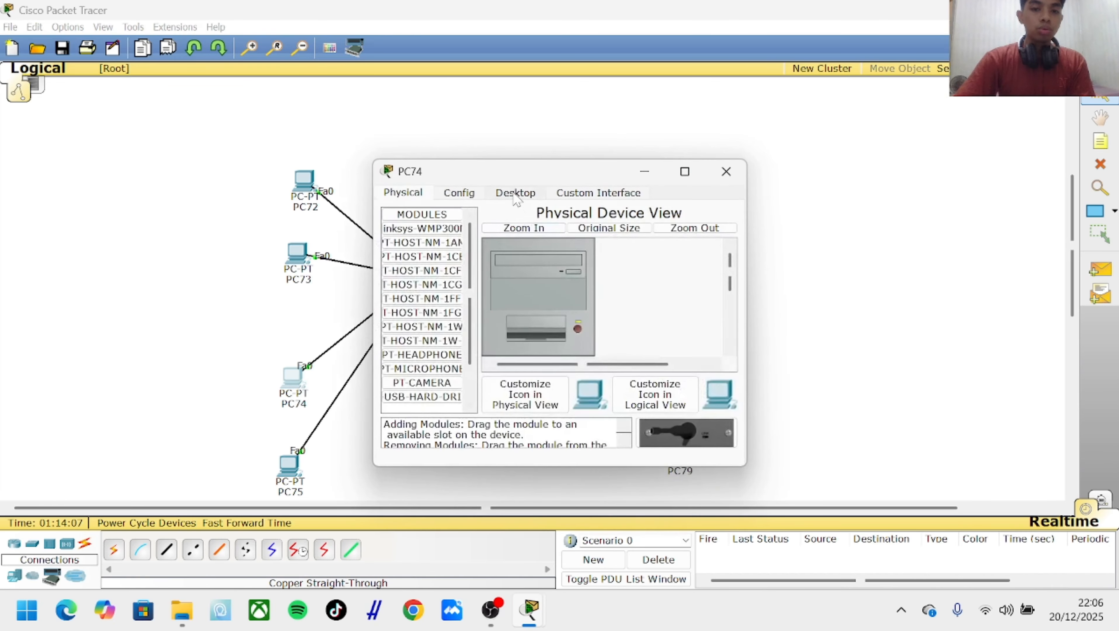
left_click(515, 193)
left_click(436, 255)
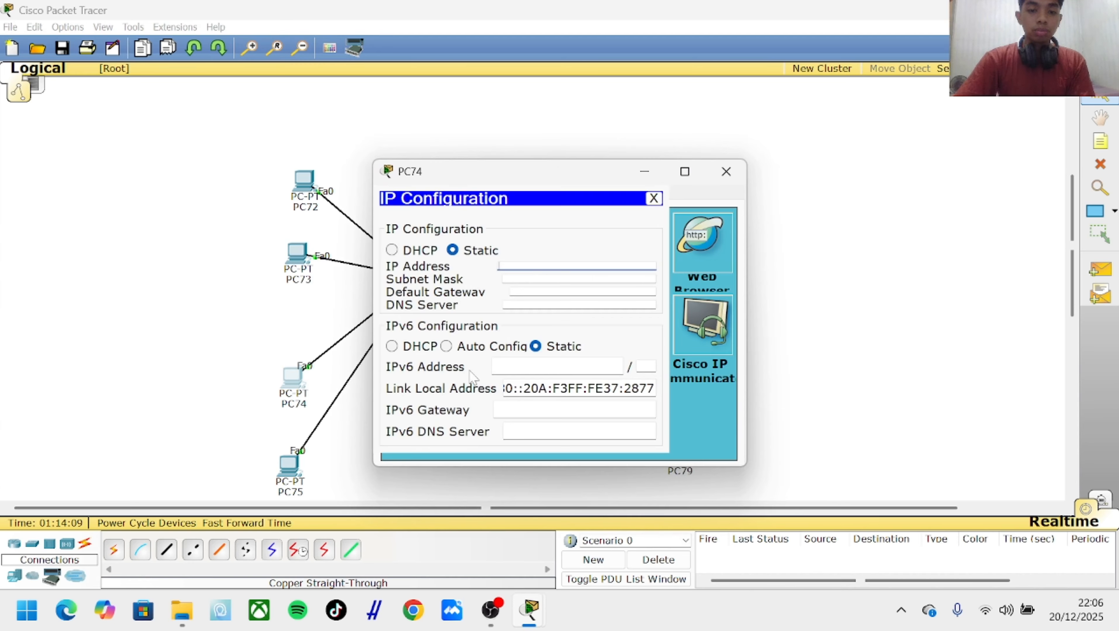
type("1")
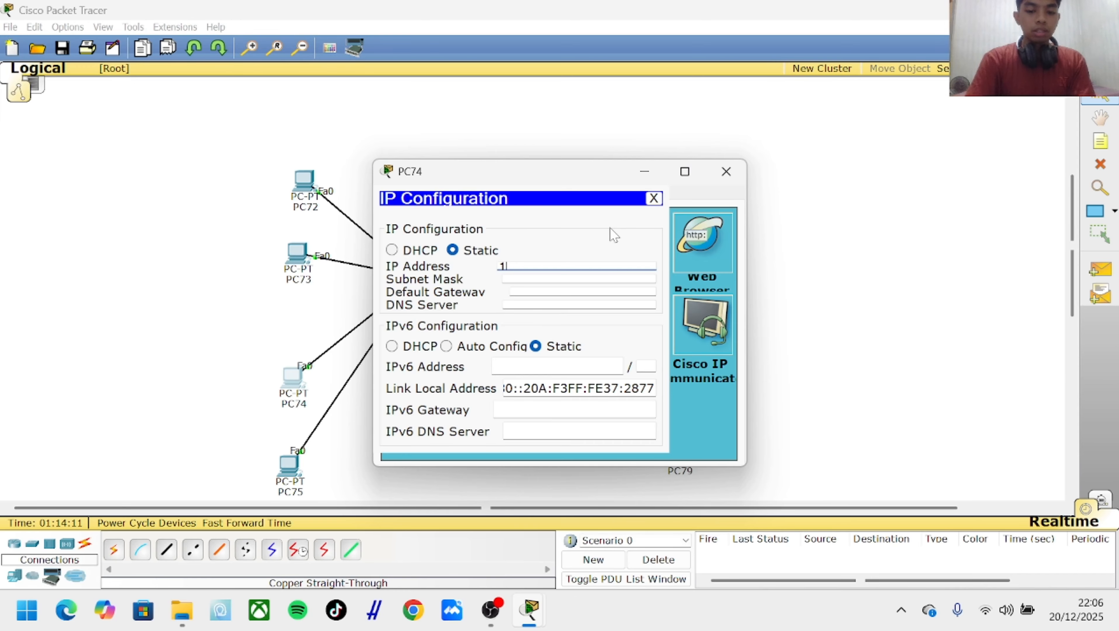
type("92.168.")
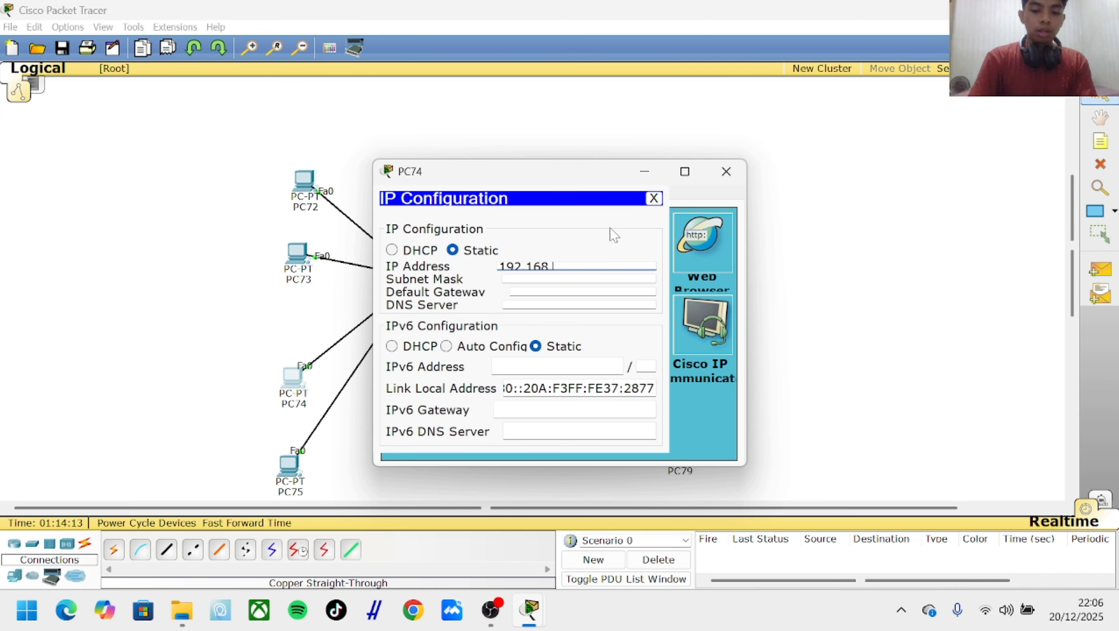
type("20.1")
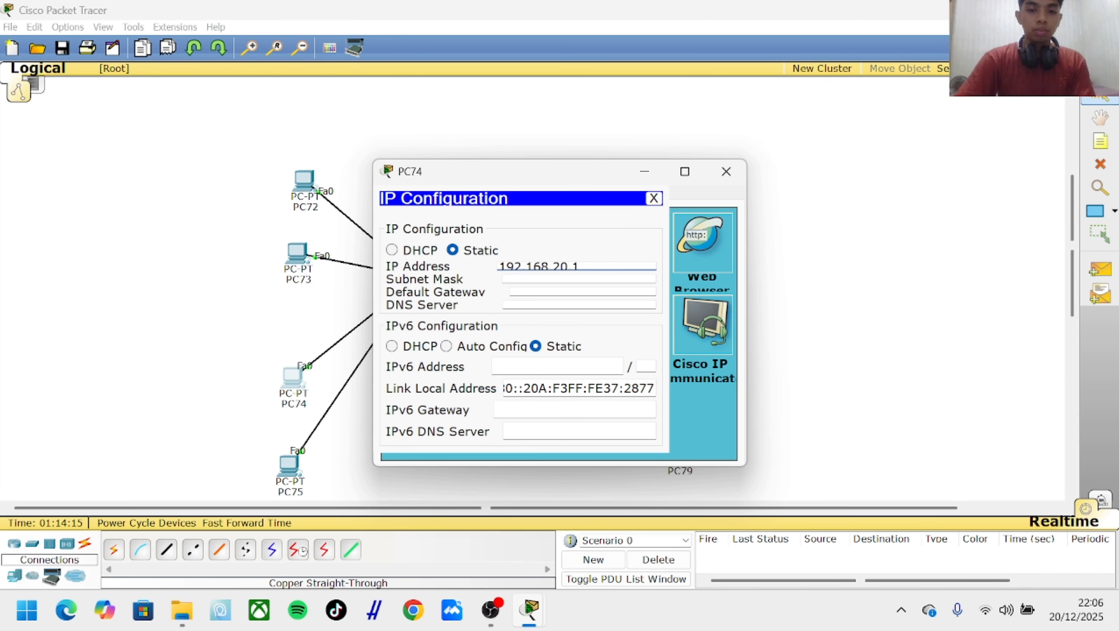
key("Tab")
left_click(726, 171)
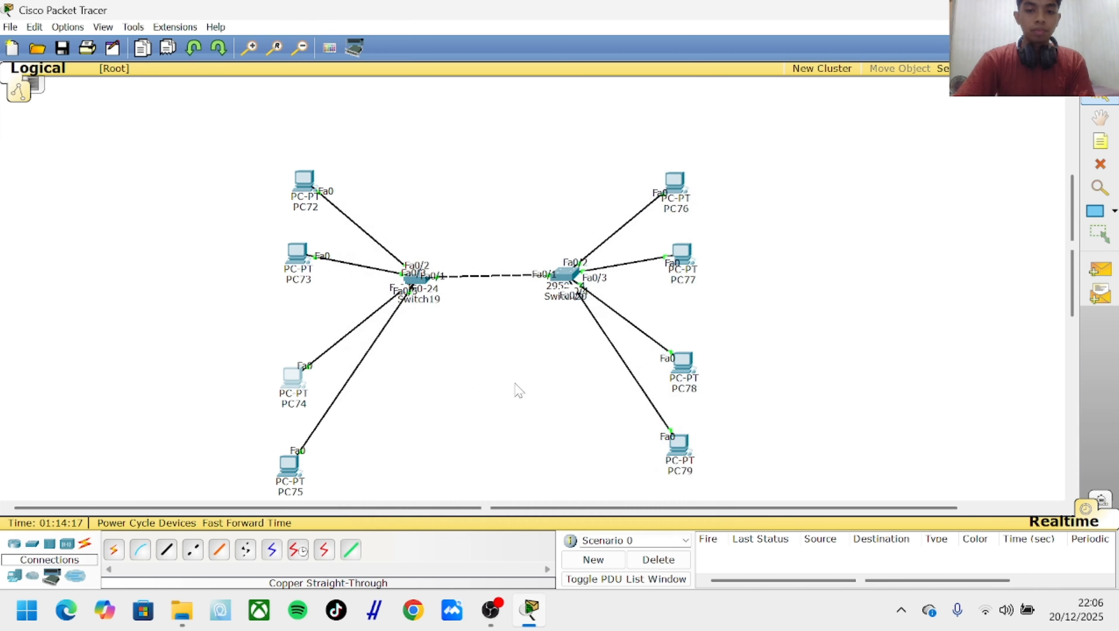
Set PC75's static IP address to 192.168.20.2 in its IP configuration and close its window
left_click(296, 462)
left_click(515, 195)
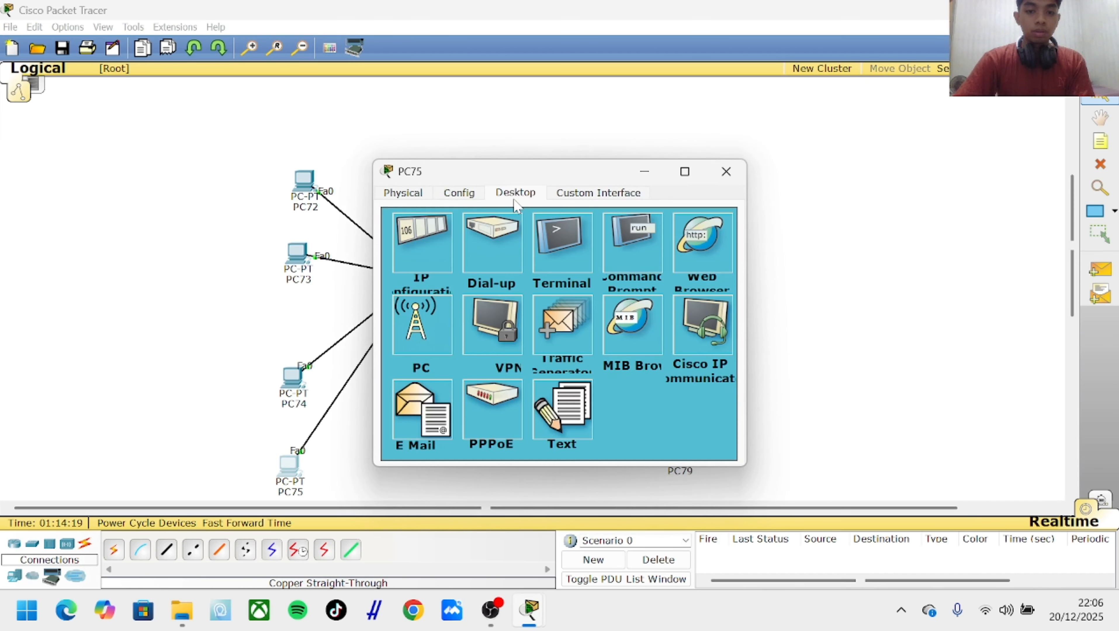
left_click(432, 260)
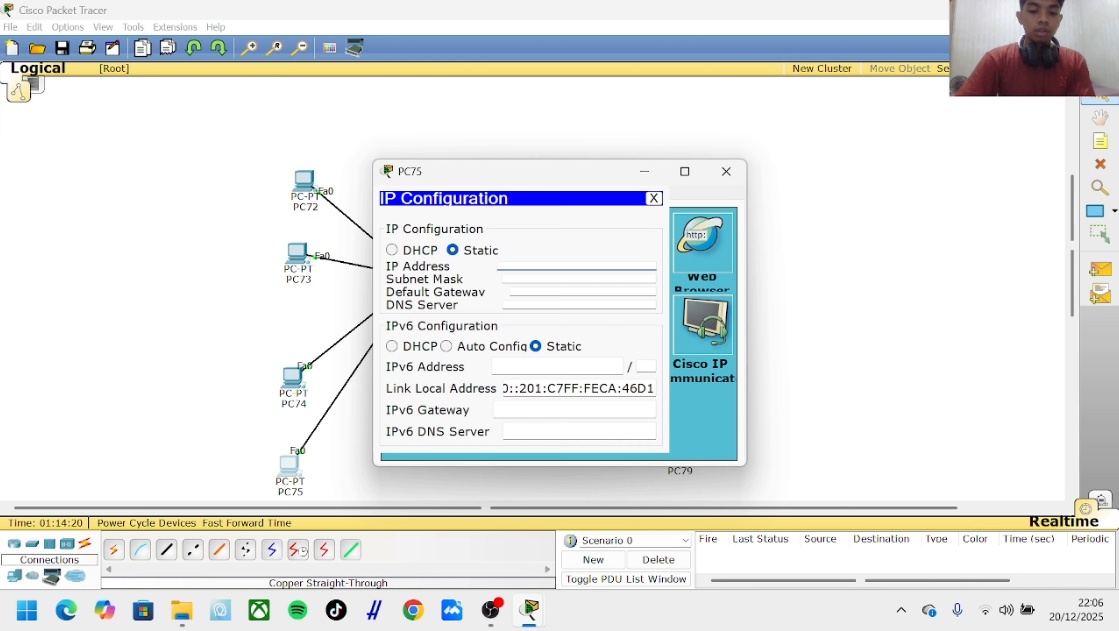
type("192.168.20")
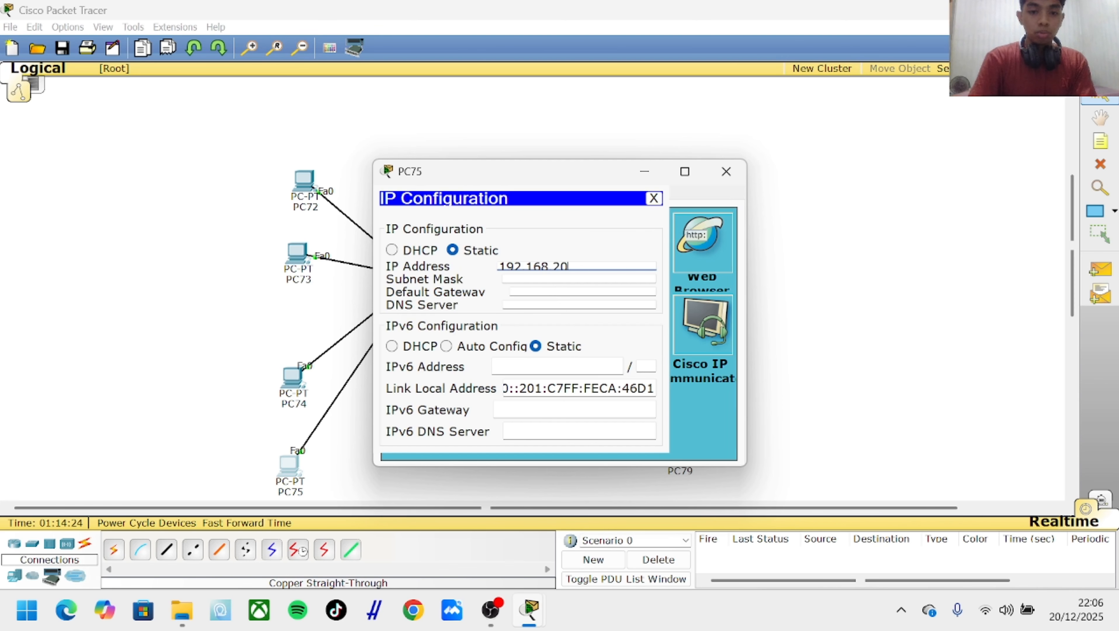
type(".2")
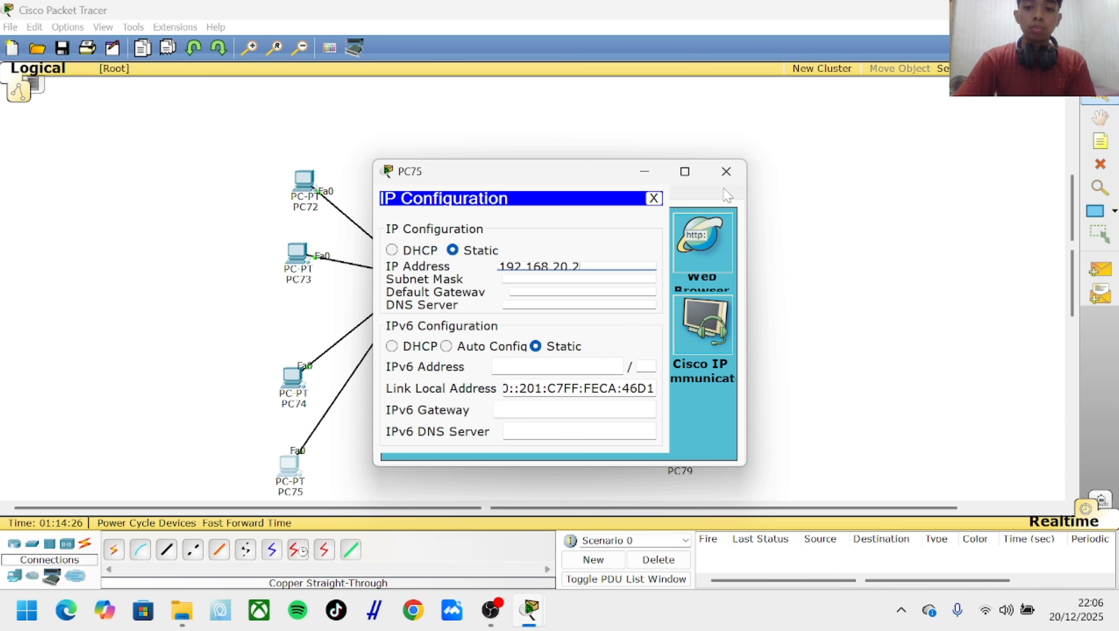
left_click(726, 171)
Configure PC76 with static IP address 192.168.10.3 and its automatically filled subnet mask, and close its window
left_click(684, 195)
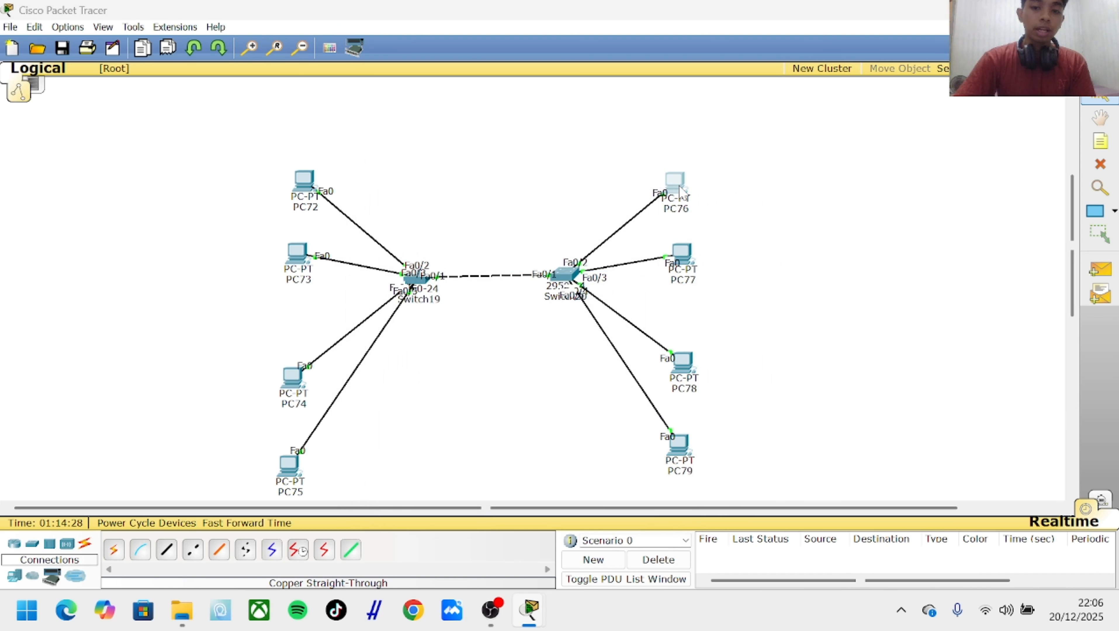
left_click(512, 199)
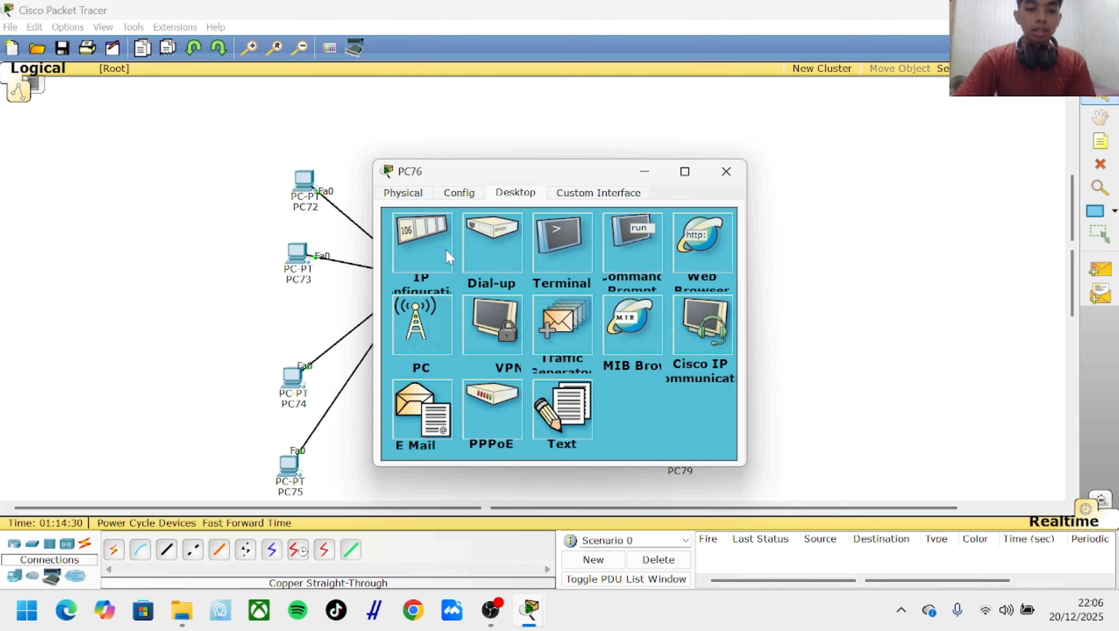
left_click(447, 252)
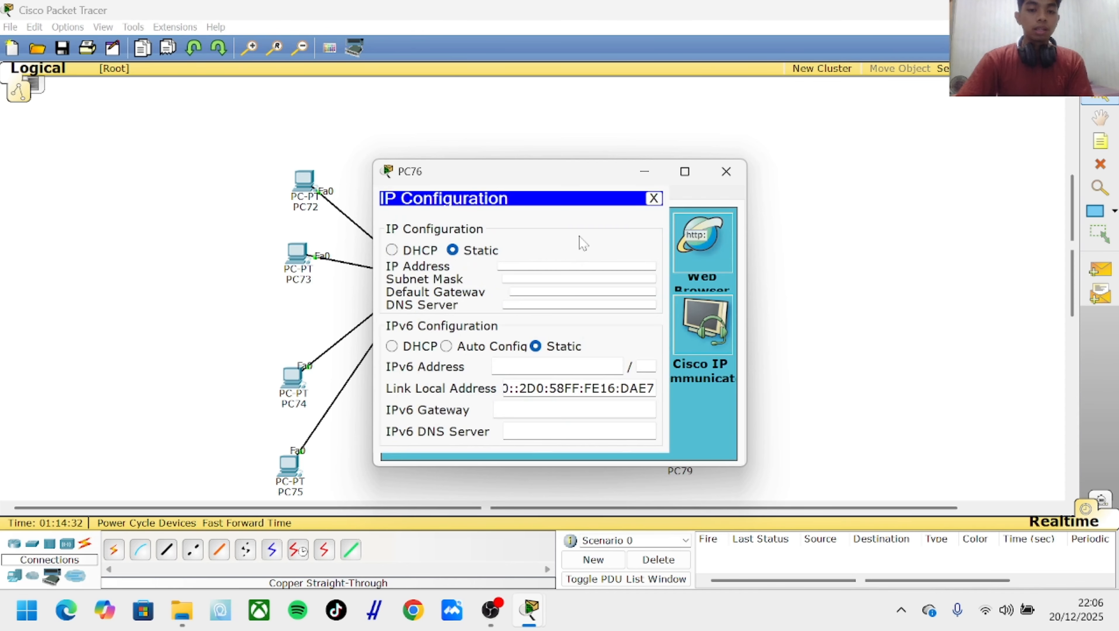
left_click_drag(535, 186, 393, 201)
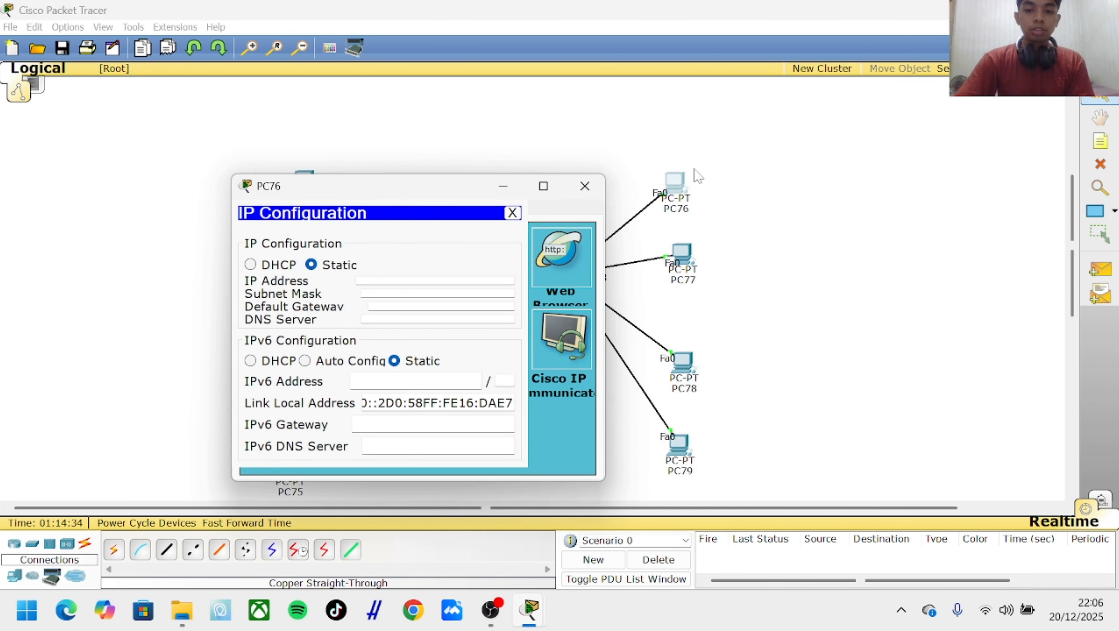
left_click(433, 281)
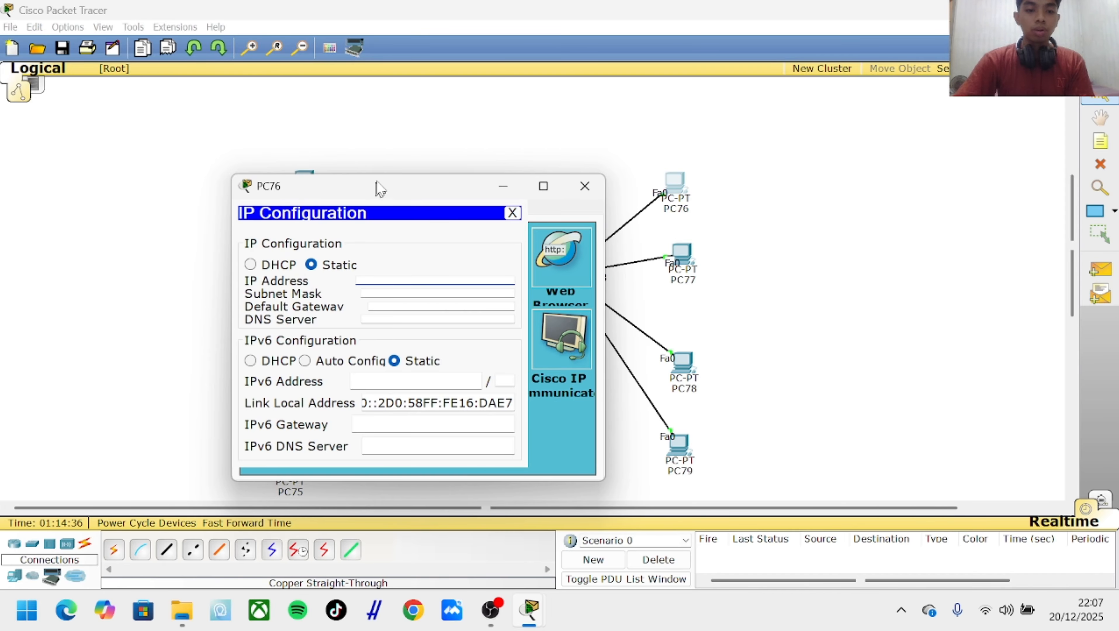
left_click_drag(378, 188, 390, 159)
type("19")
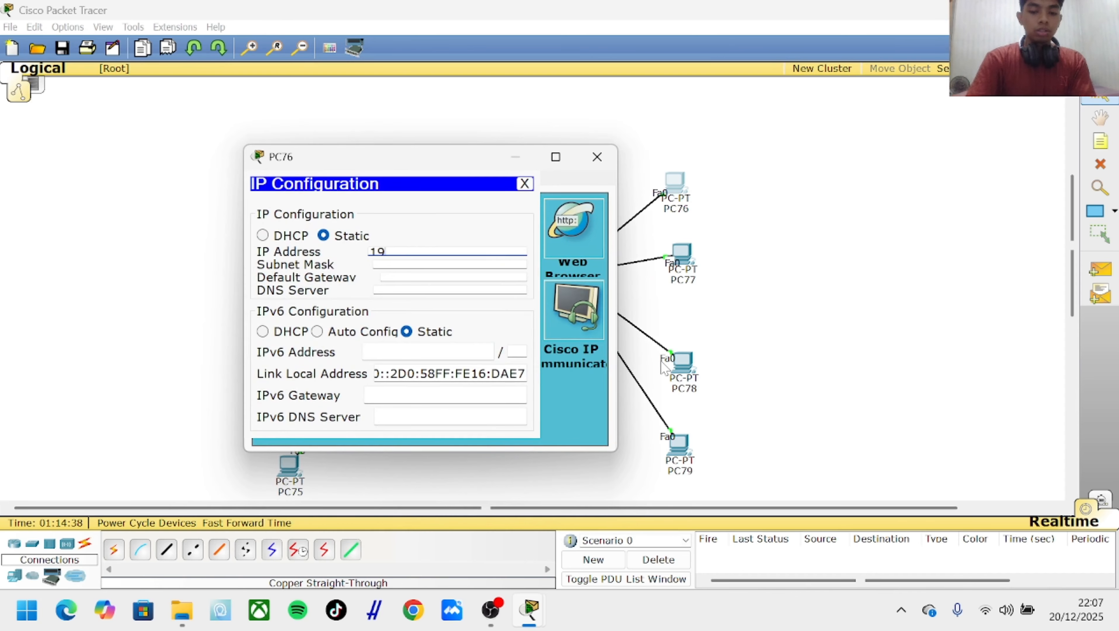
type("2.168.10")
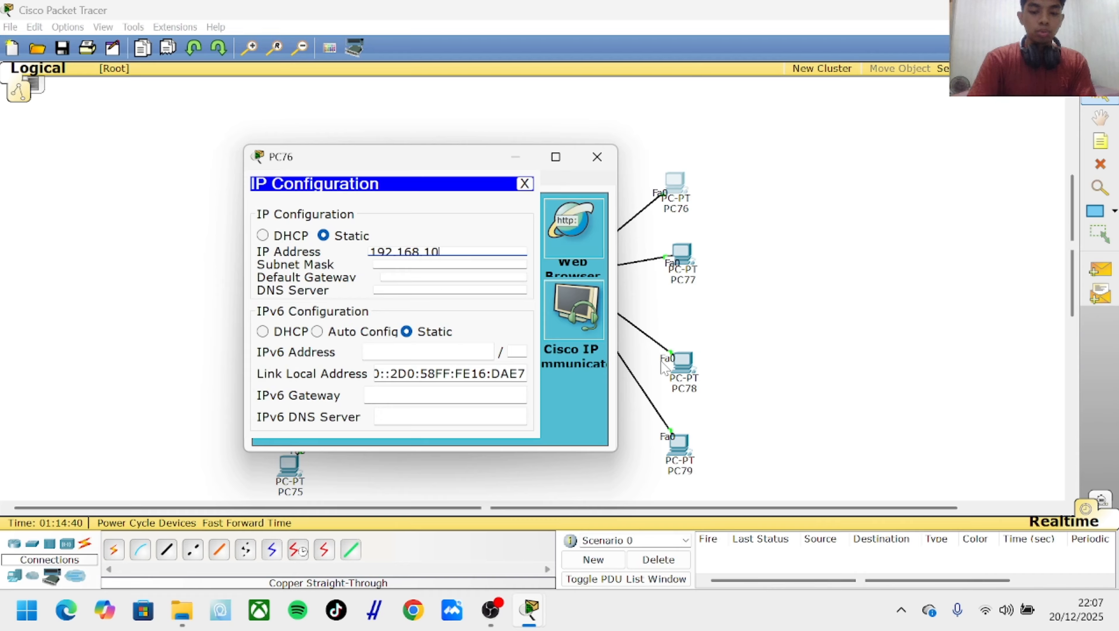
type(".3")
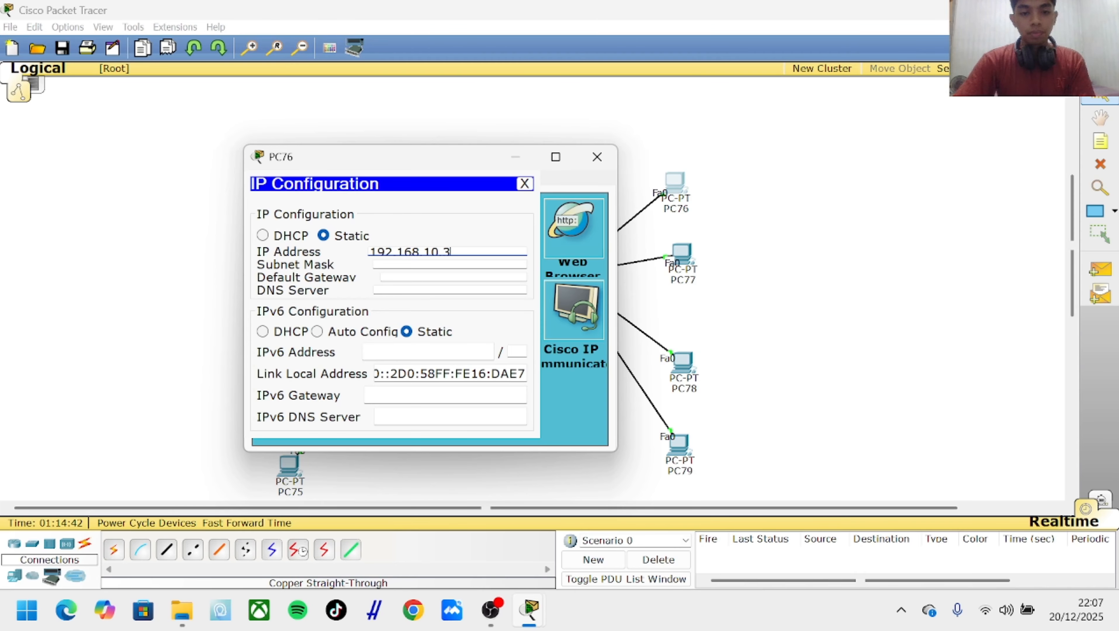
key("Tab")
left_click(597, 157)
Configure PC77 with static IP address 192.168.10.4 and subnet mask 255.255.255.0, and close its window
left_click(681, 254)
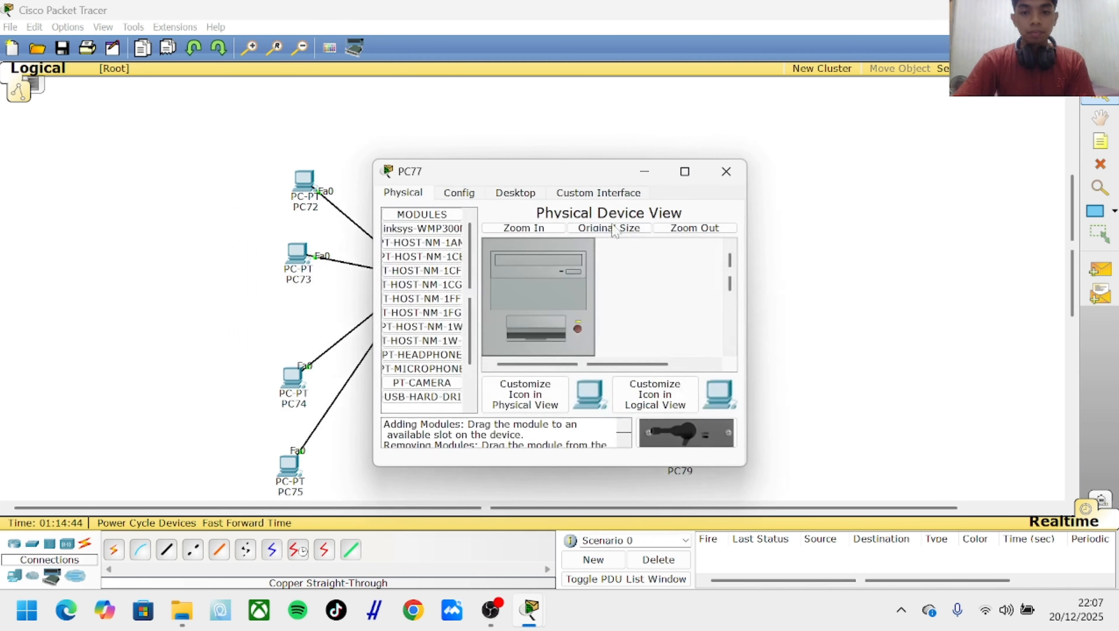
left_click(504, 194)
left_click(433, 256)
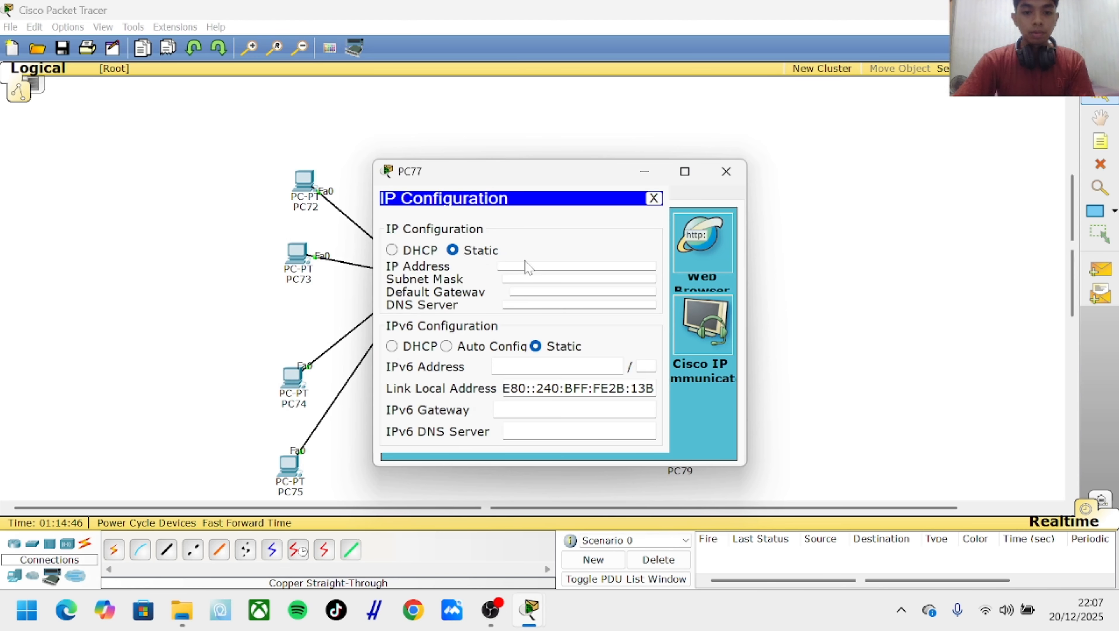
left_click(579, 265)
type("192")
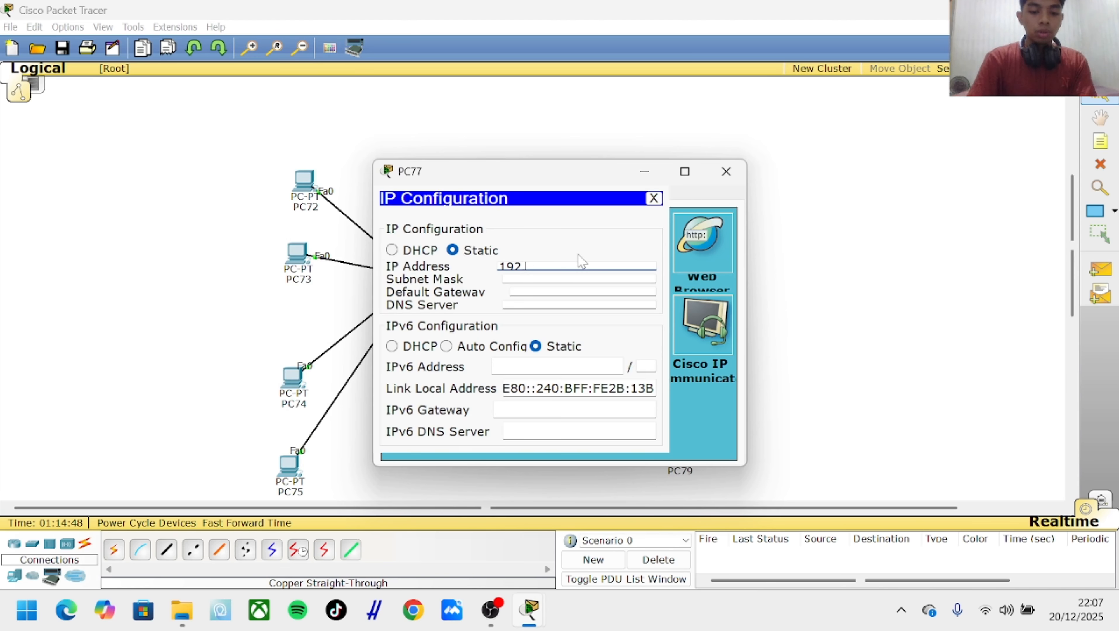
type(".168.10.4")
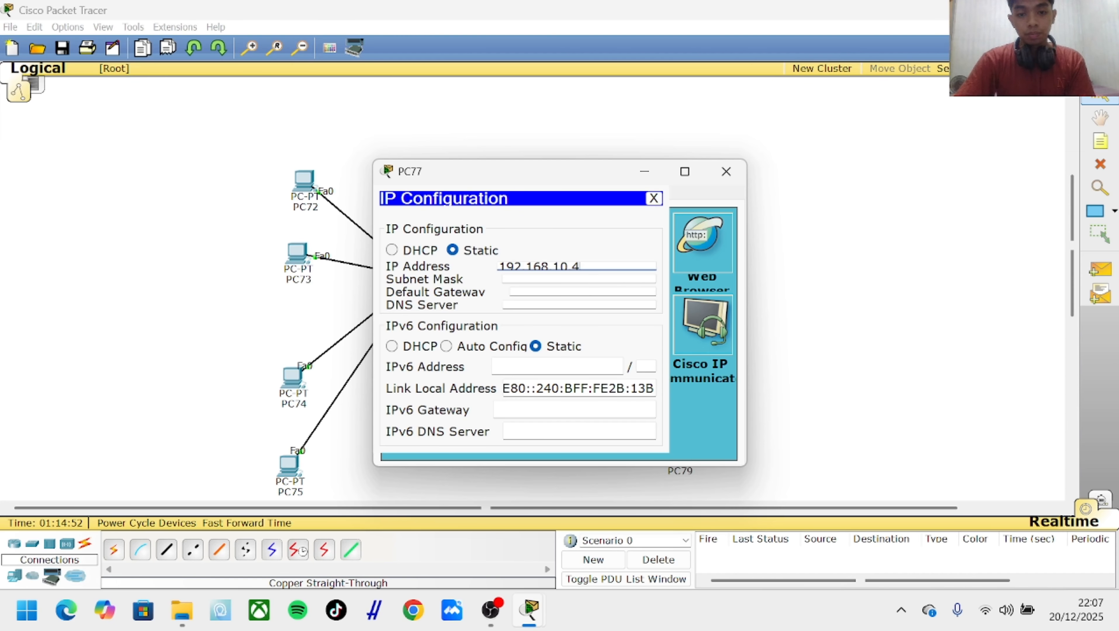
key("Tab")
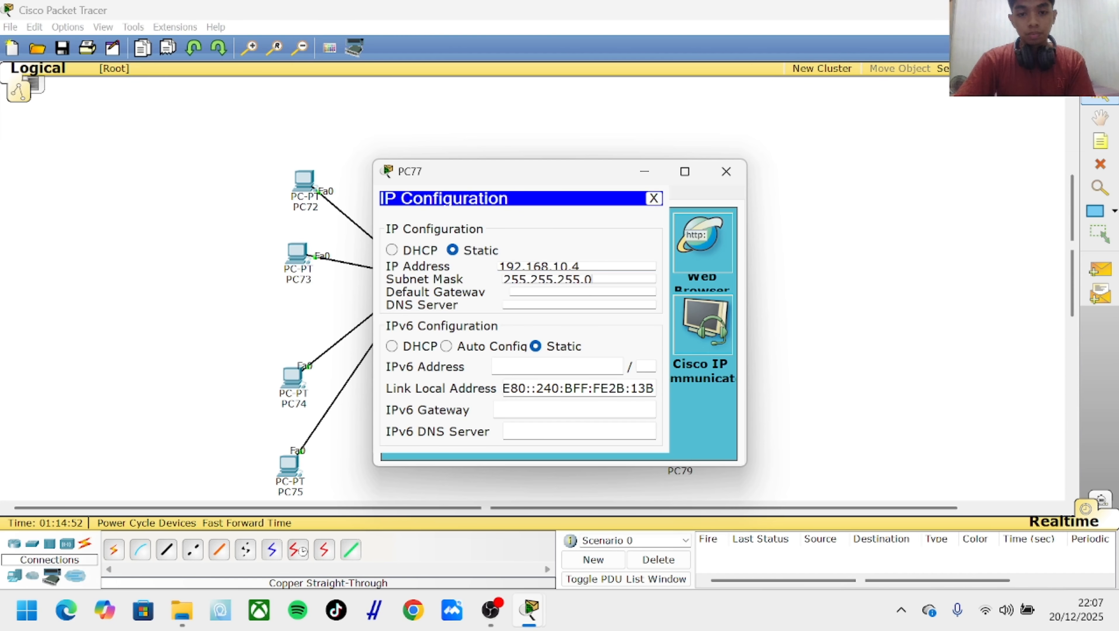
left_click(726, 171)
Configure PC78 with static IP address 192.168.20.3 and its automatically filled subnet mask, and close its window
left_click(678, 366)
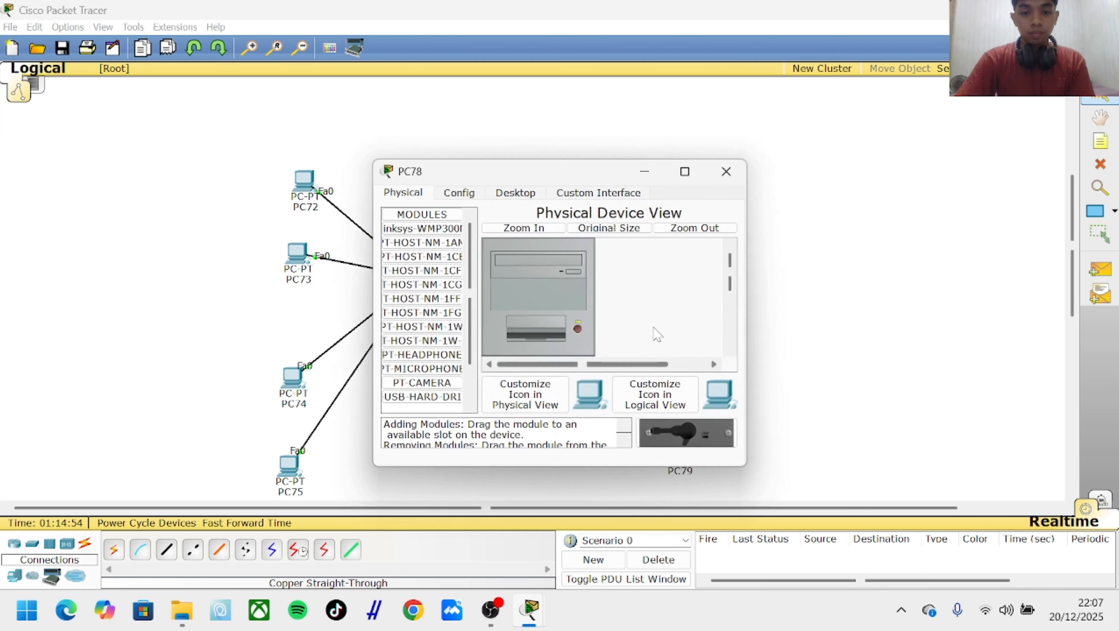
left_click(513, 193)
left_click(461, 246)
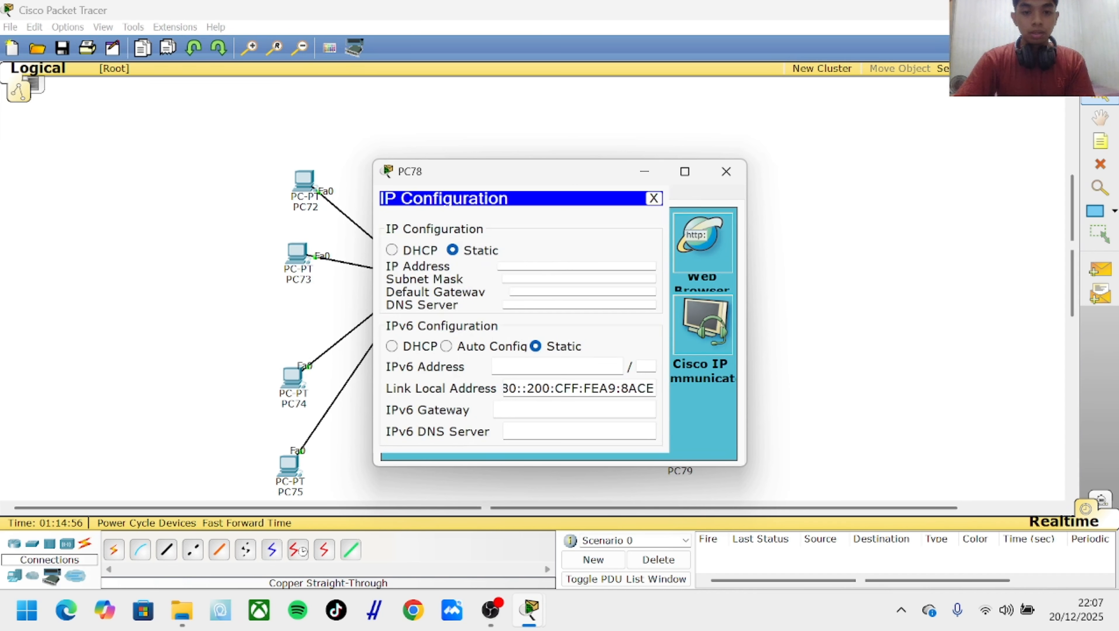
type("192.")
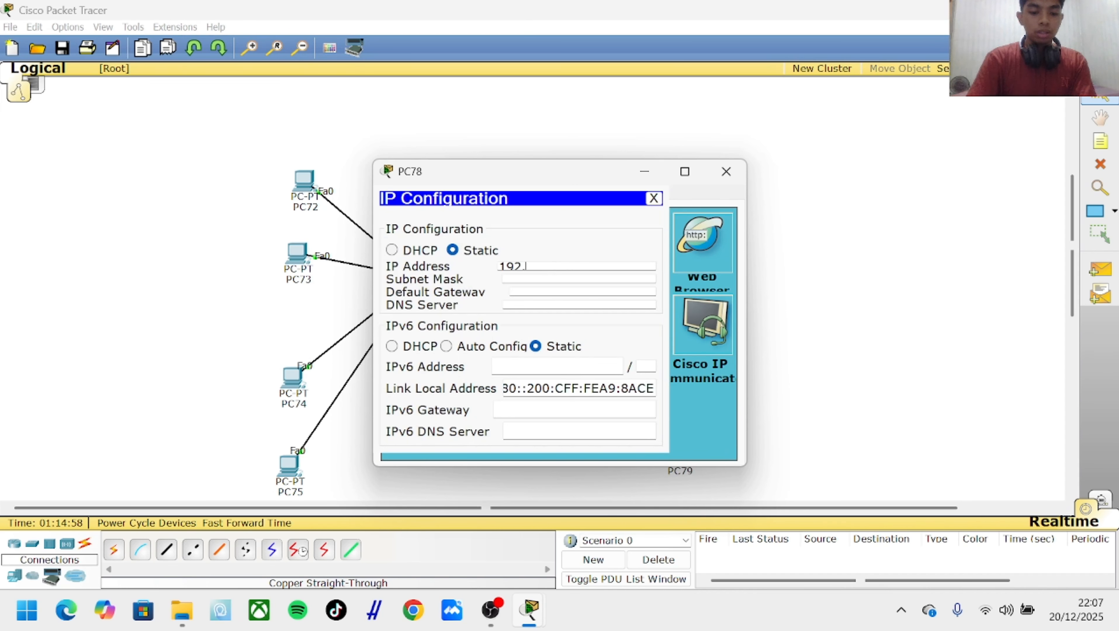
type("168.20")
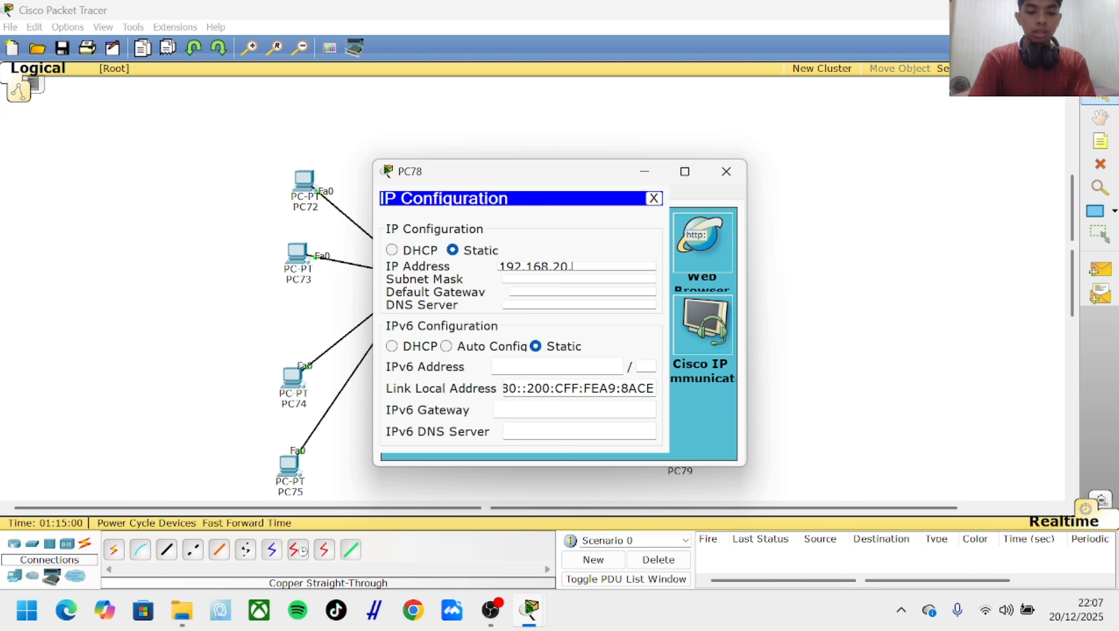
type(".3")
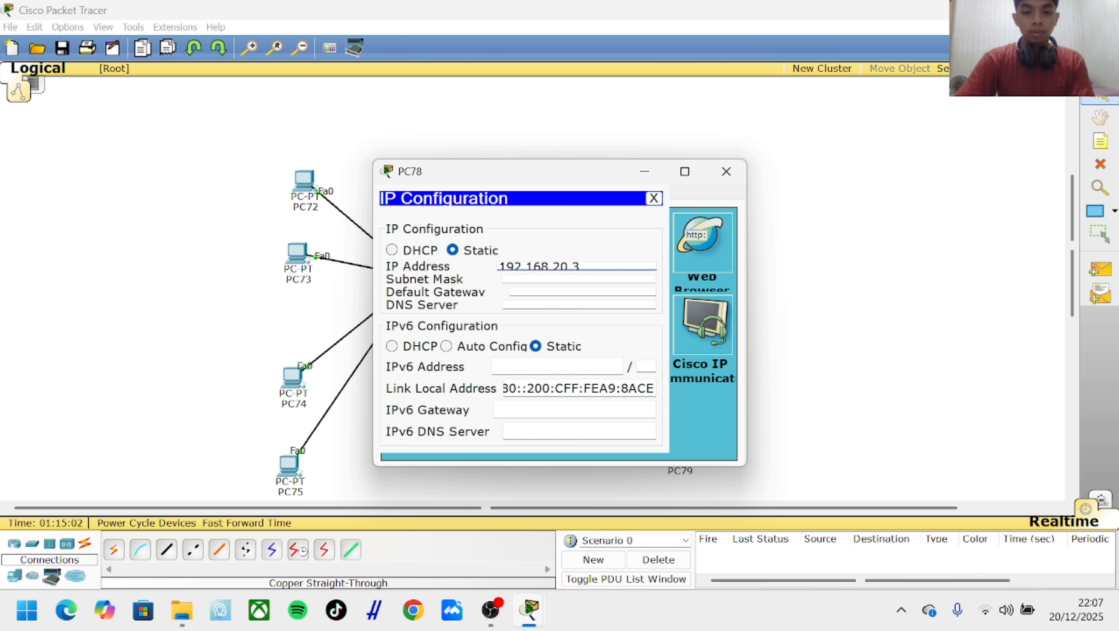
key("Tab")
left_click_drag(613, 175, 495, 175)
left_click(600, 173)
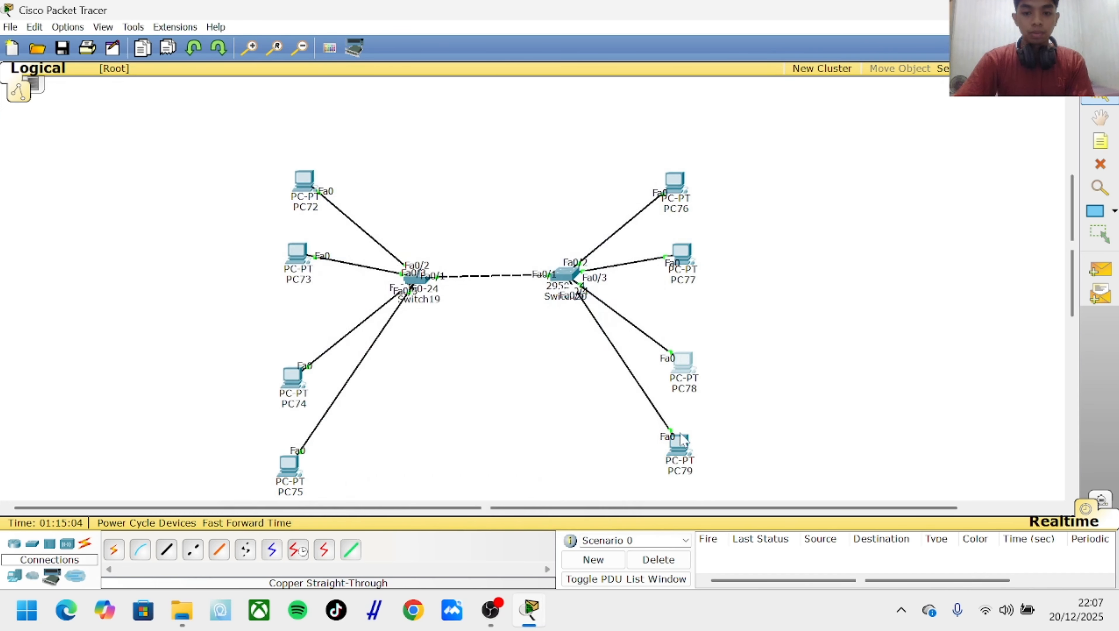
Configure PC79 with static IP address 192.168.20.4 and subnet mask 255.255.255.0, and close its window
left_click(679, 443)
left_click(515, 194)
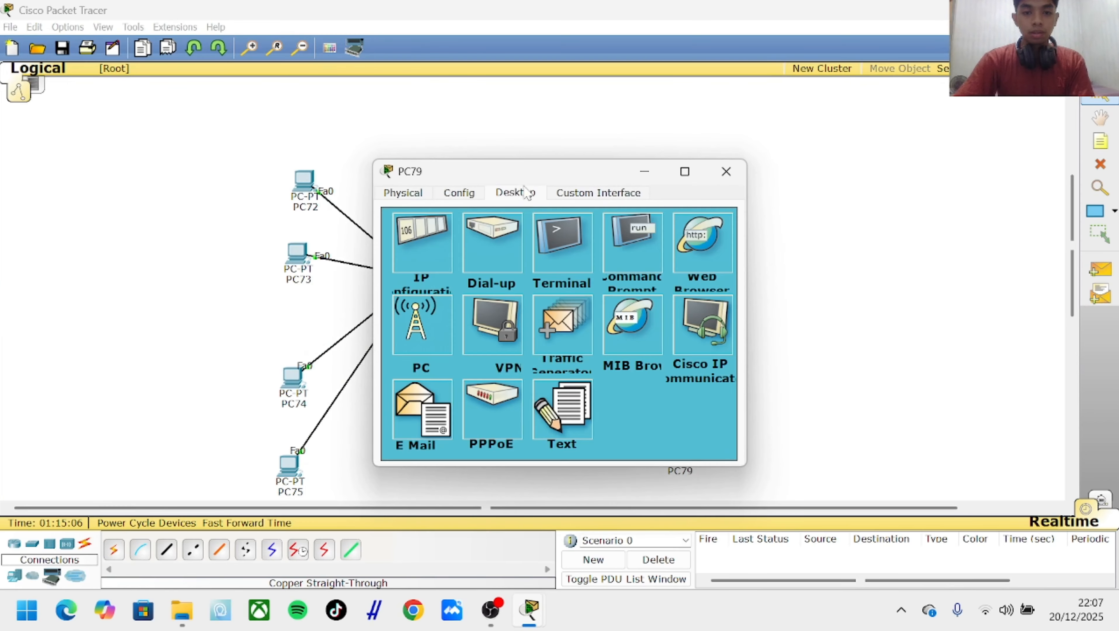
left_click(442, 256)
left_click(539, 267)
type("192.168.")
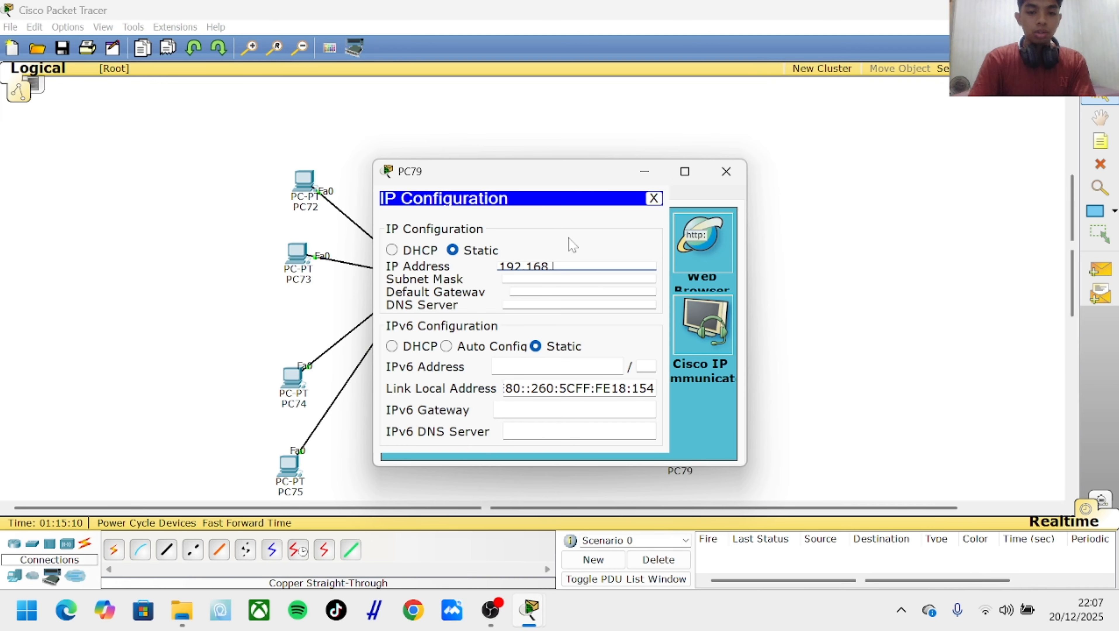
type("20.4")
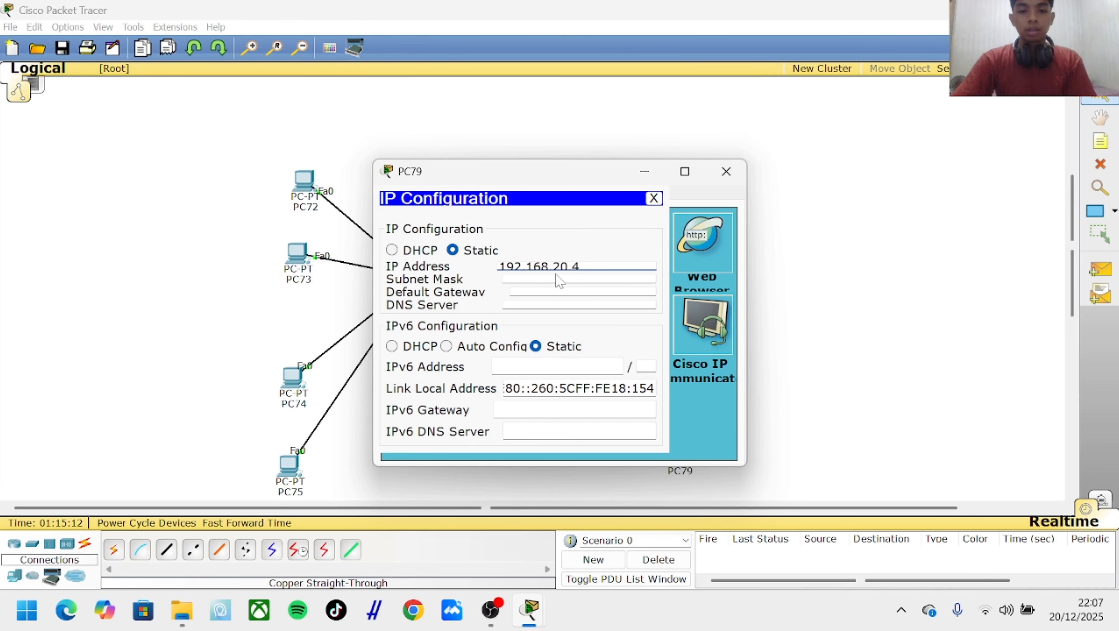
left_click(565, 279)
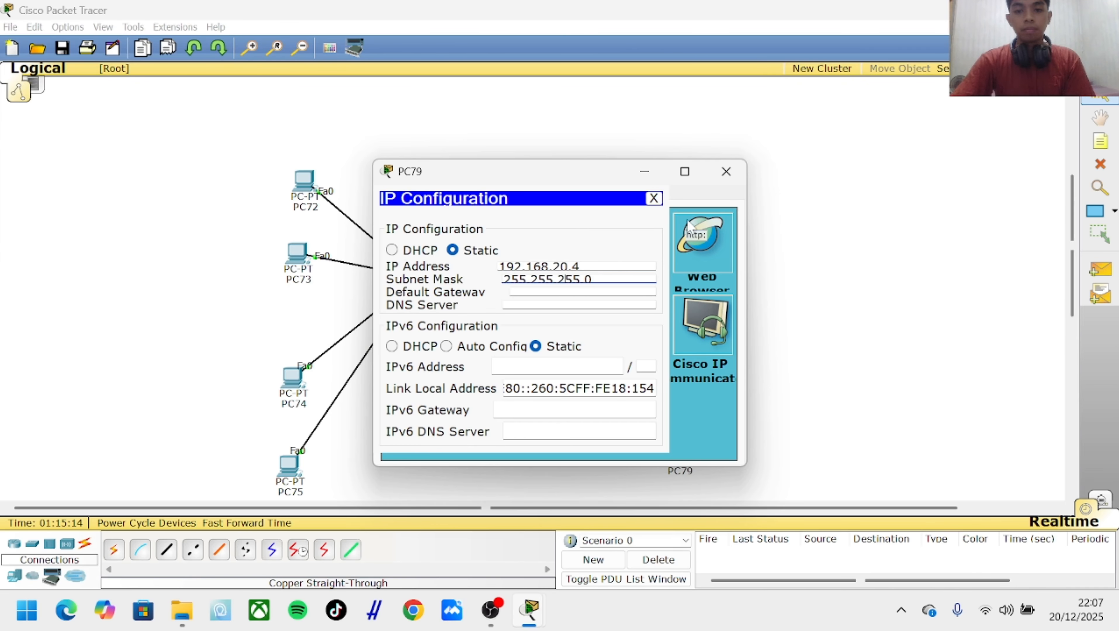
left_click(727, 171)
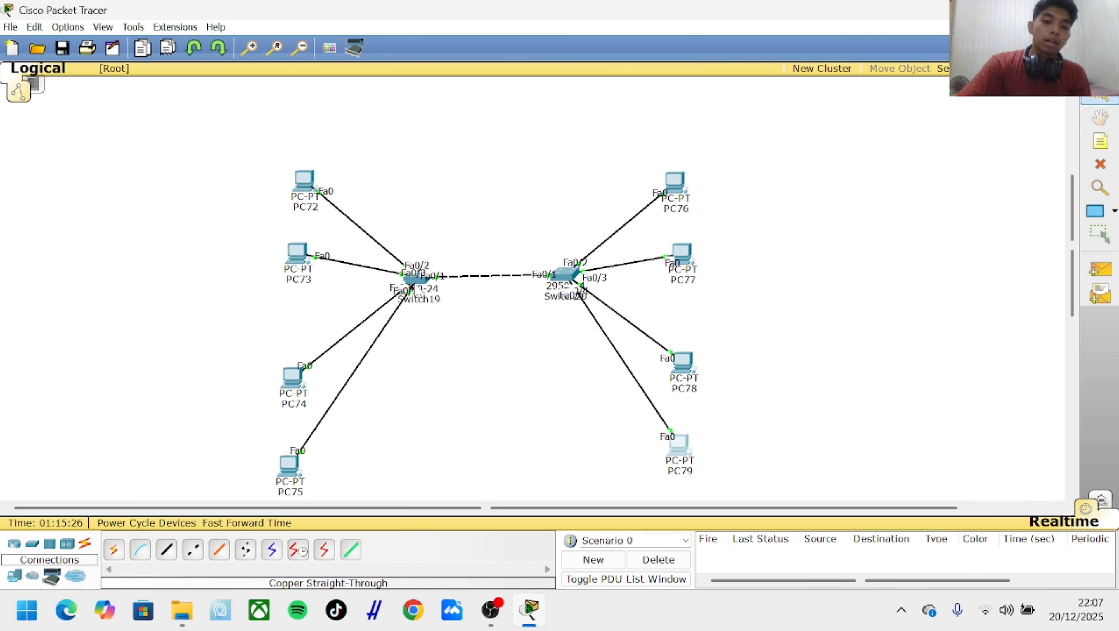
Open Switch19's command line interface and enter global configuration mode with the commands enable and conf ter
left_click(418, 279)
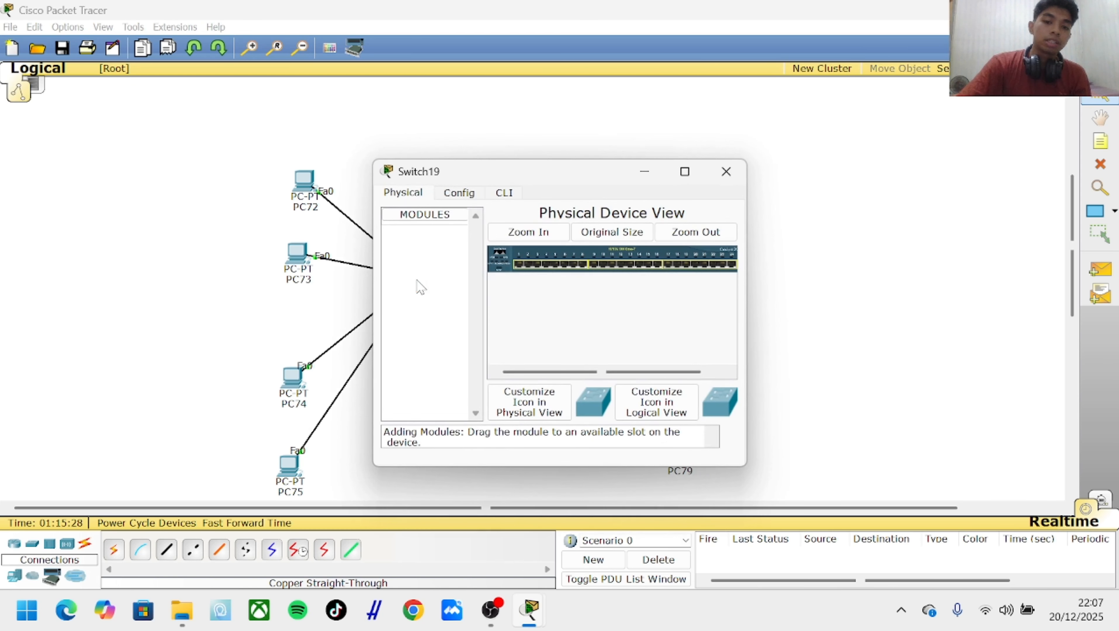
left_click(505, 194)
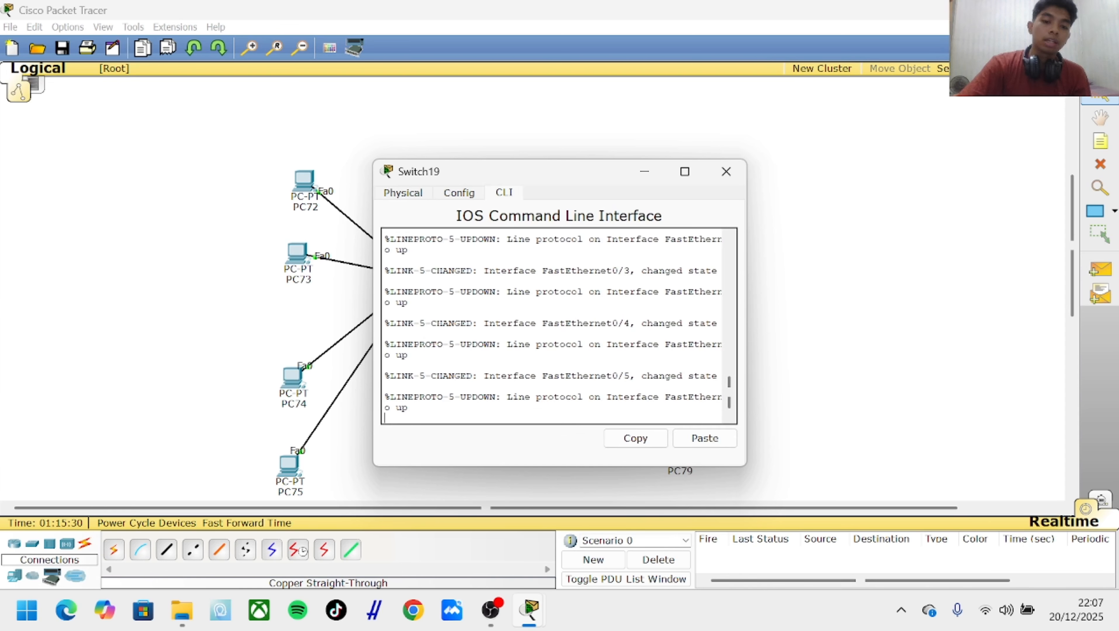
key("Return")
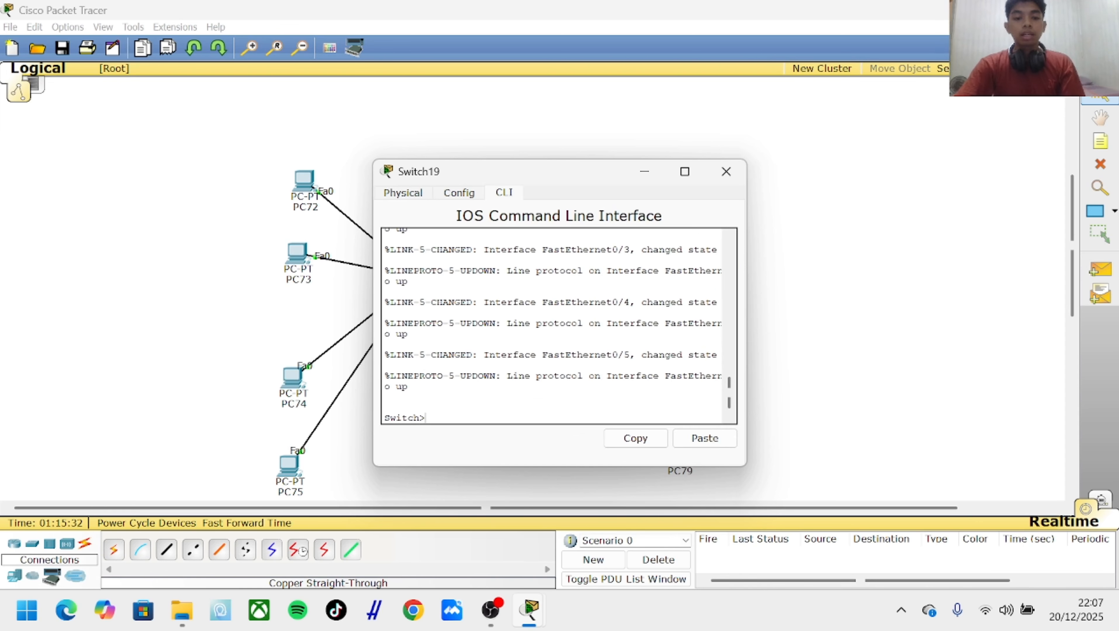
type("enable")
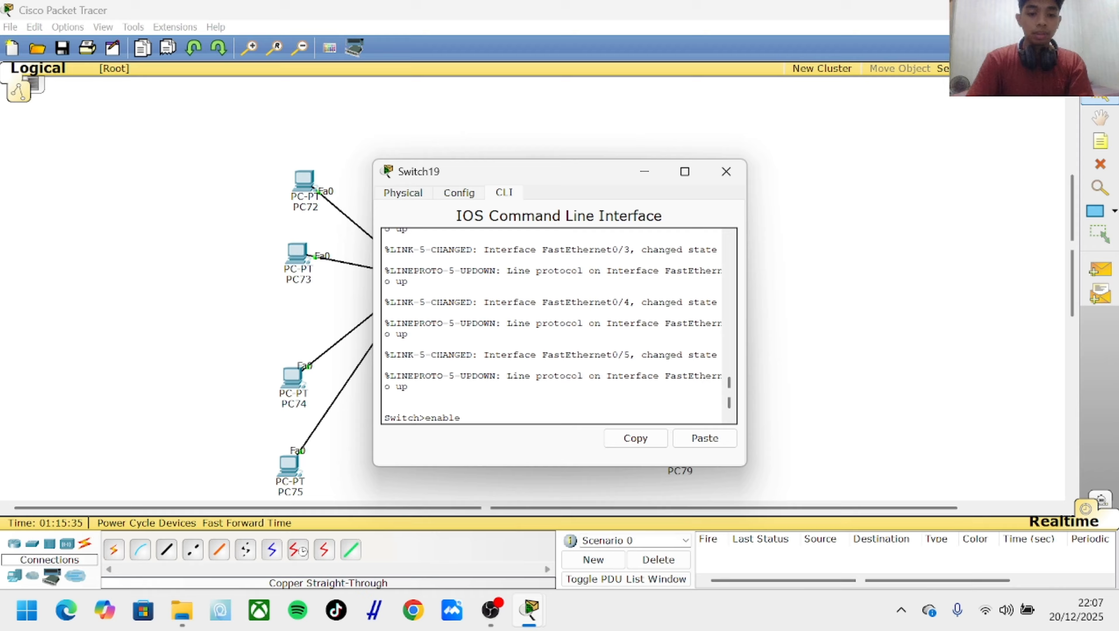
key("Return")
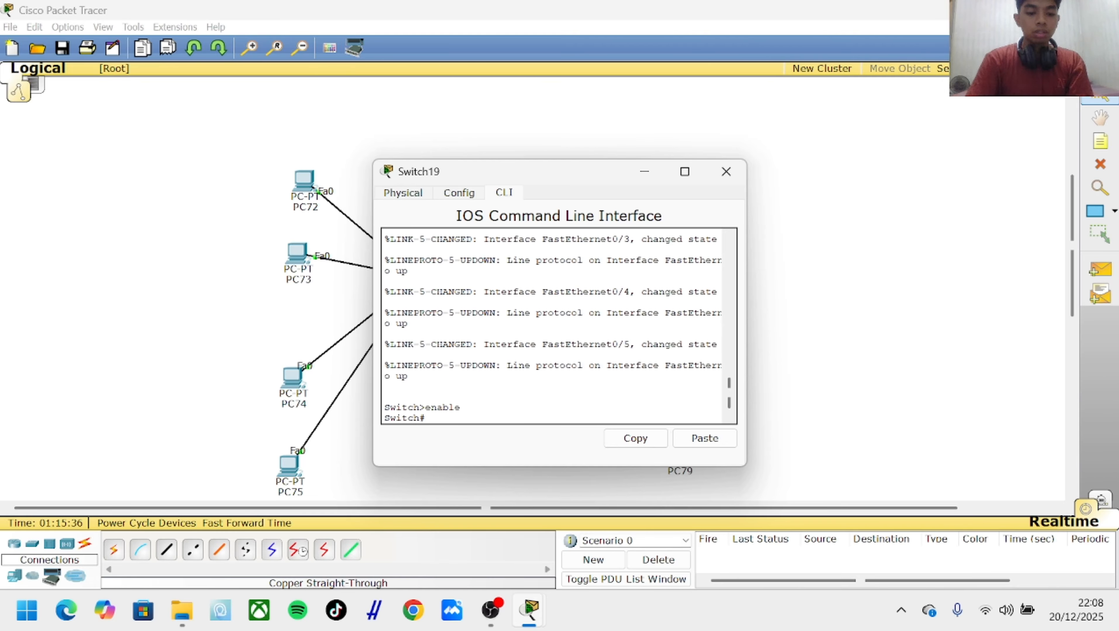
type("conf ter")
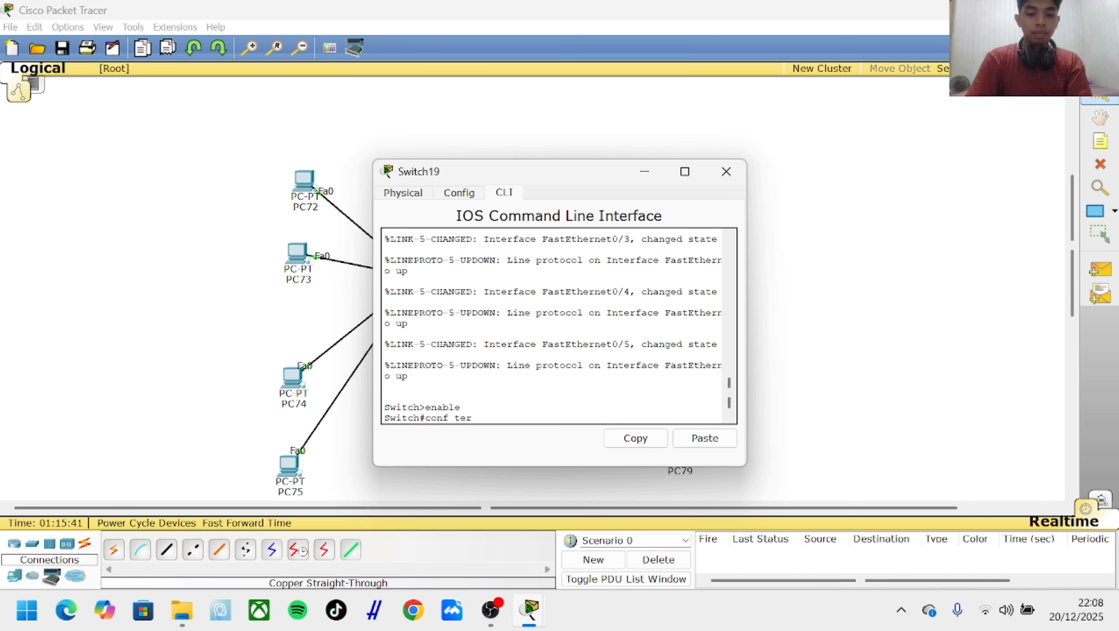
key("Return")
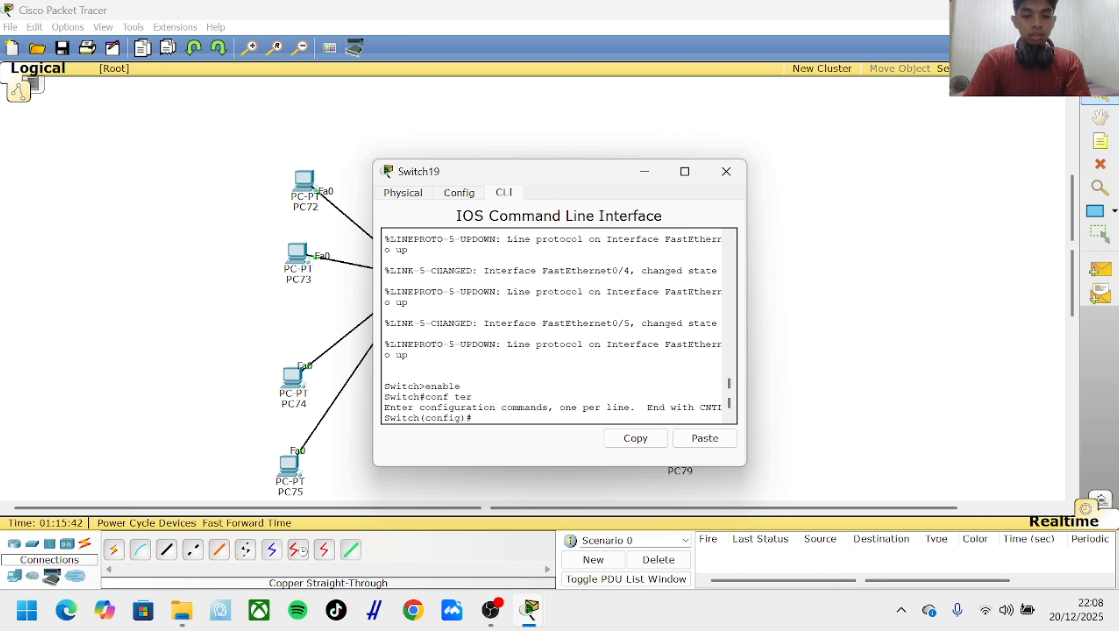
Create VLAN 10 on Switch19, name it lab1, and exit VLAN configuration mode
left_click_drag(581, 177, 601, 154)
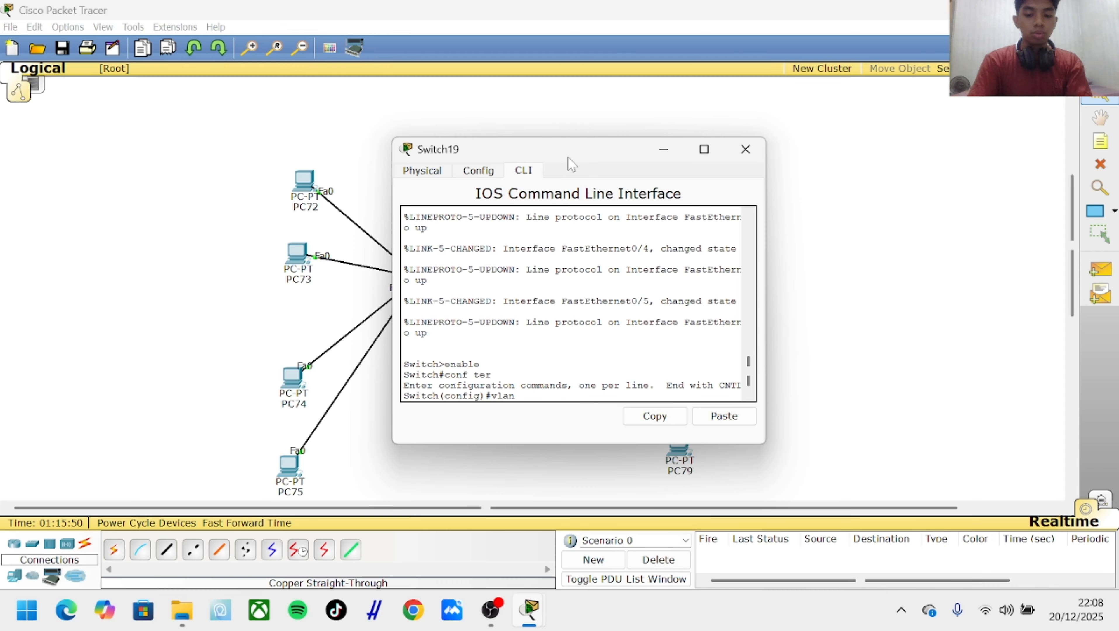
type("10")
key("Return")
type("name")
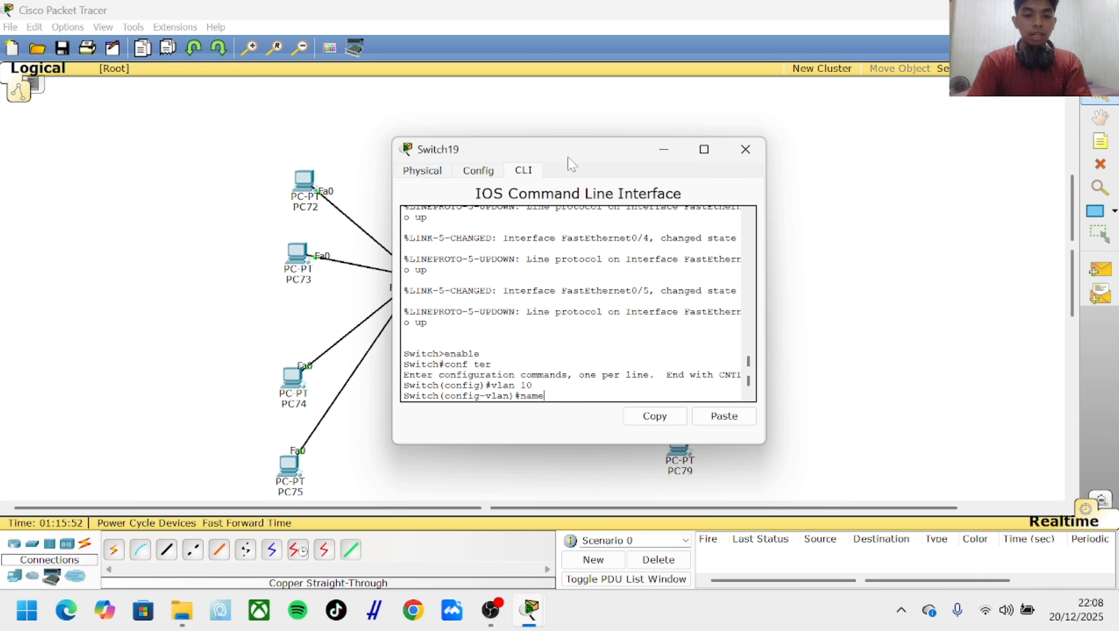
type(" lab1")
key("Return")
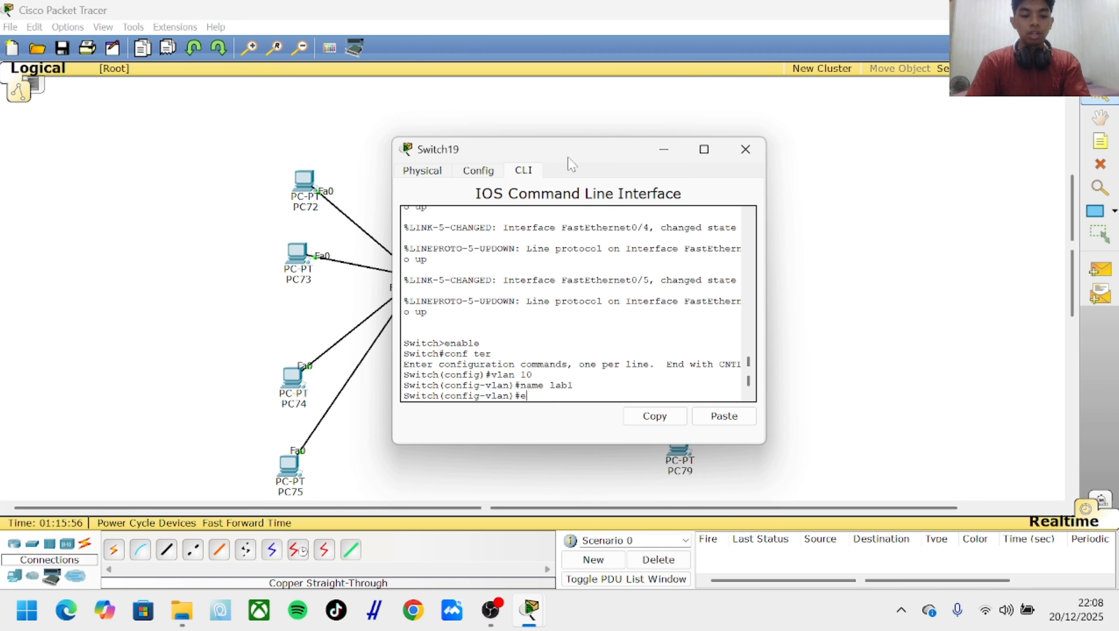
type("ex")
key("Return")
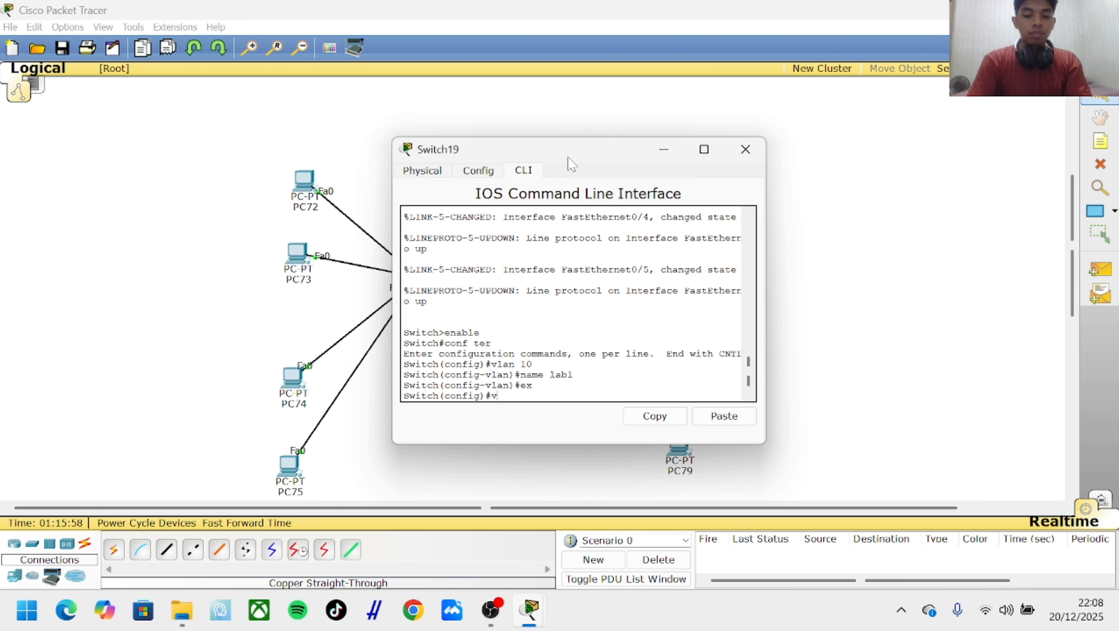
Create VLAN 20 on Switch19, name it lab2, and exit VLAN configuration mode
type("vlan 20")
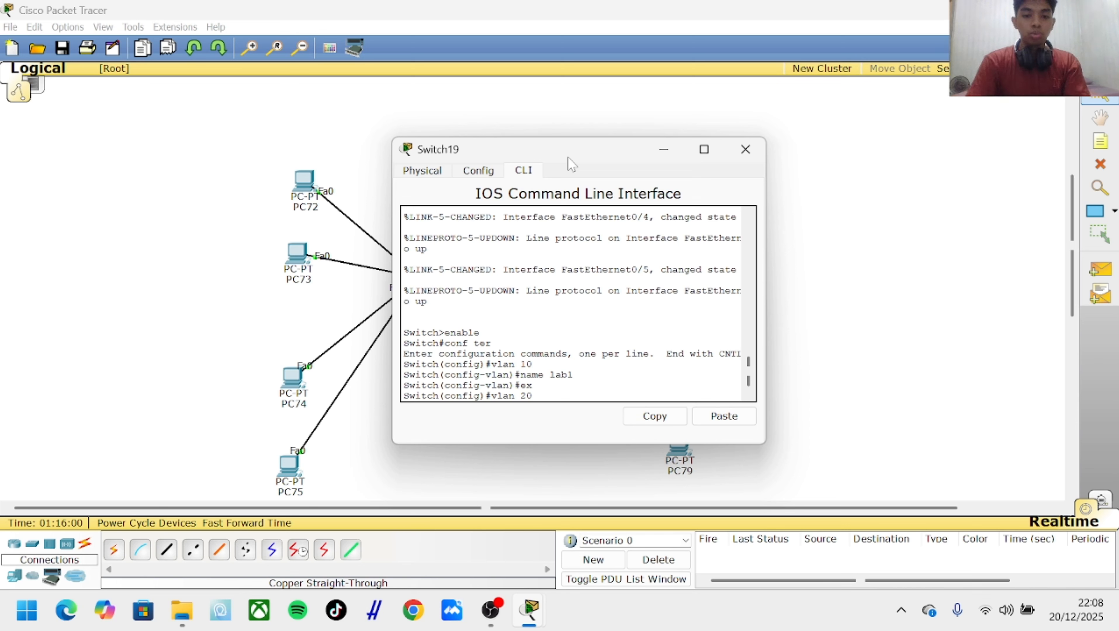
key("Return")
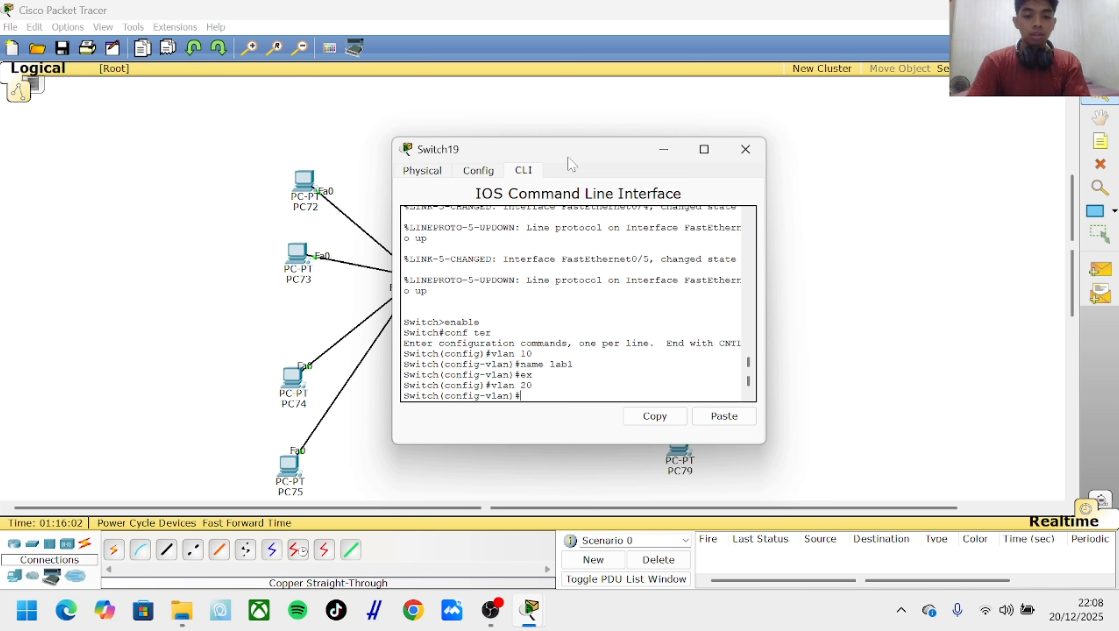
type("name l")
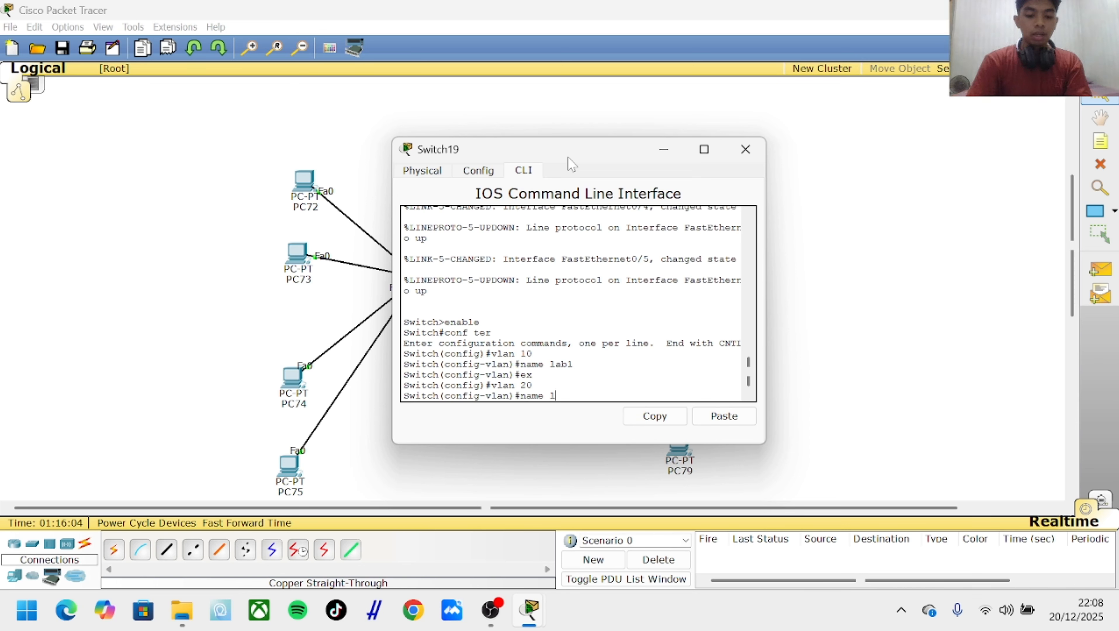
type("ab2")
key("Return")
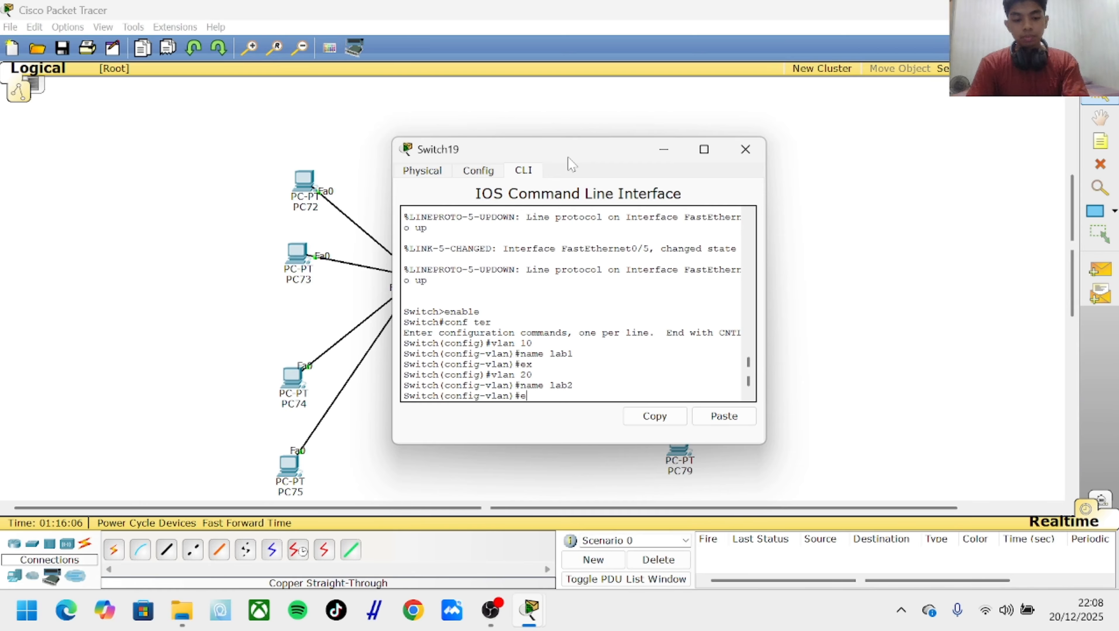
type("ex")
key("Return")
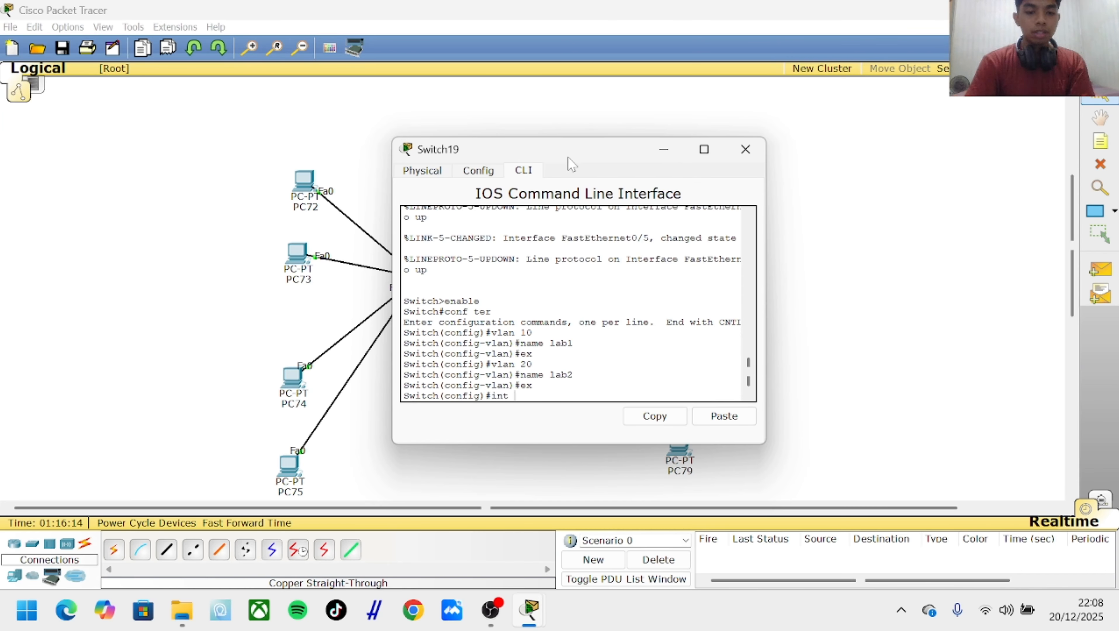
Enter configuration of Switch19's interface range fa0/2-3 and set those ports to access mode with sw mode acc
type("int range")
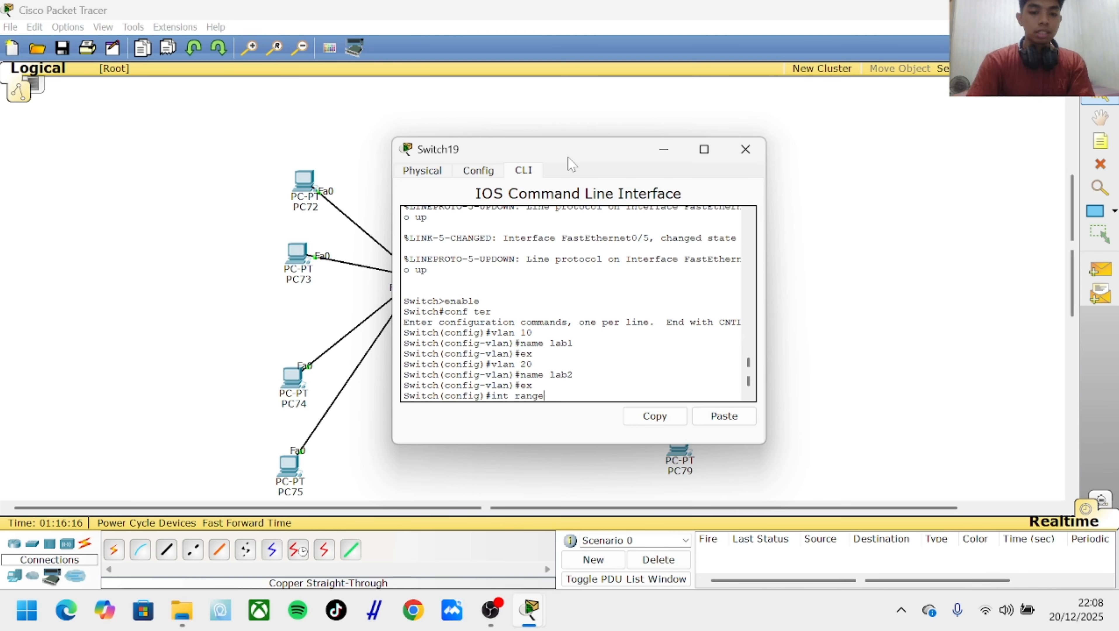
left_click_drag(564, 149, 637, 136)
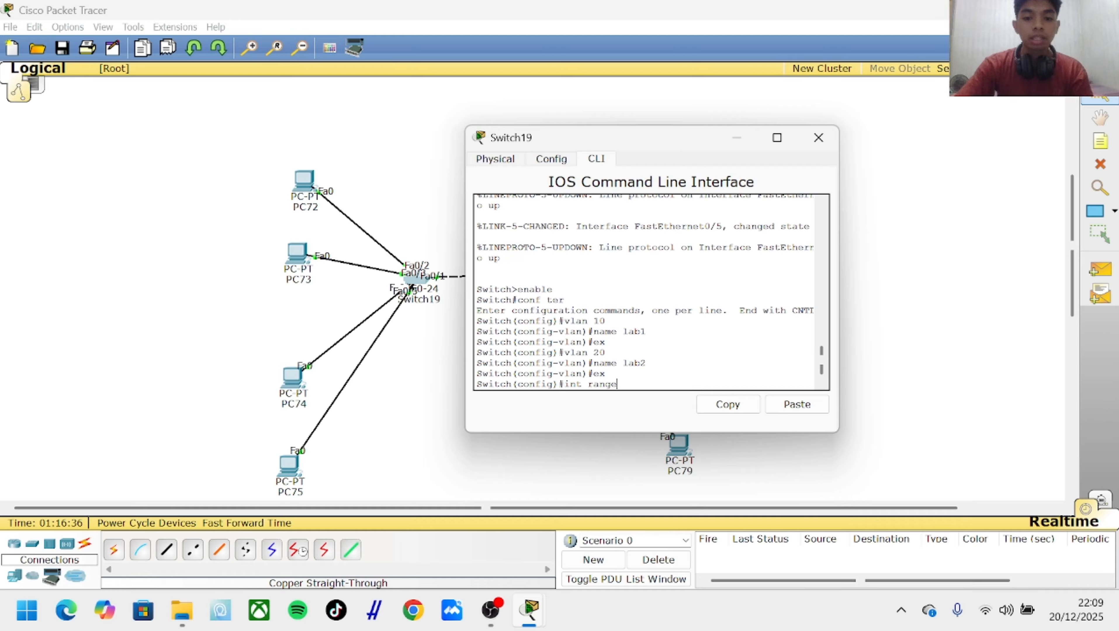
type("fa0")
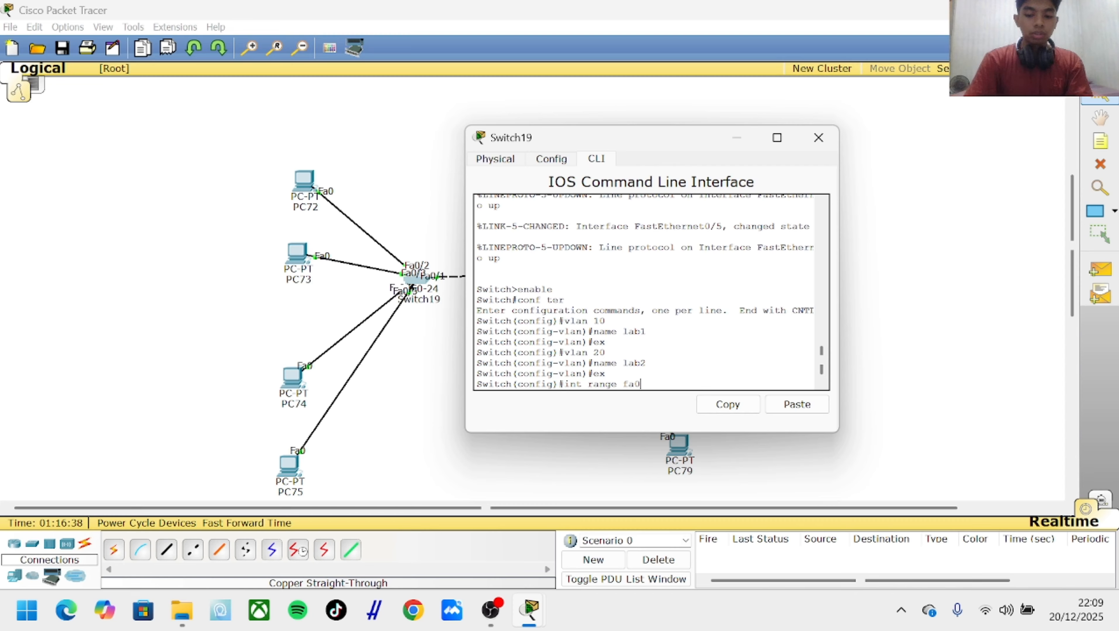
type("/2-3")
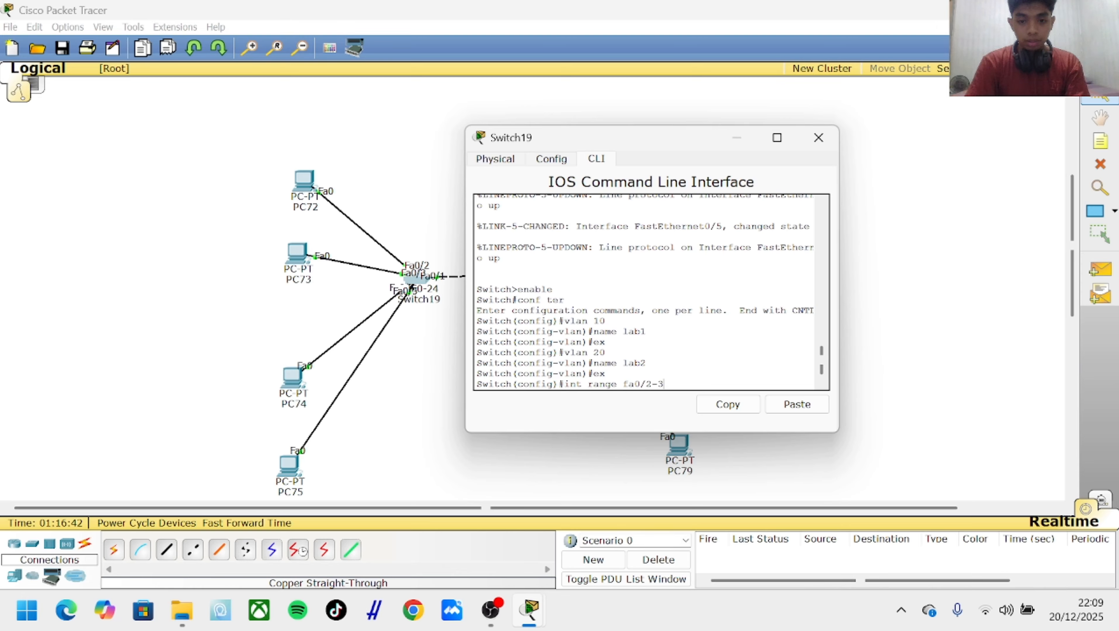
key("Return")
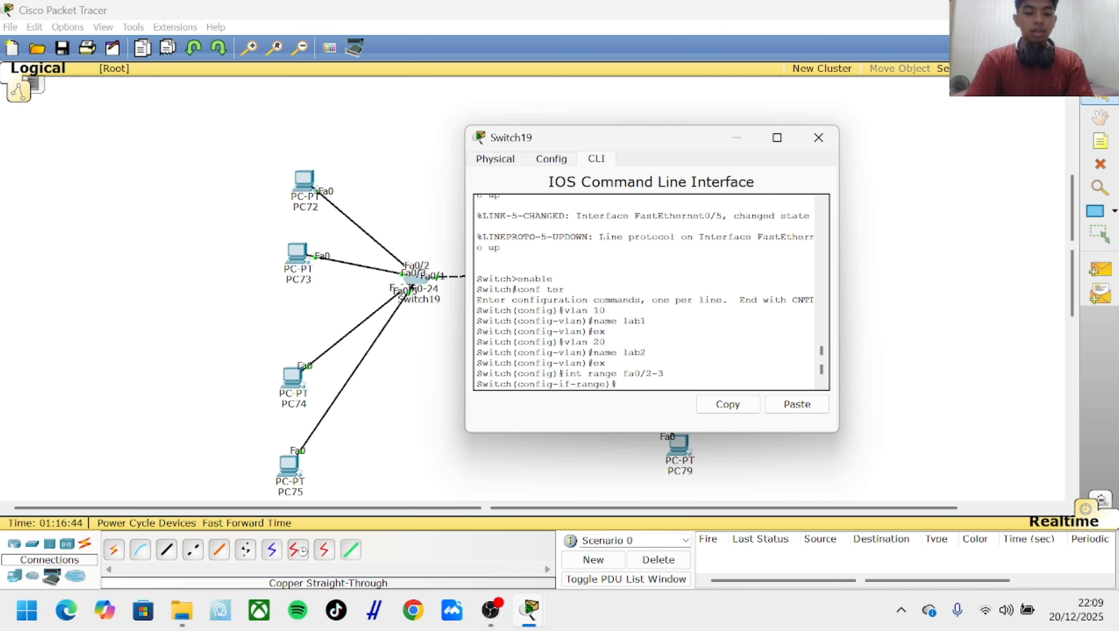
type("sw mod")
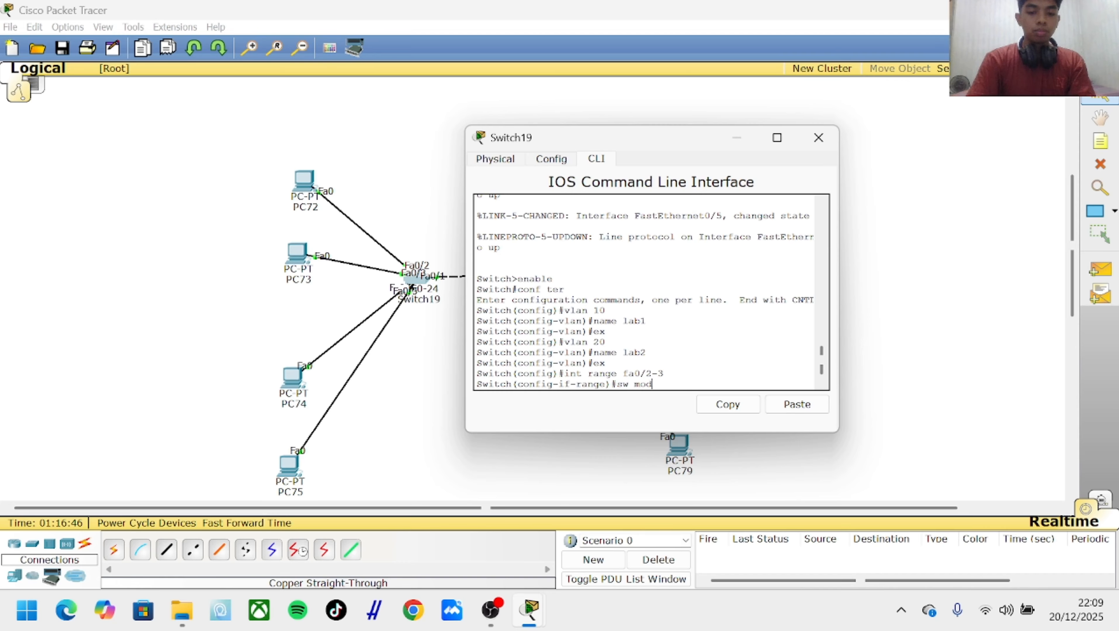
type("e acc")
key("Return")
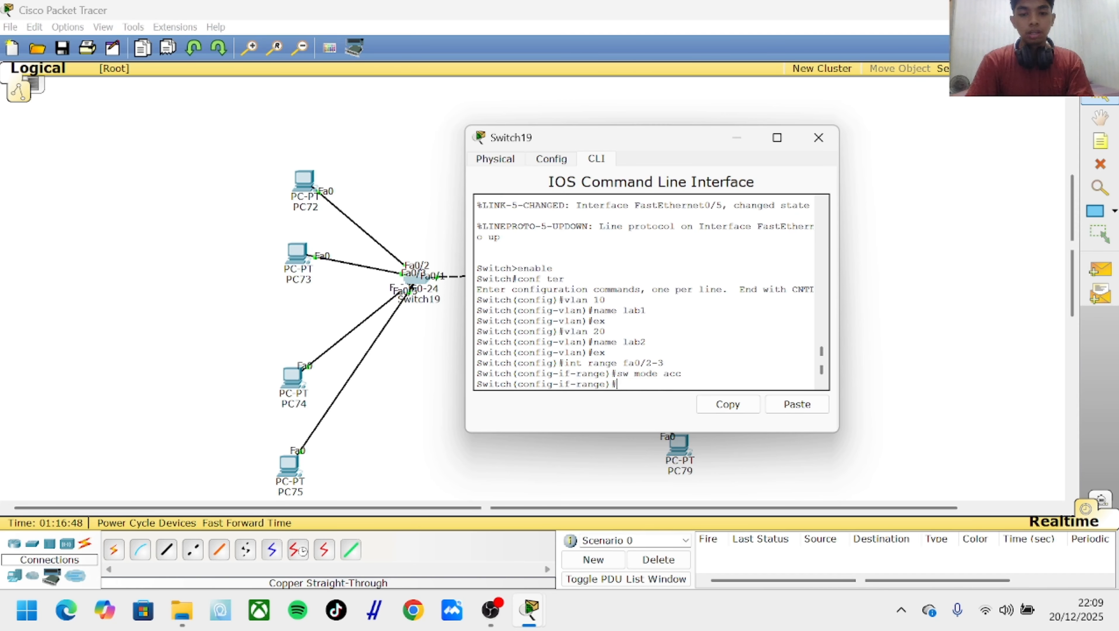
Assign Switch19's ports fa0/2-3 to access VLAN 10 and exit interface range configuration
type("sw acc vl")
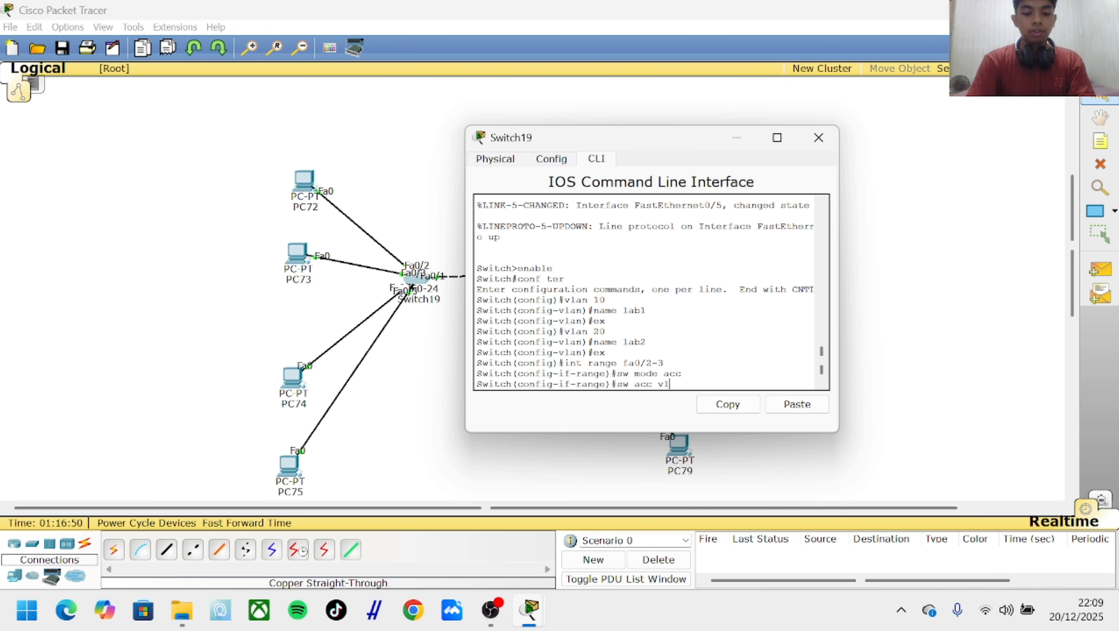
type("an 10")
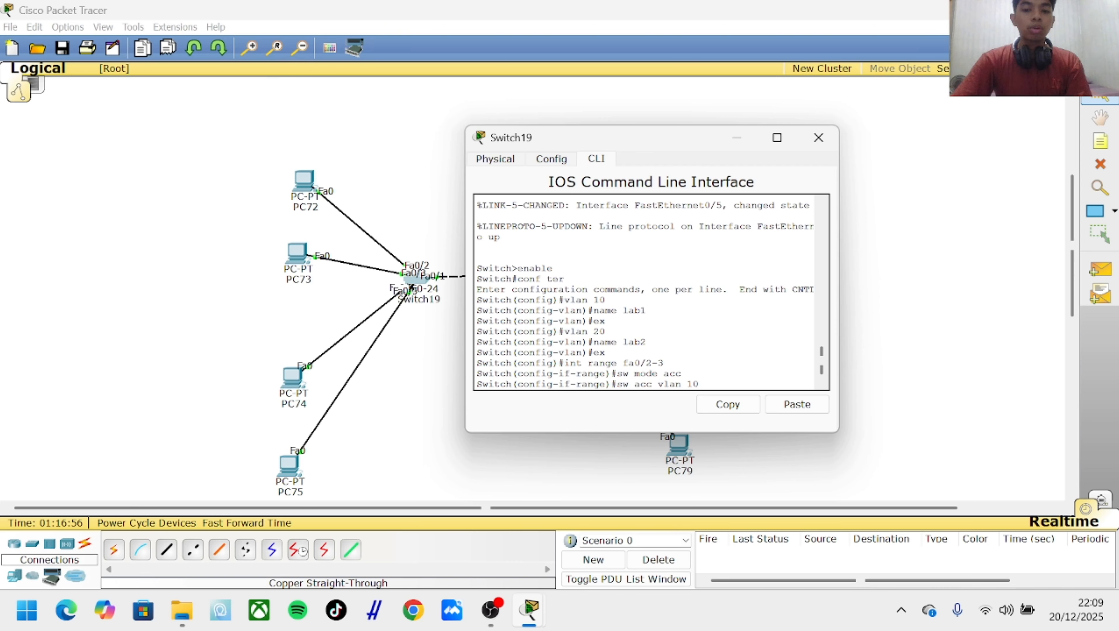
key("Return")
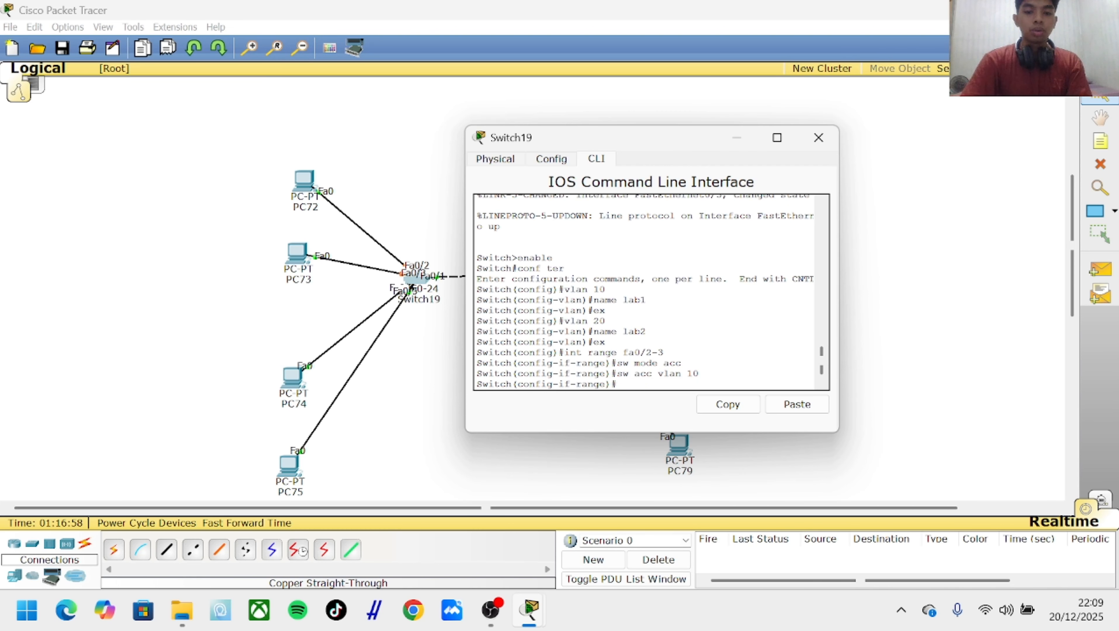
type("ex")
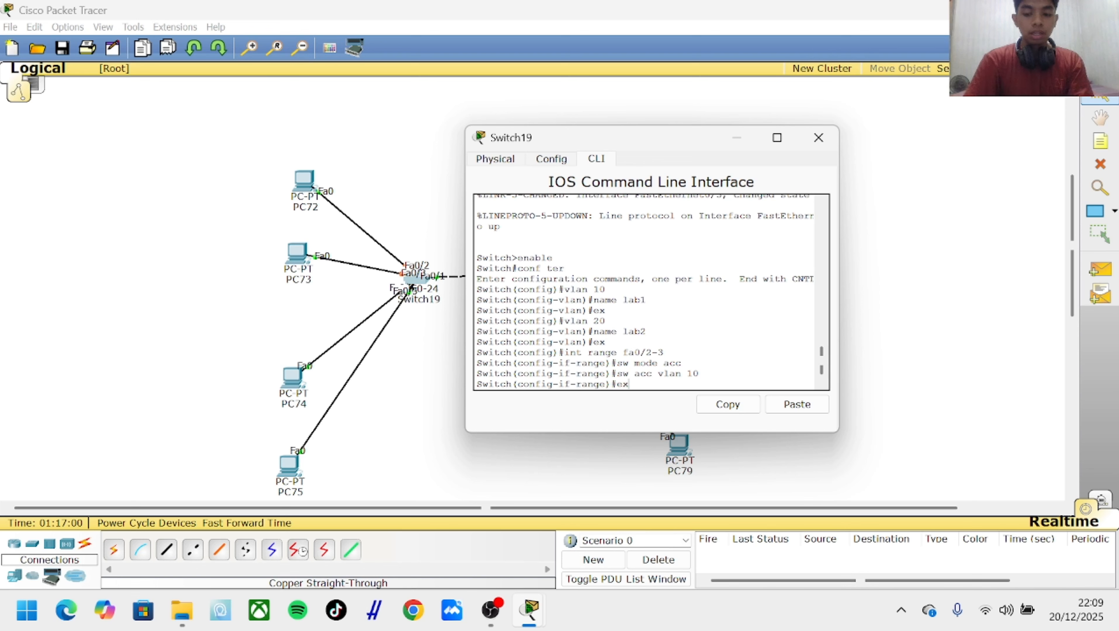
key("Return")
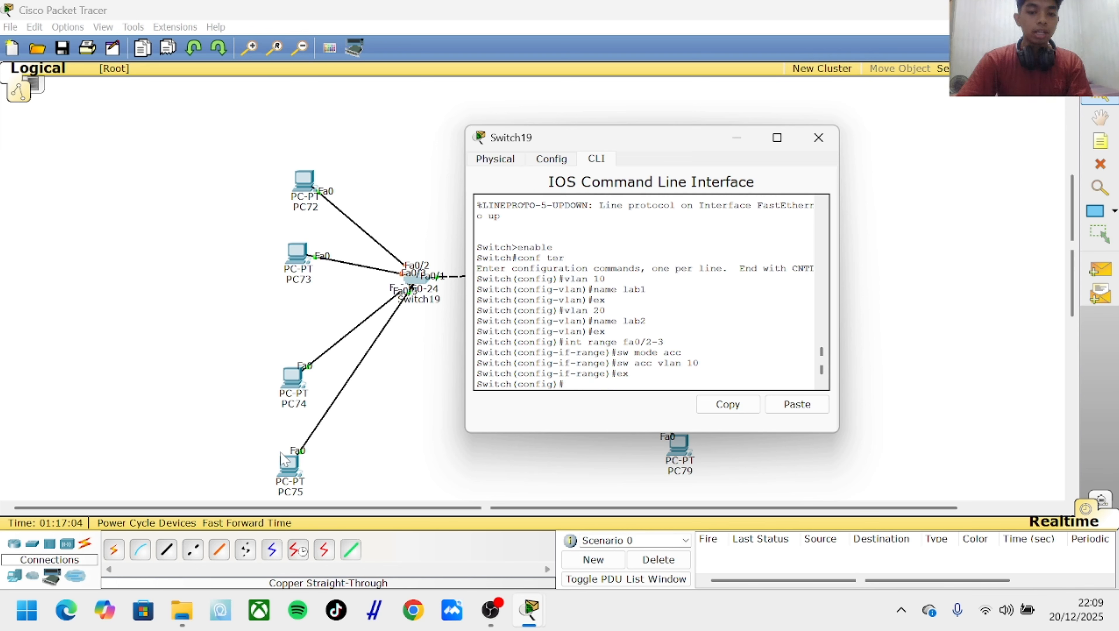
Enter configuration of Switch19's interface range fa0/4-5 and set those ports to access mode with sw mode acc
type("s")
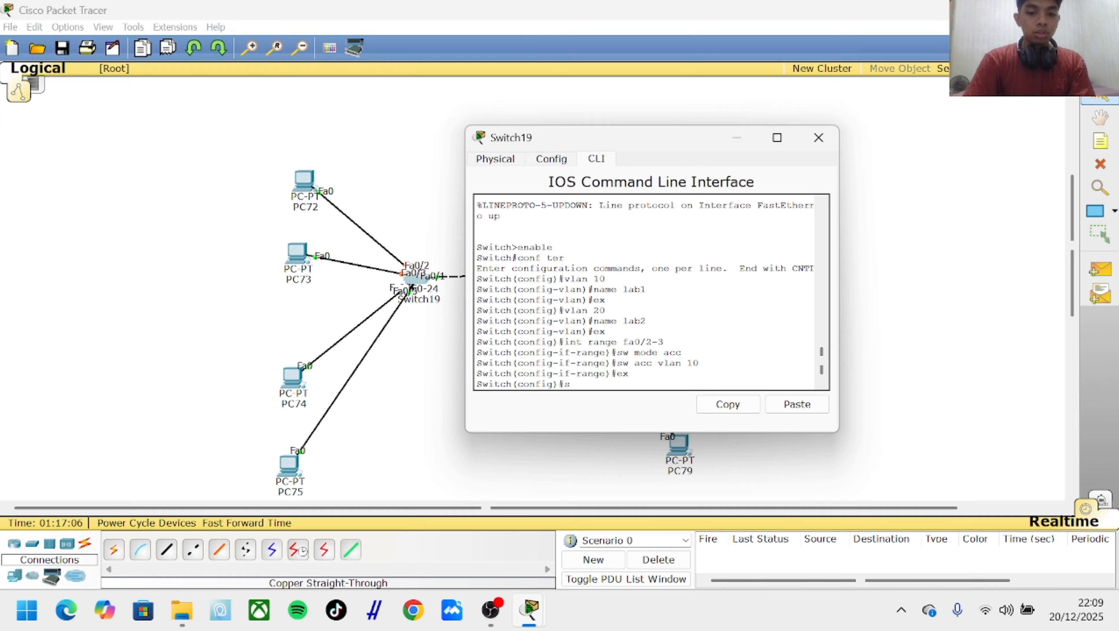
key("BackSpace")
type("int")
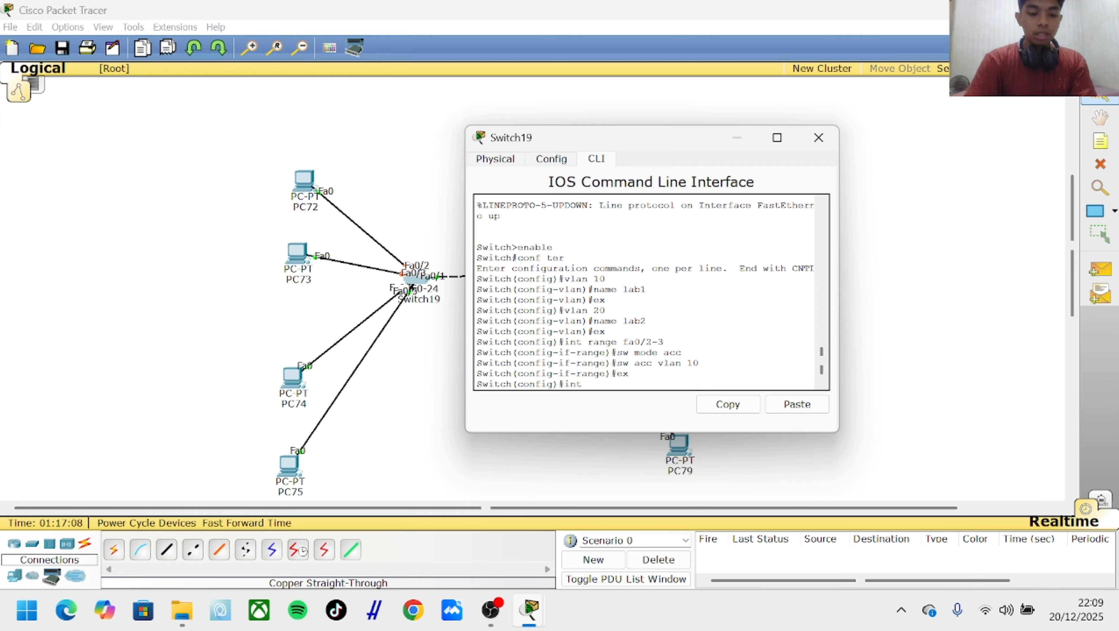
type(" range fa0/3")
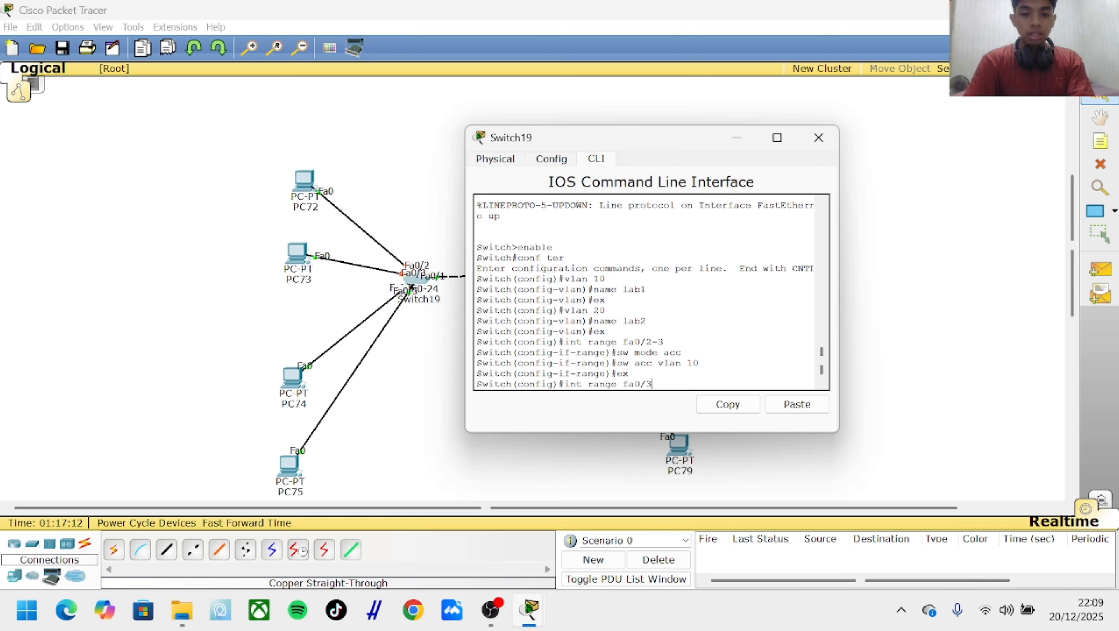
key("BackSpace")
type("4-5")
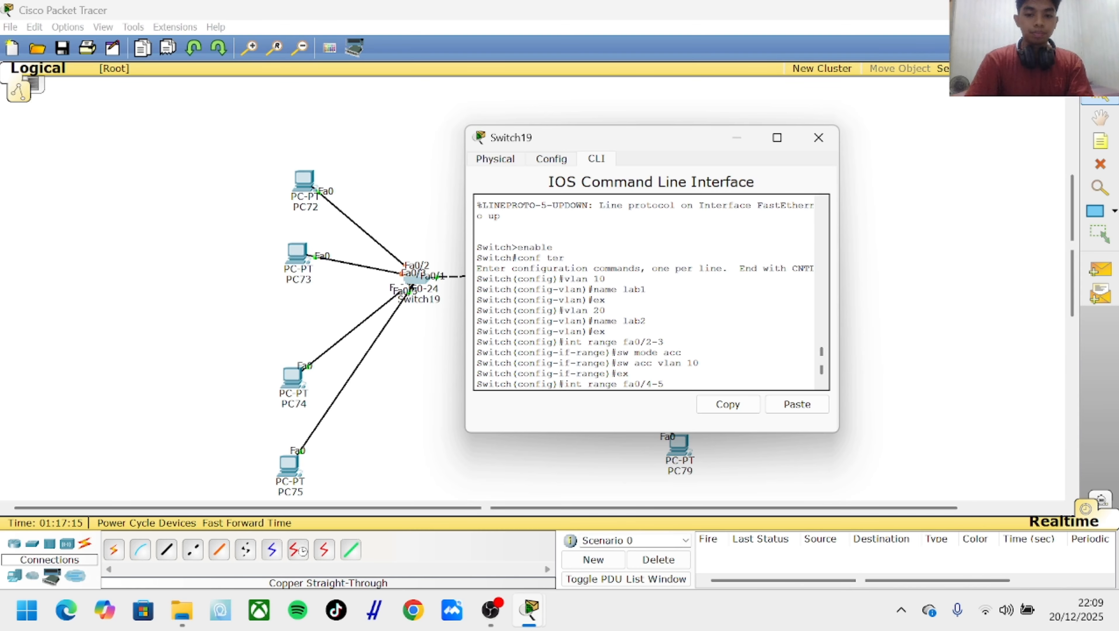
key("Return")
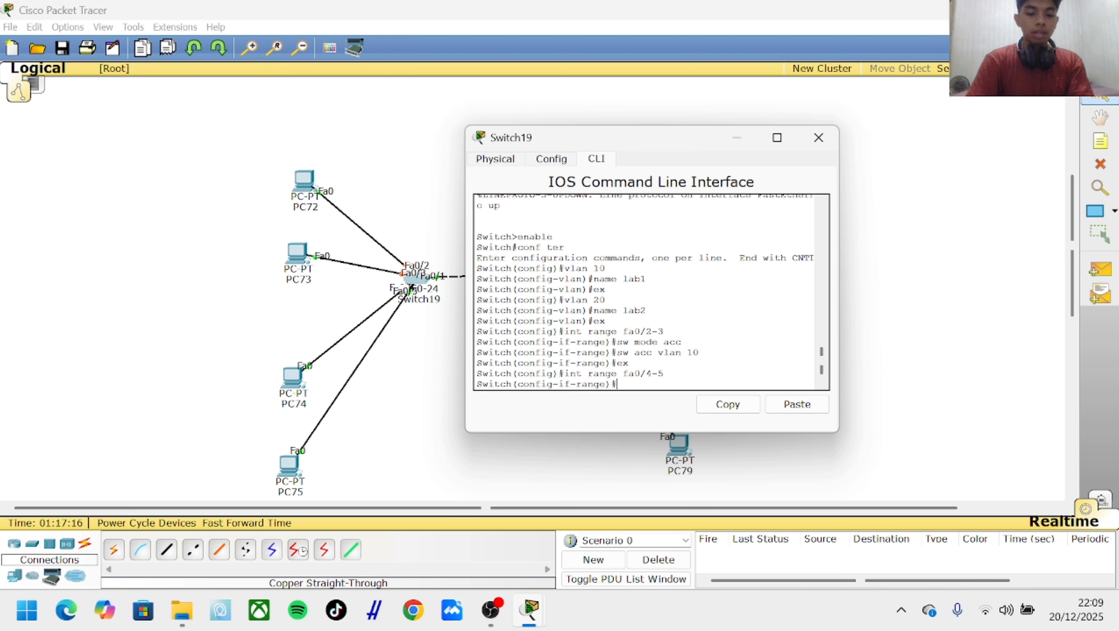
type("sw")
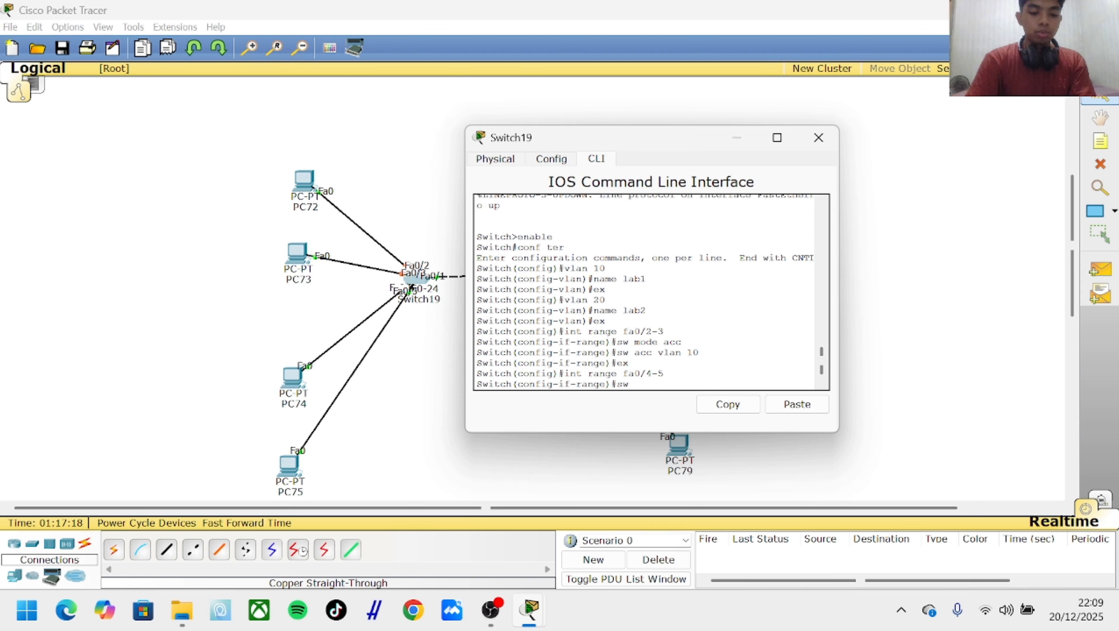
type(" mode acc")
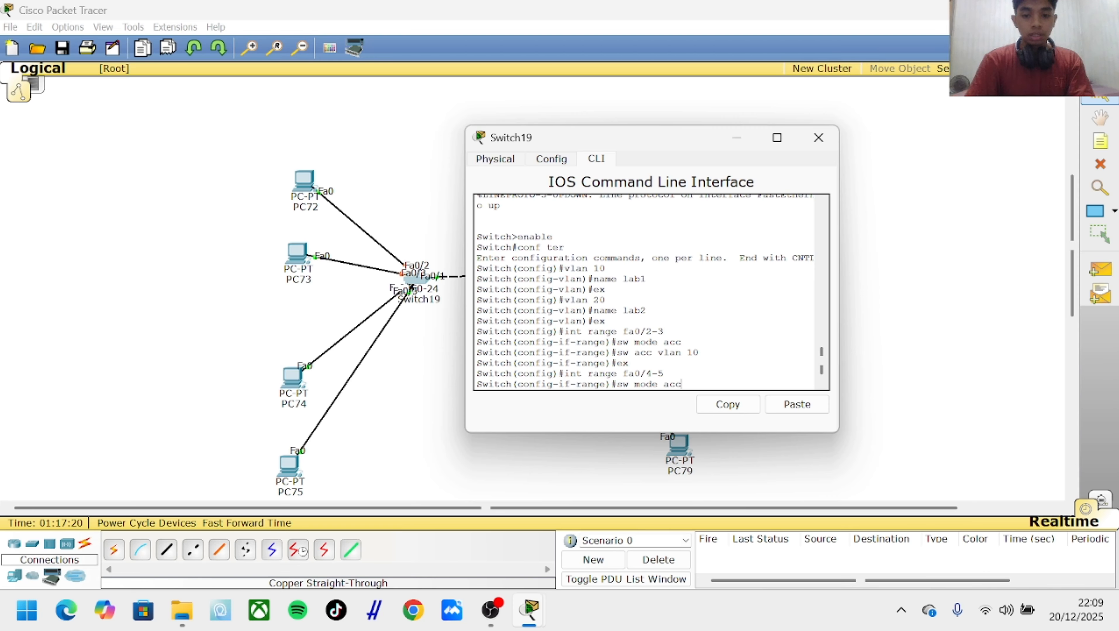
key("Return")
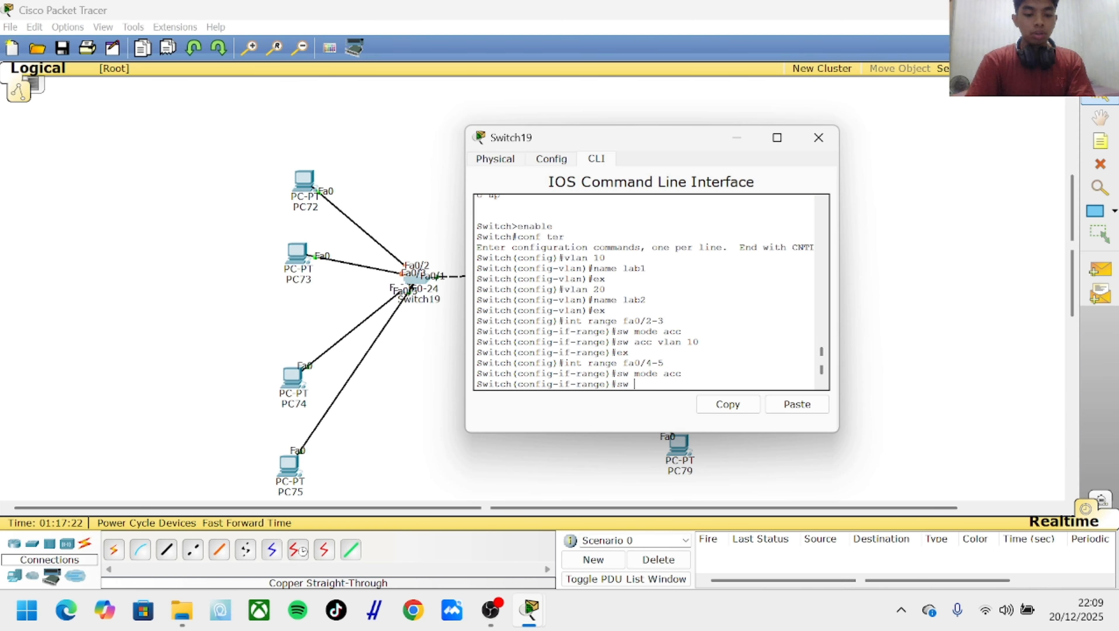
Assign Switch19's ports fa0/4-5 to access VLAN 20 and exit interface range configuration
type("sw acc vlan 20")
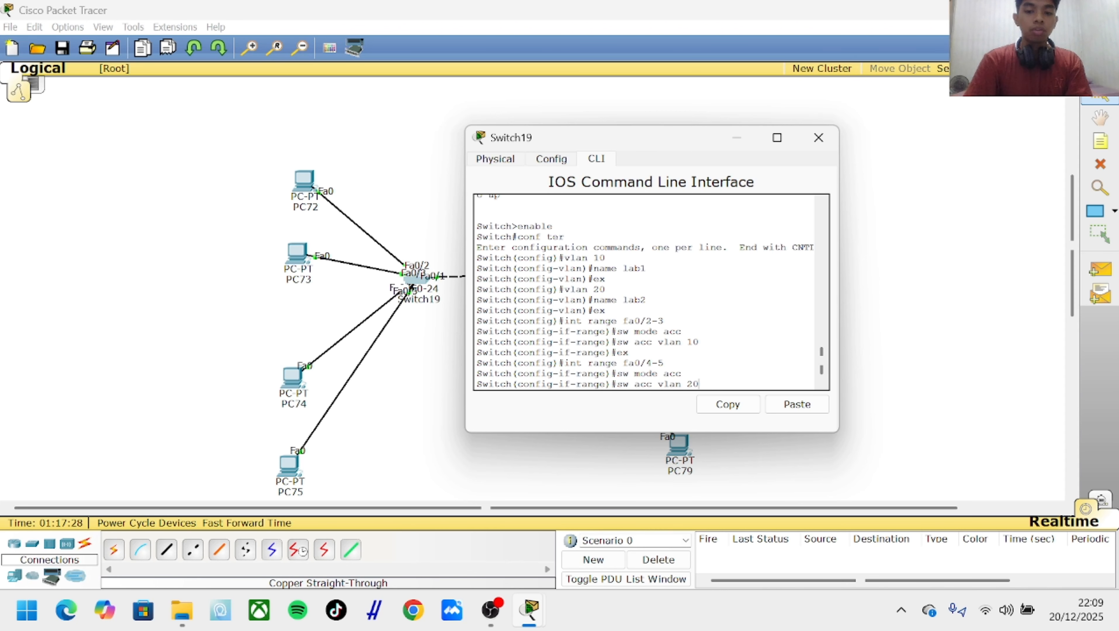
key("Return")
type("x")
key("Return")
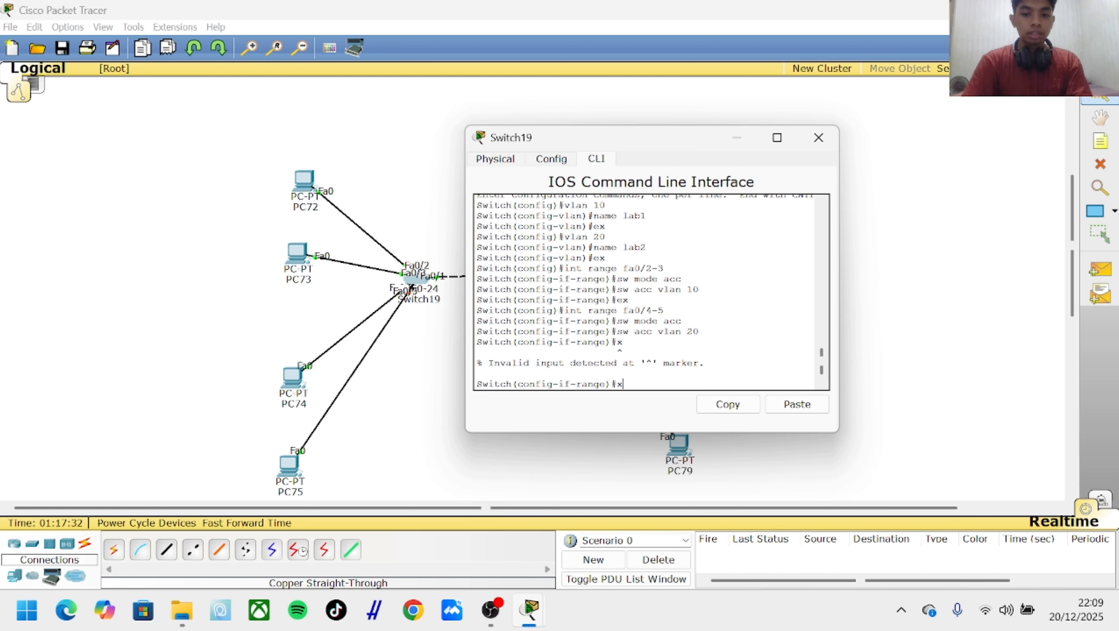
key("BackSpace")
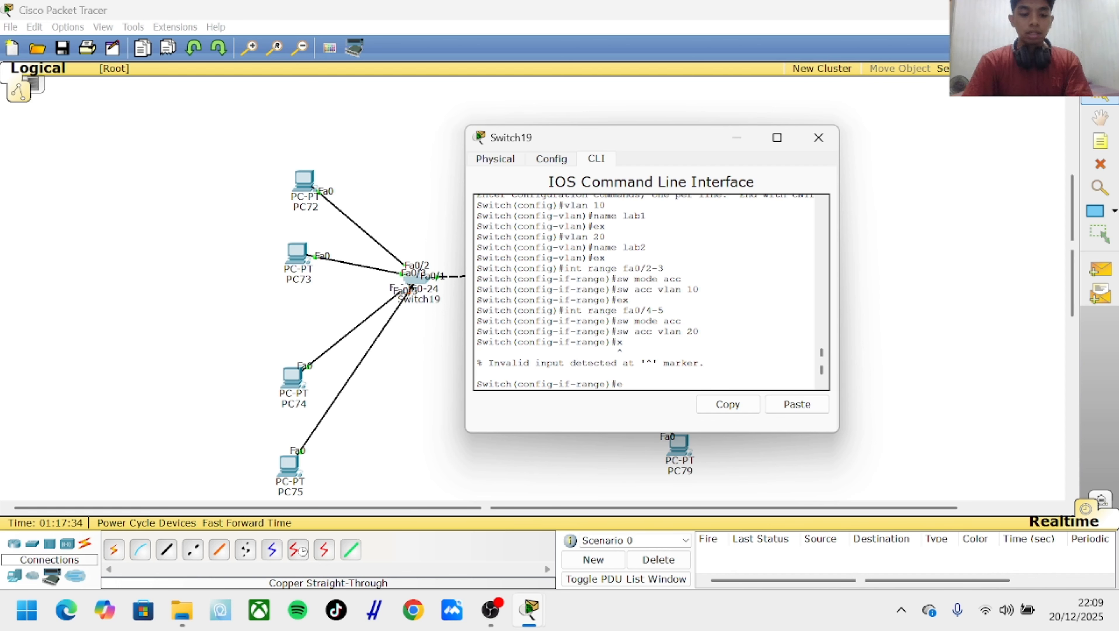
type("ex")
key("Return")
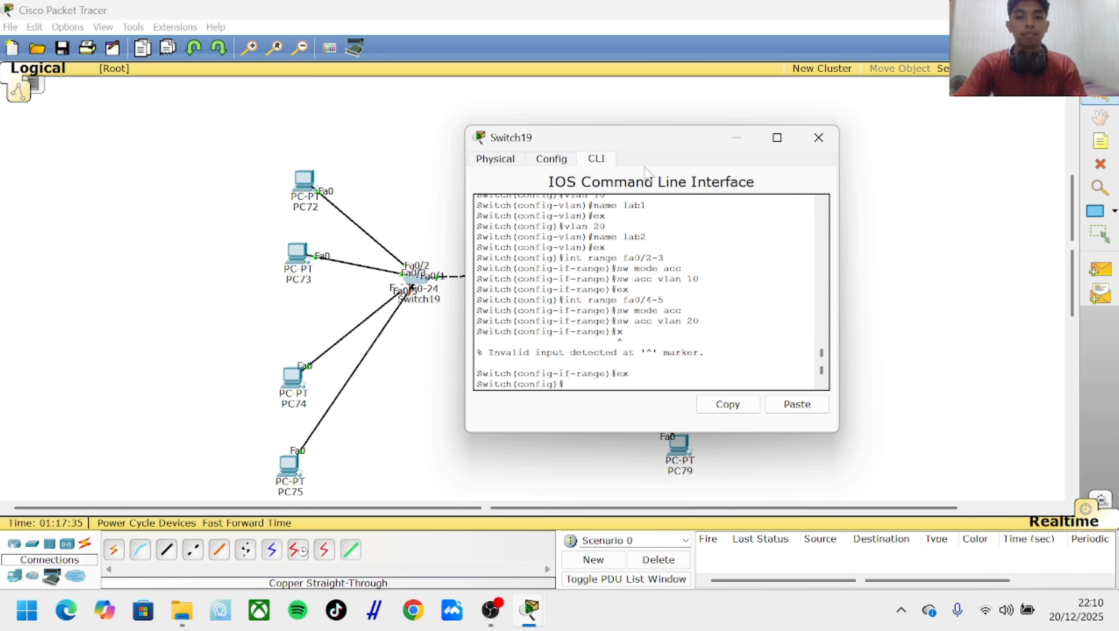
Close Switch19's configuration window and return to the network topology
left_click_drag(619, 141, 392, 147)
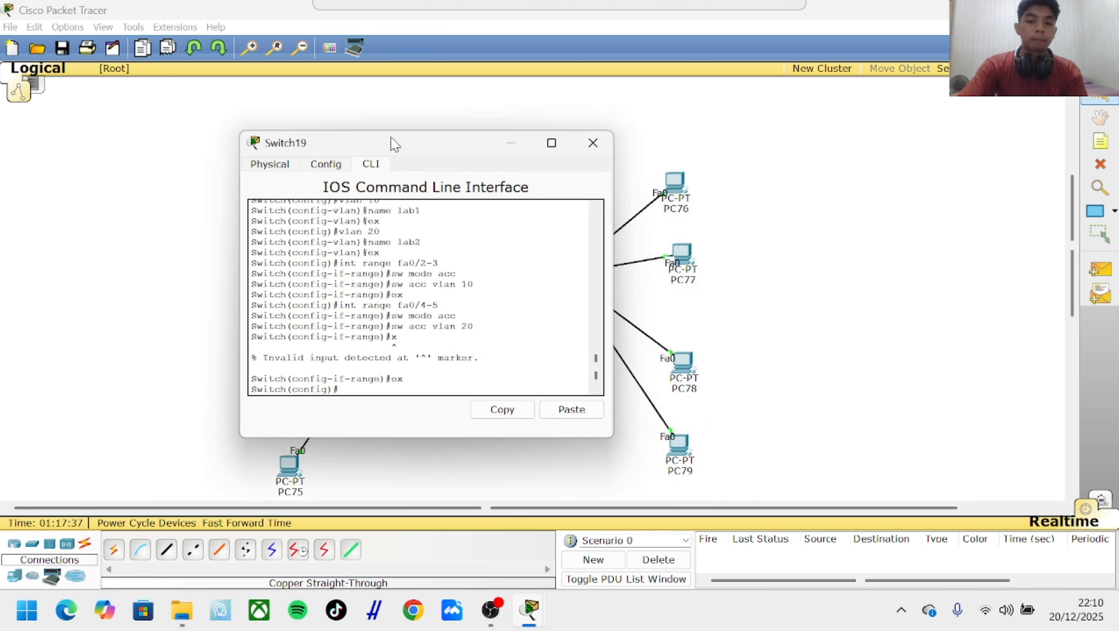
left_click(593, 143)
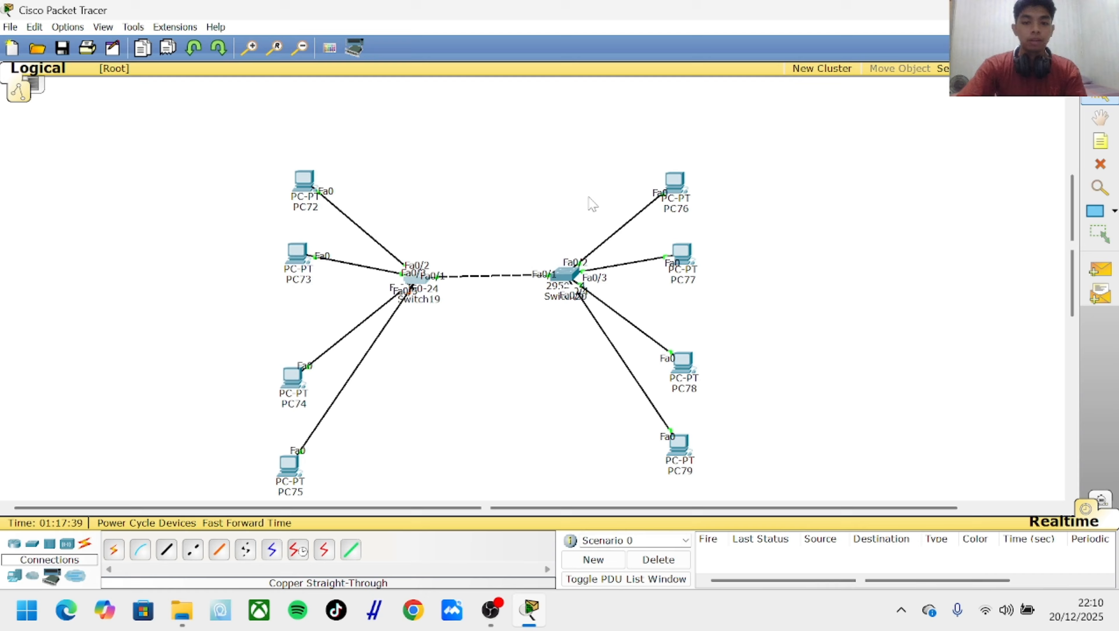
left_click(681, 201)
left_click(726, 170)
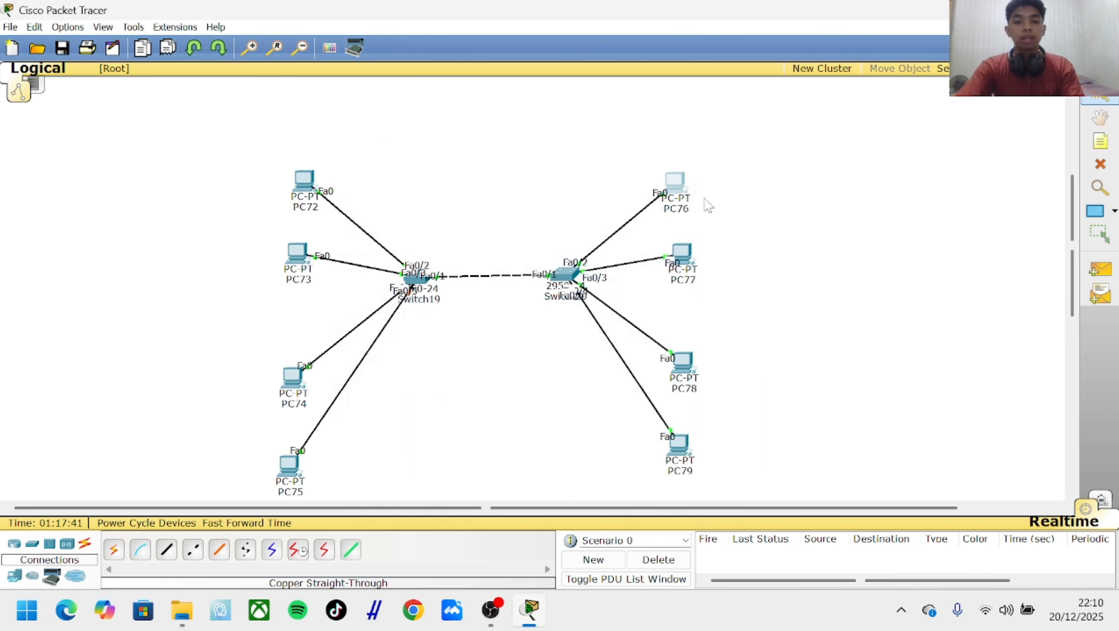
Open Switch20's command line interface at its Switch> prompt and move the window clear of Switch20 and its PCs
left_click(565, 276)
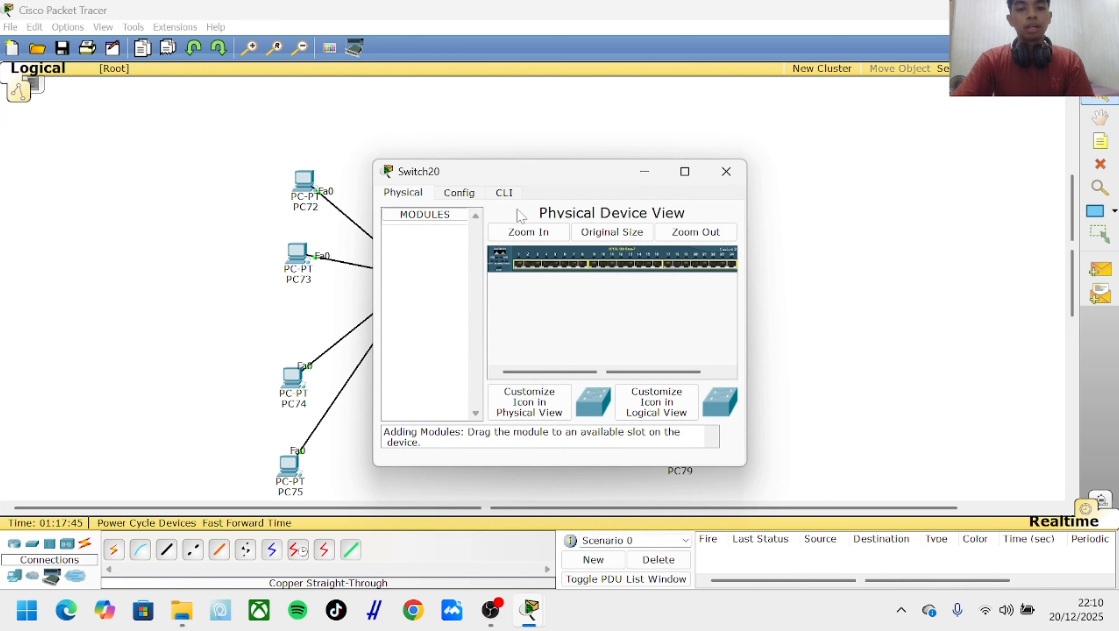
left_click(515, 198)
key("Return")
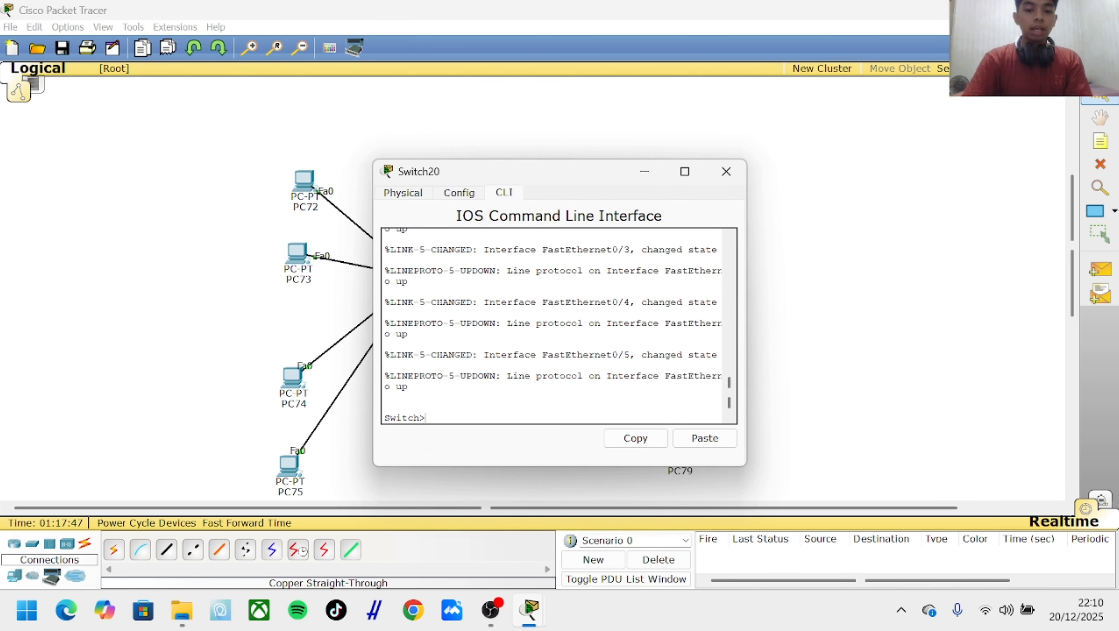
left_click_drag(580, 173, 364, 179)
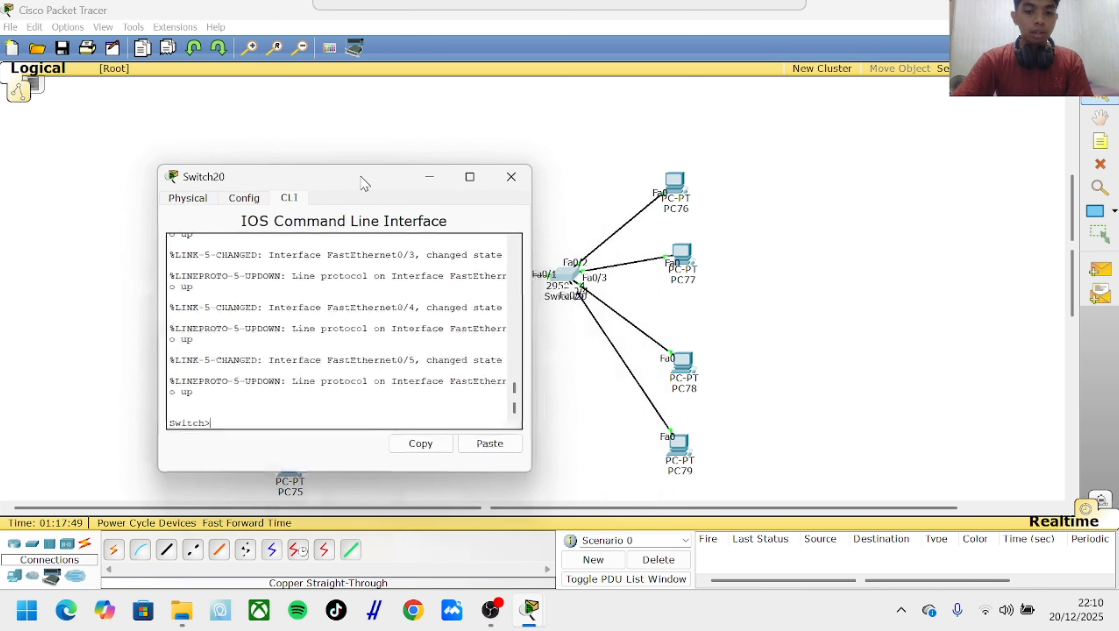
Enter privileged mode on Switch20 with ena and open global configuration with conf ter
type("ena")
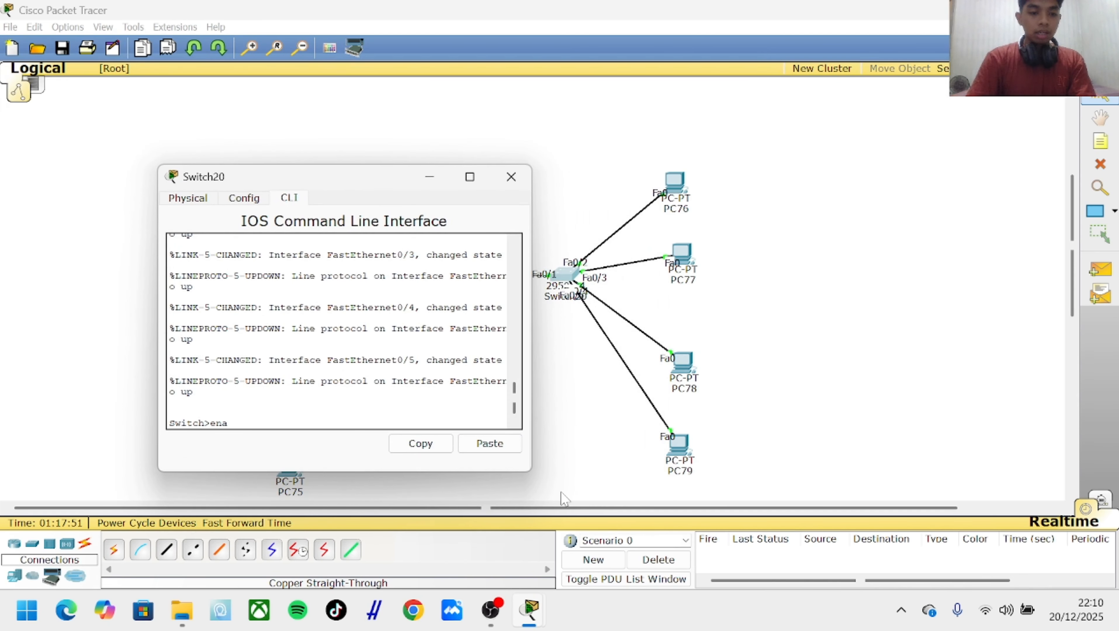
key("Return")
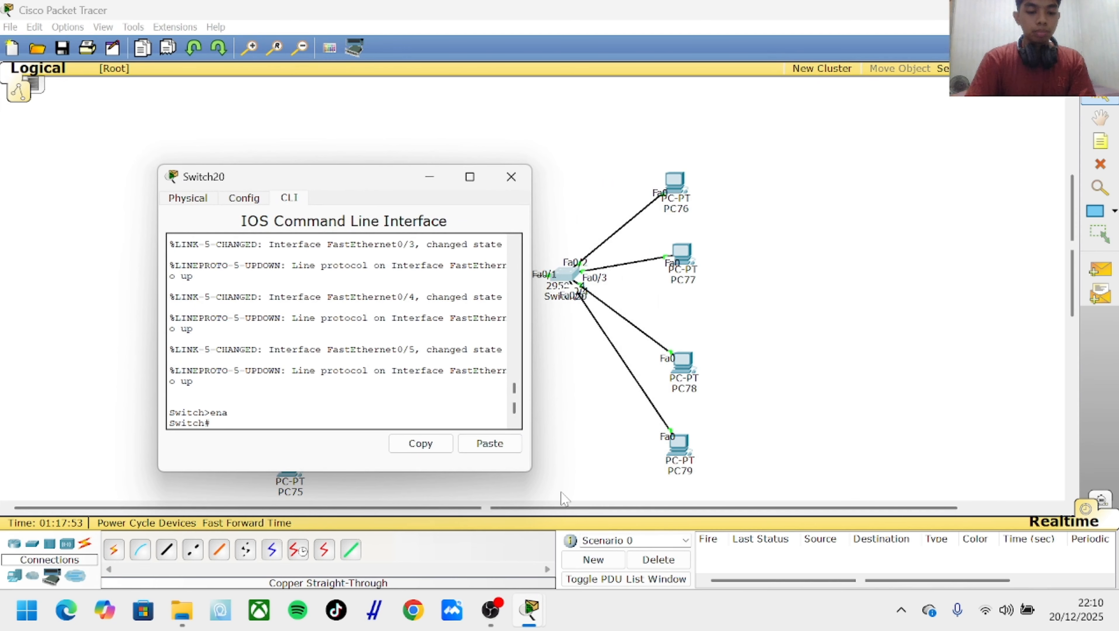
type("conf")
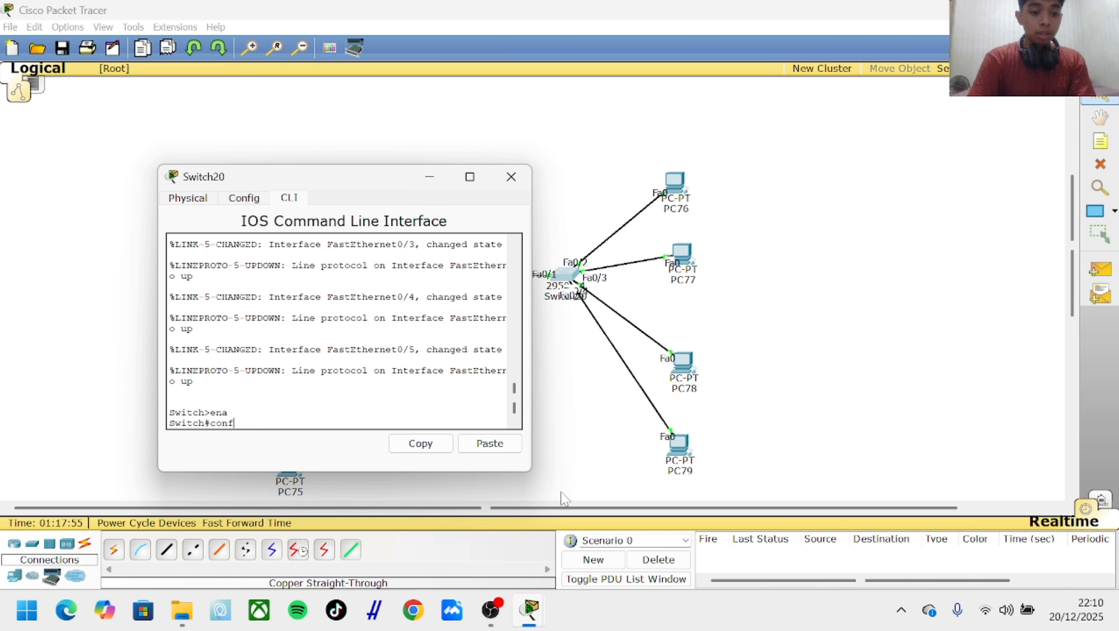
type(" ter")
key("Return")
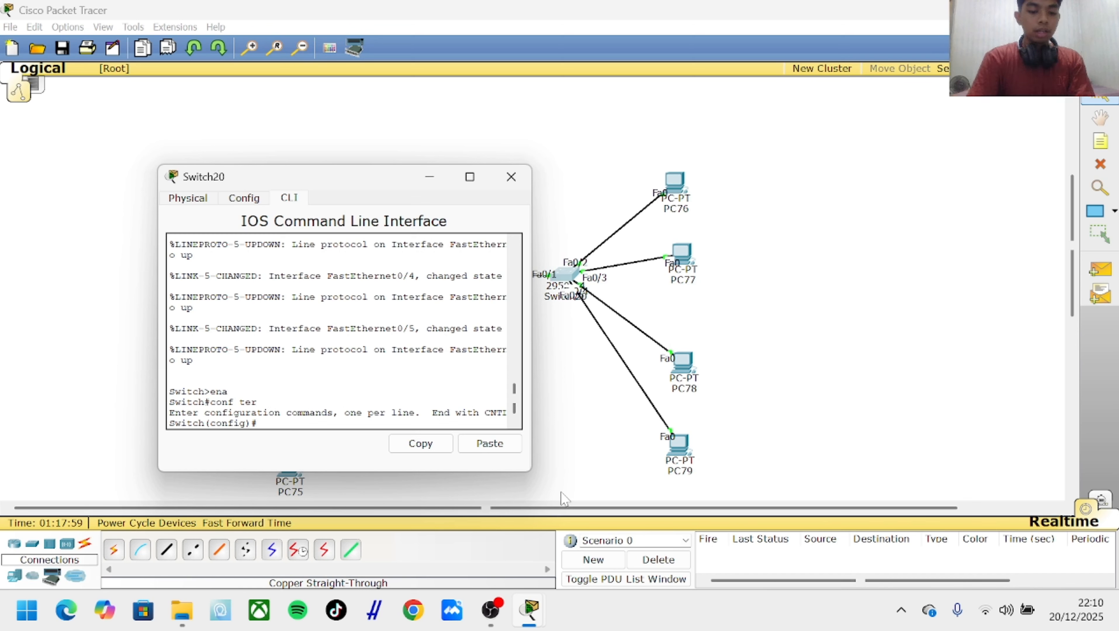
Create VLAN 10 on Switch20, name it lab1 and exit VLAN configuration with ex
type("vlan")
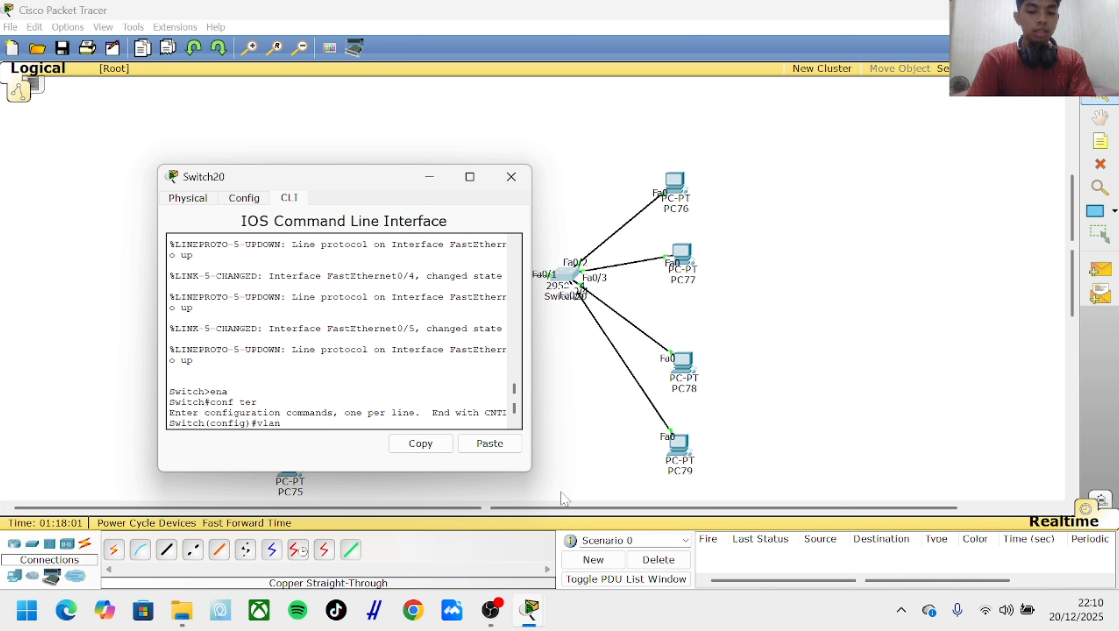
type(" 10")
key("Return")
type("na")
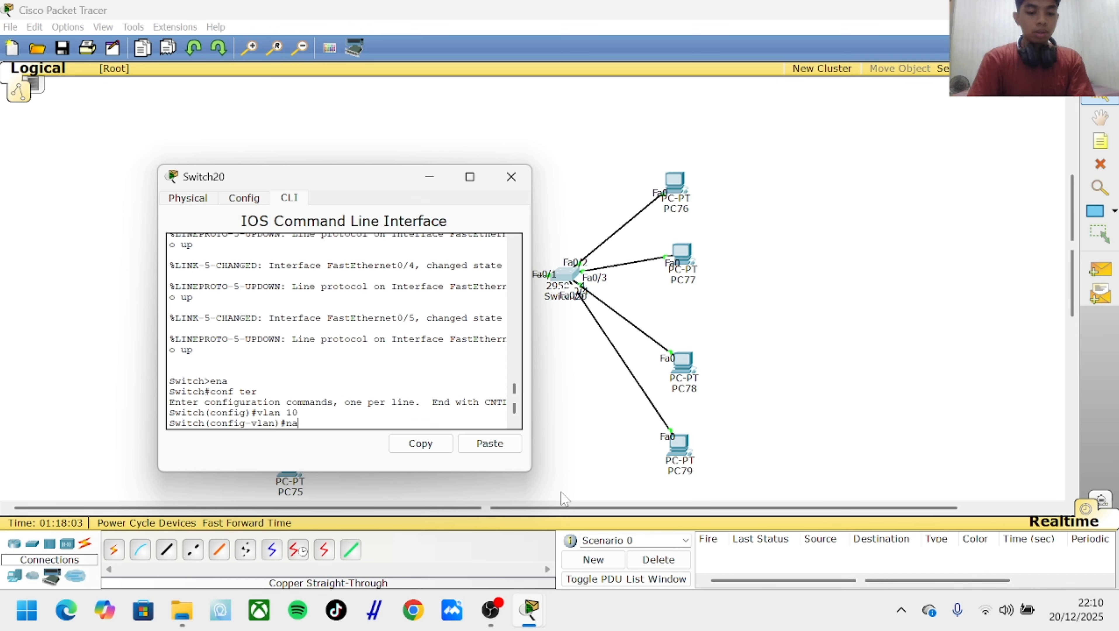
type("me lab")
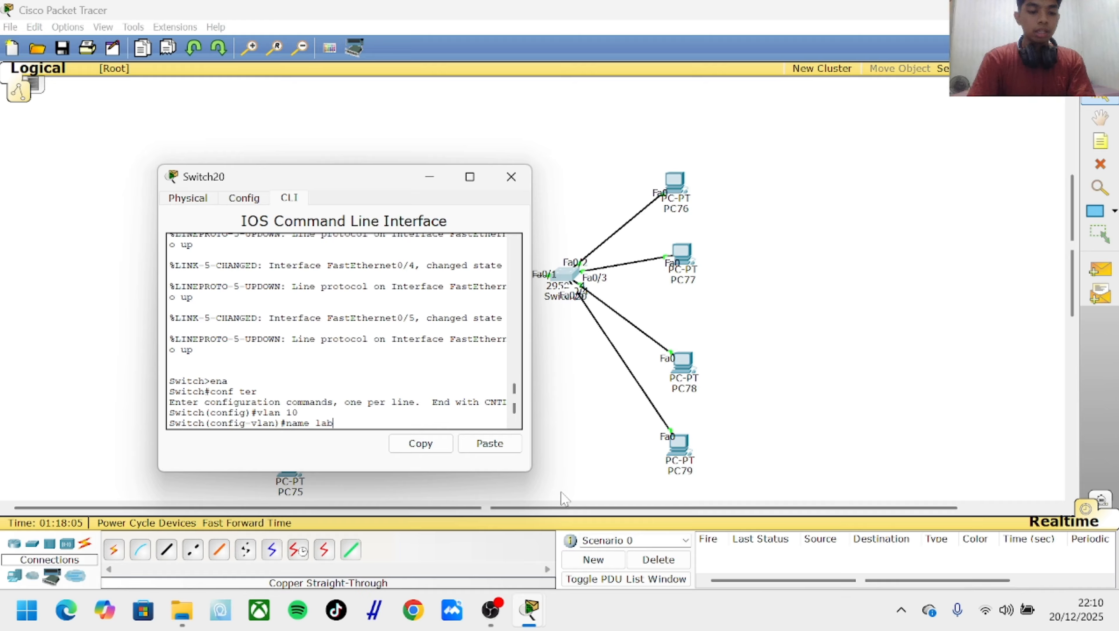
type("1")
key("Return")
type("e")
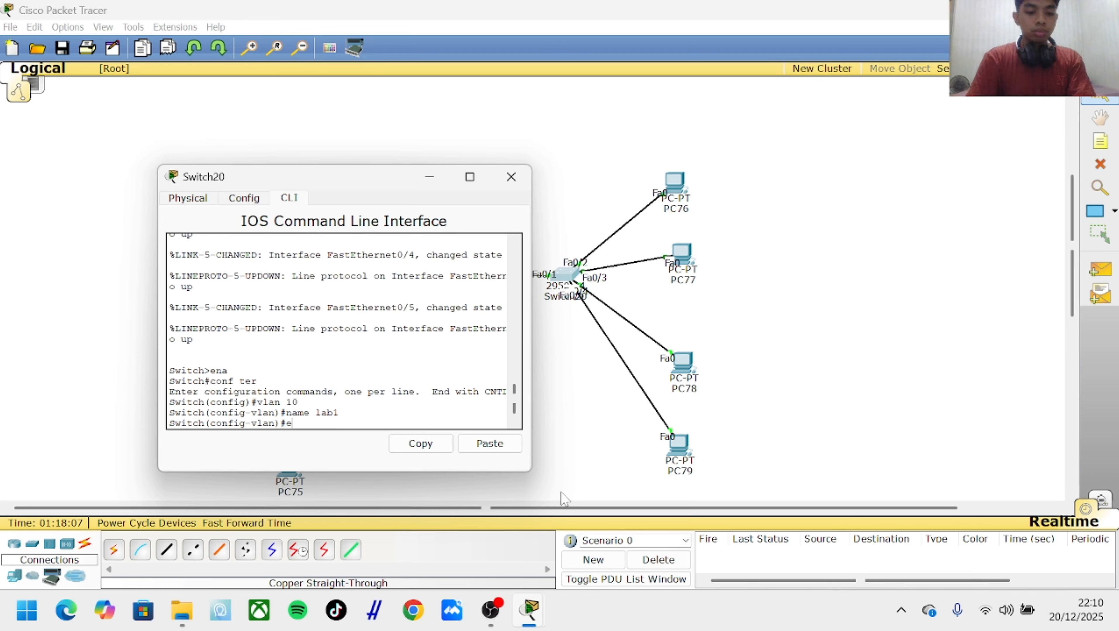
type("x")
key("Return")
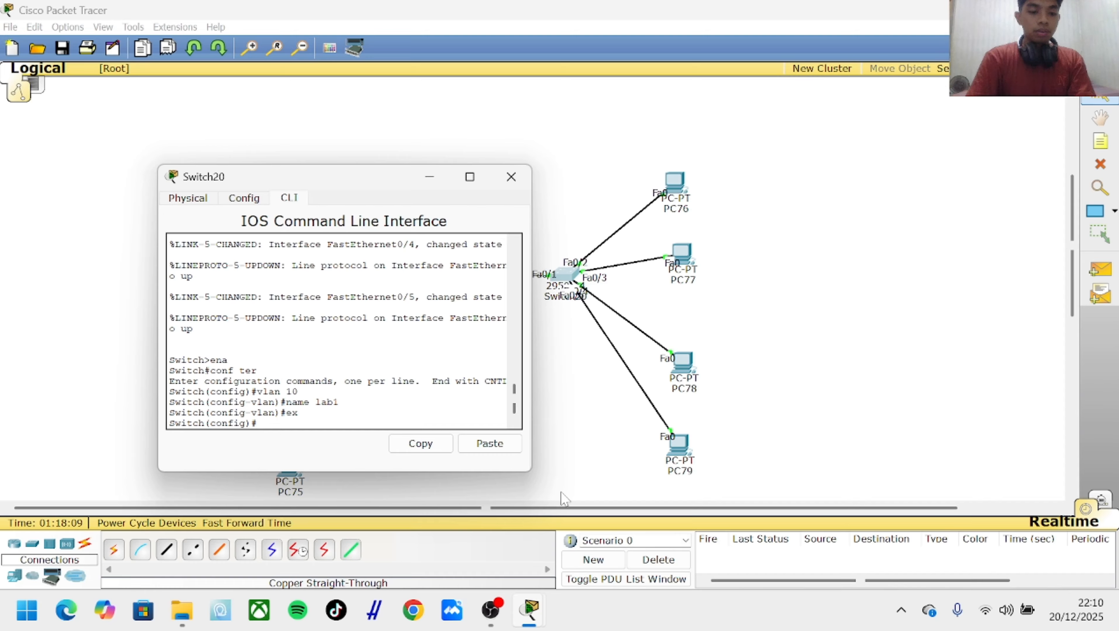
Create VLAN 20 on Switch20 and name it lab2
type("vlan 20")
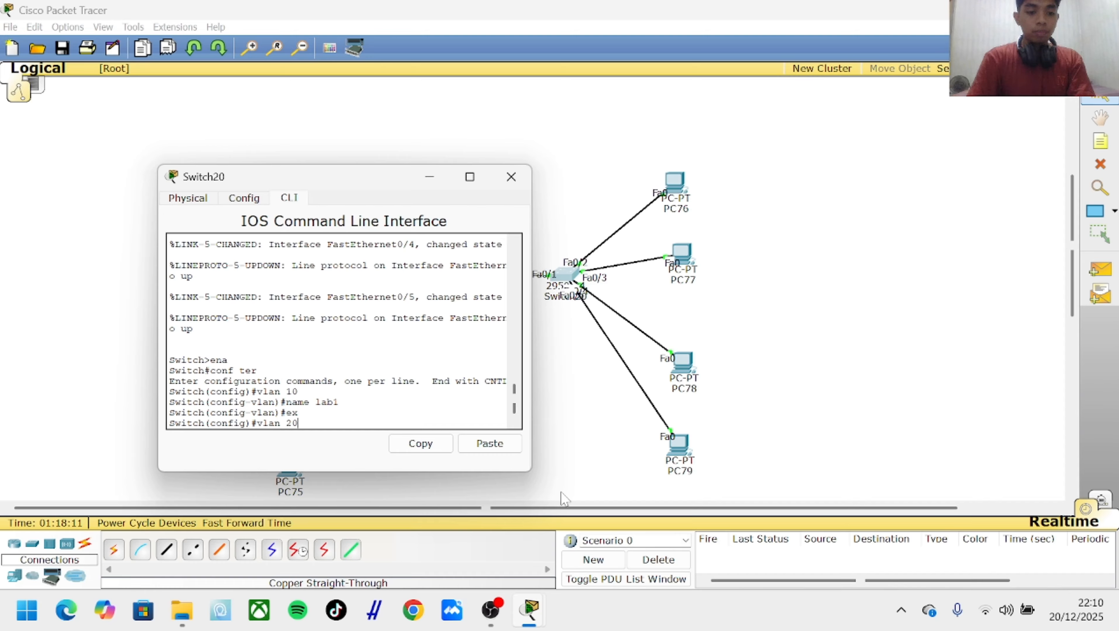
key("Return")
type("name")
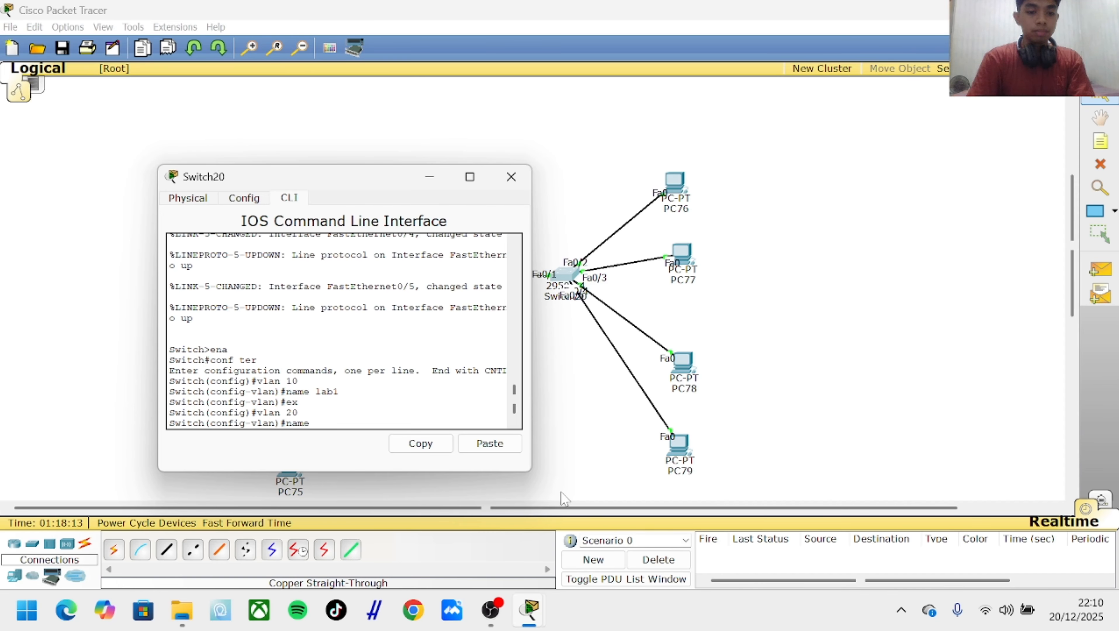
type(" lab2")
key("Return")
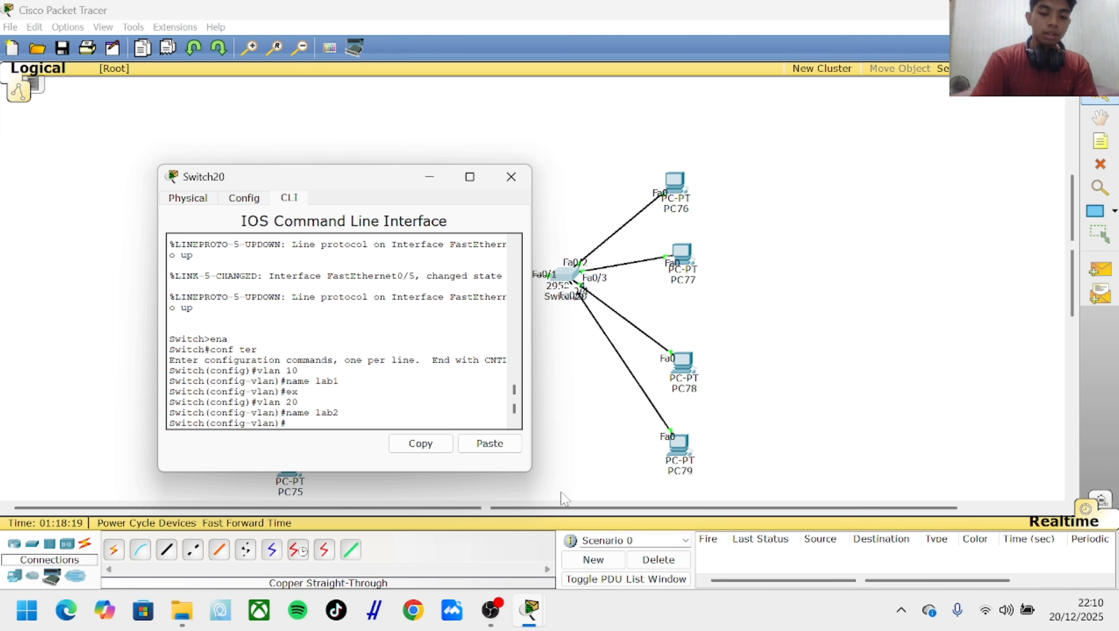
Enter configuration of Switch20's interface range fa0/2-3 and set those ports to access mode with sw mode acc
type("int r")
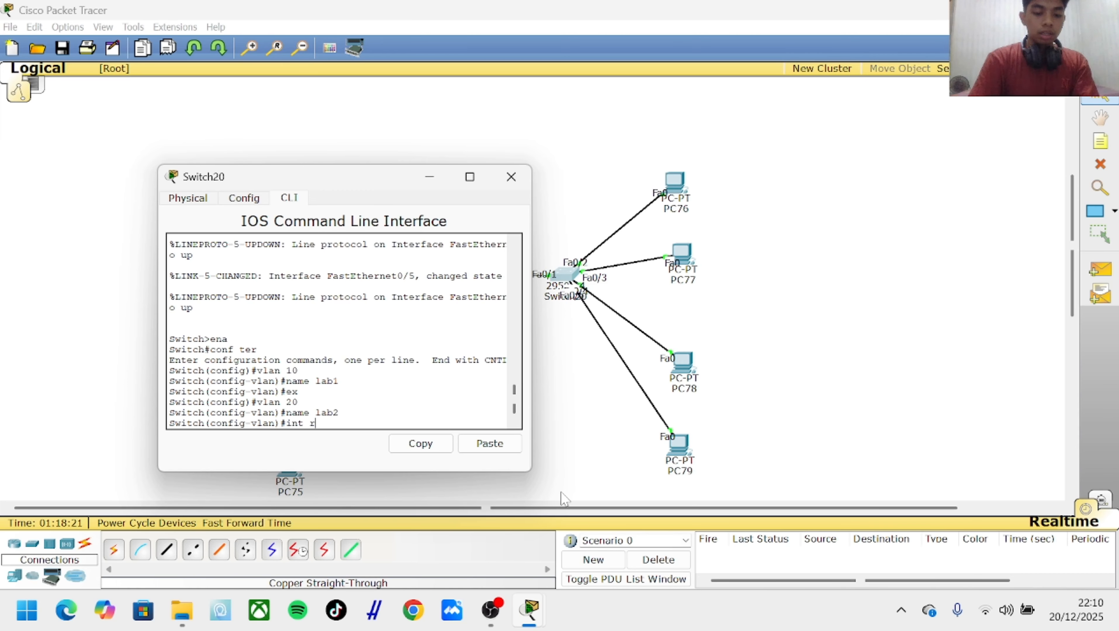
type("ange fa0/")
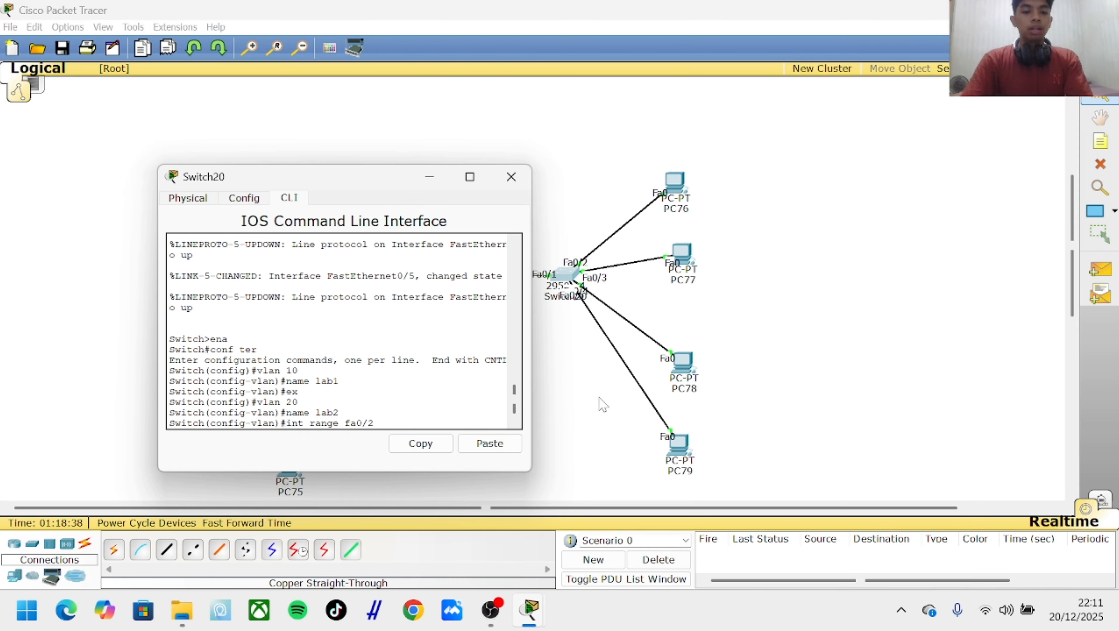
type("2-")
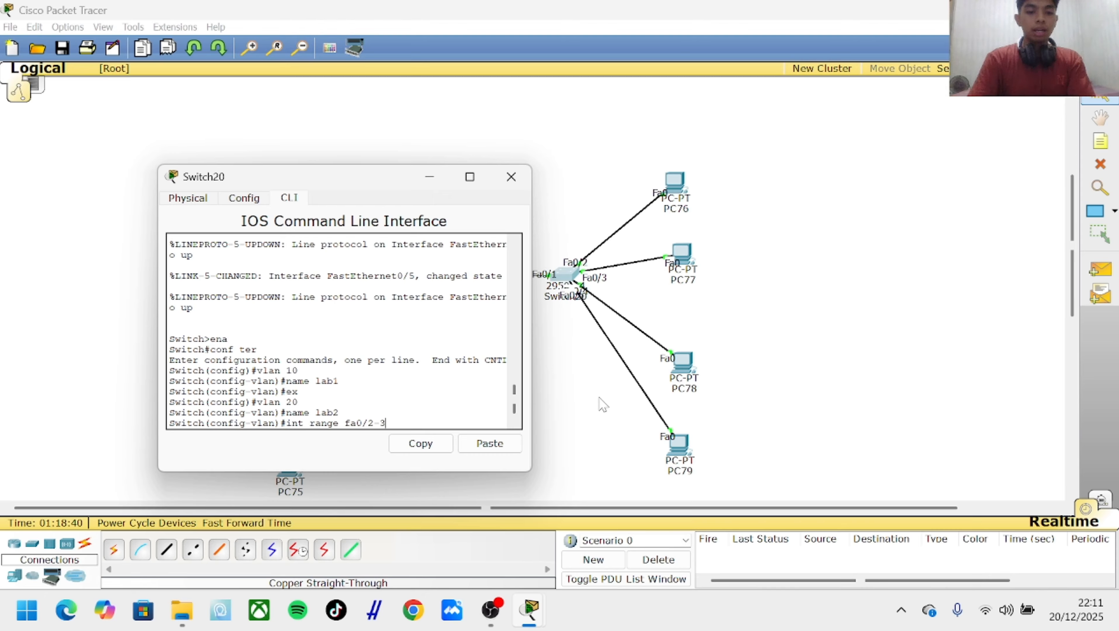
type("3")
key("Return")
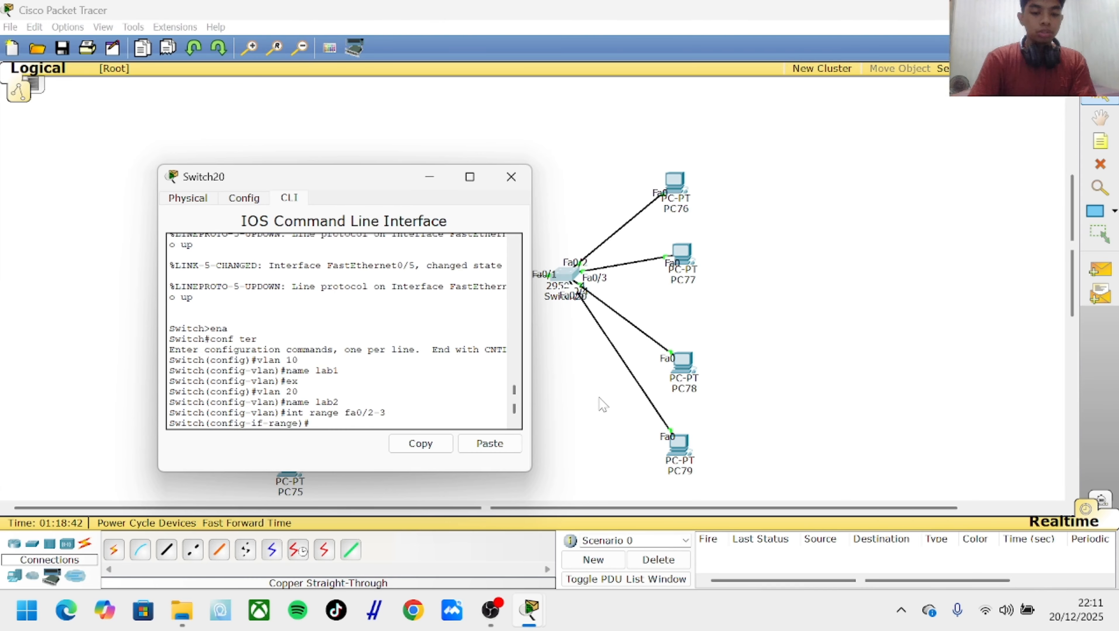
type("sw mod")
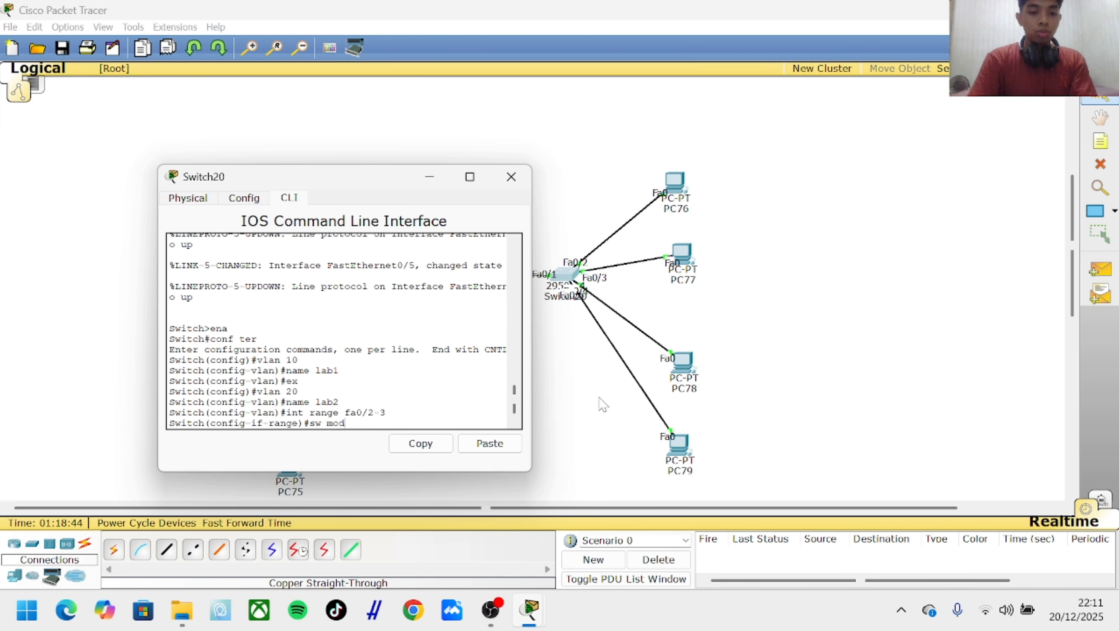
type("e acc")
key("Return")
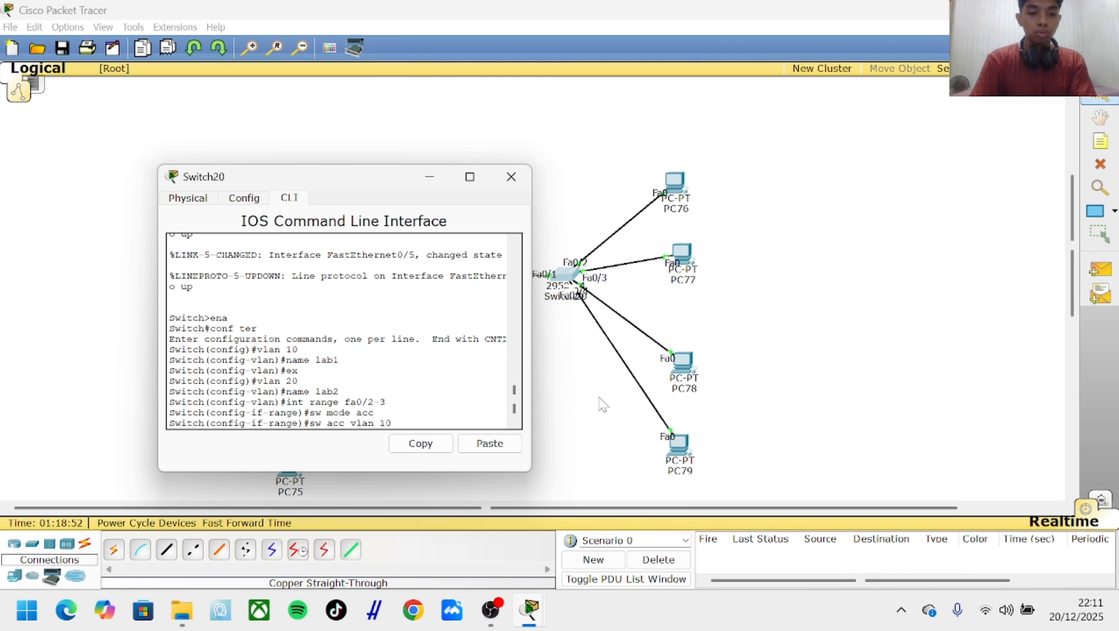
Assign Switch20's ports fa0/2-3 to access VLAN 10 with sw acc vlan 10 and exit interface range configuration
key("Return")
type("ex")
key("Return")
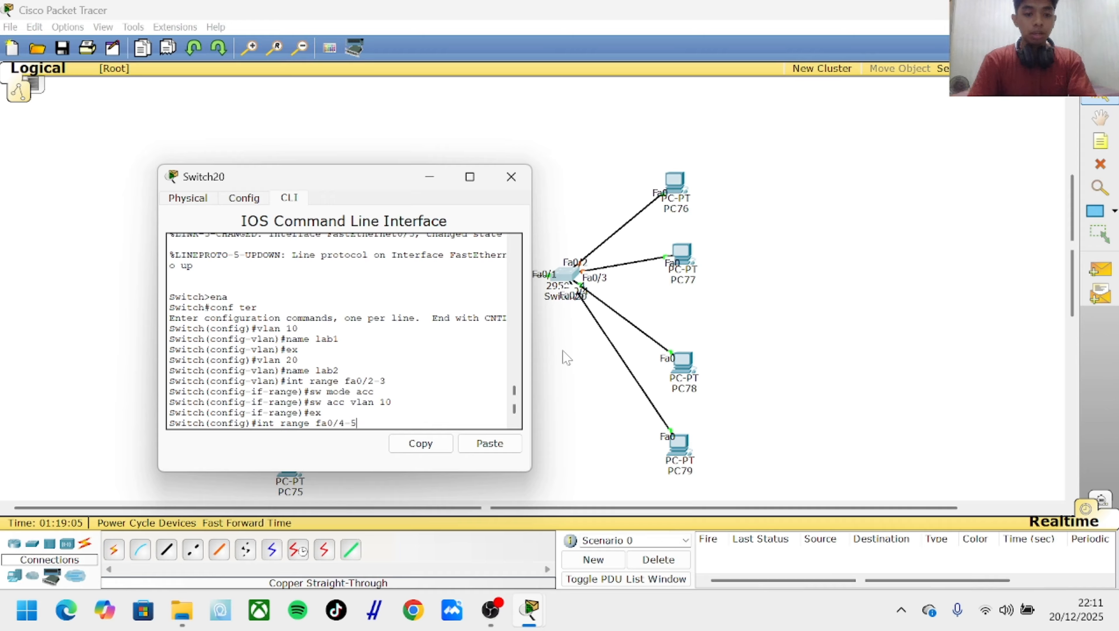
Enter configuration of Switch20's interface range fa0/4-5 and set those ports to access mode with sw mode acc
key("Return")
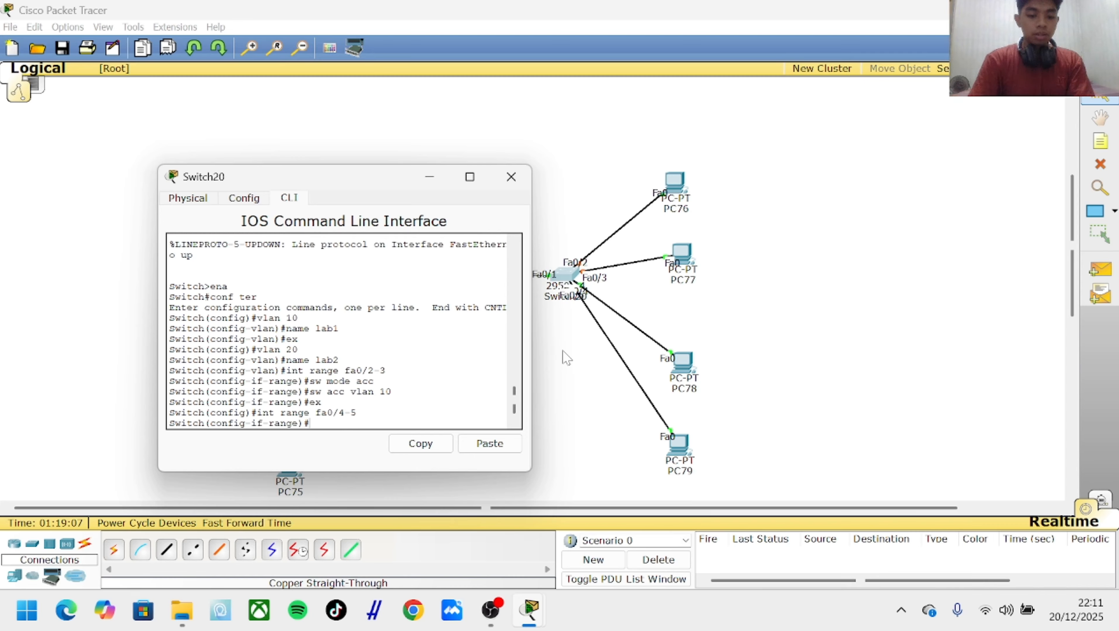
type("sw mo")
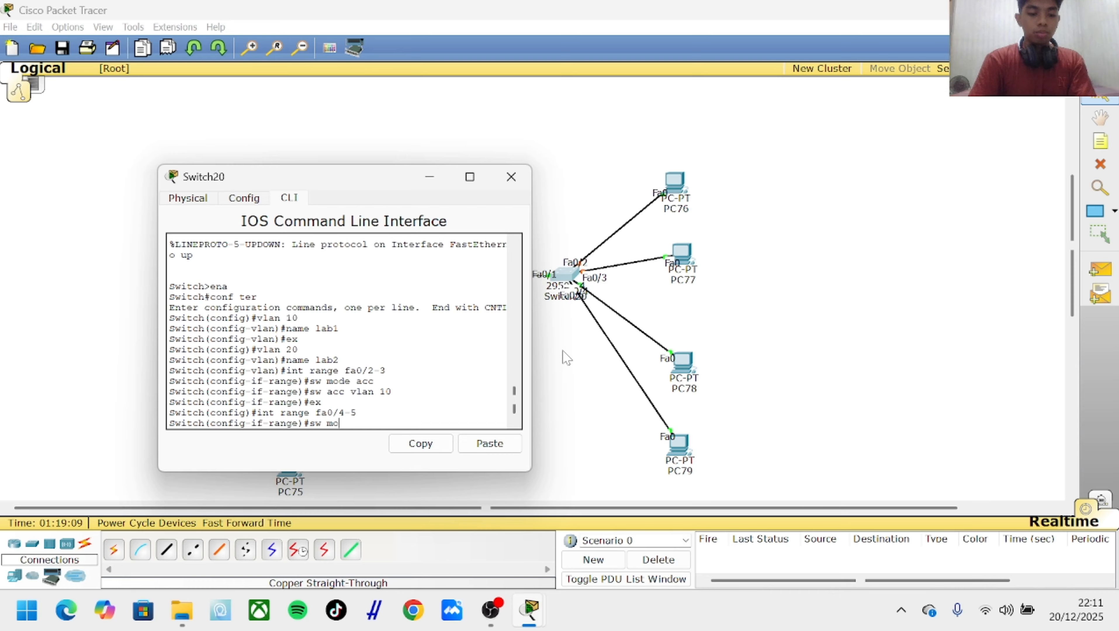
type("de acc")
key("Return")
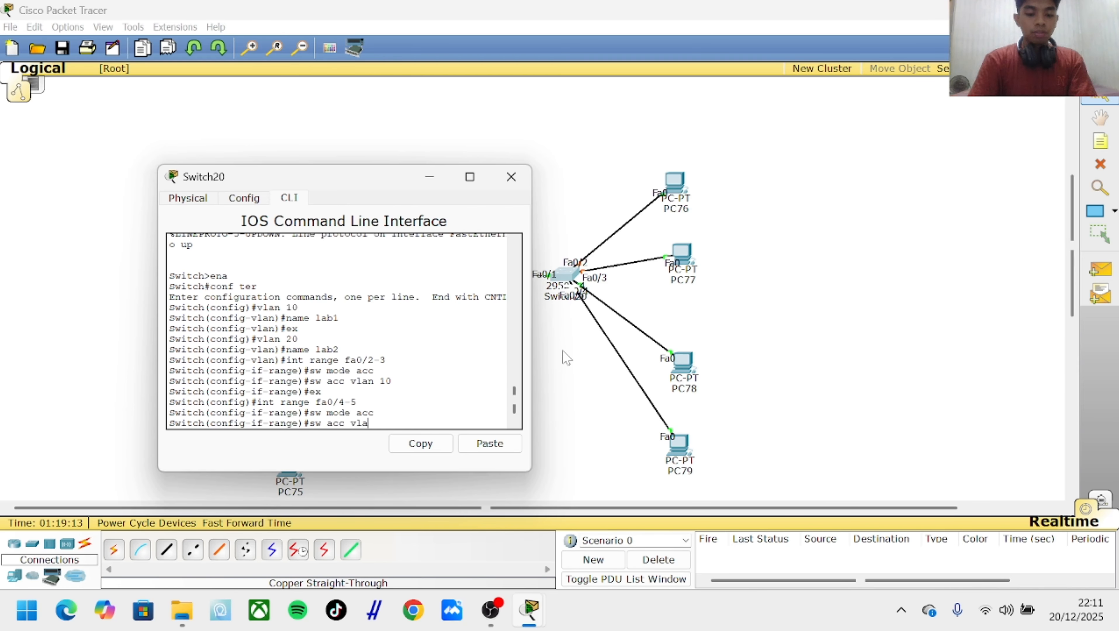
Assign Switch20's ports fa0/4-5 to access VLAN 20, exit interface range configuration and close the Switch20 window
type("sw acc vlan 20")
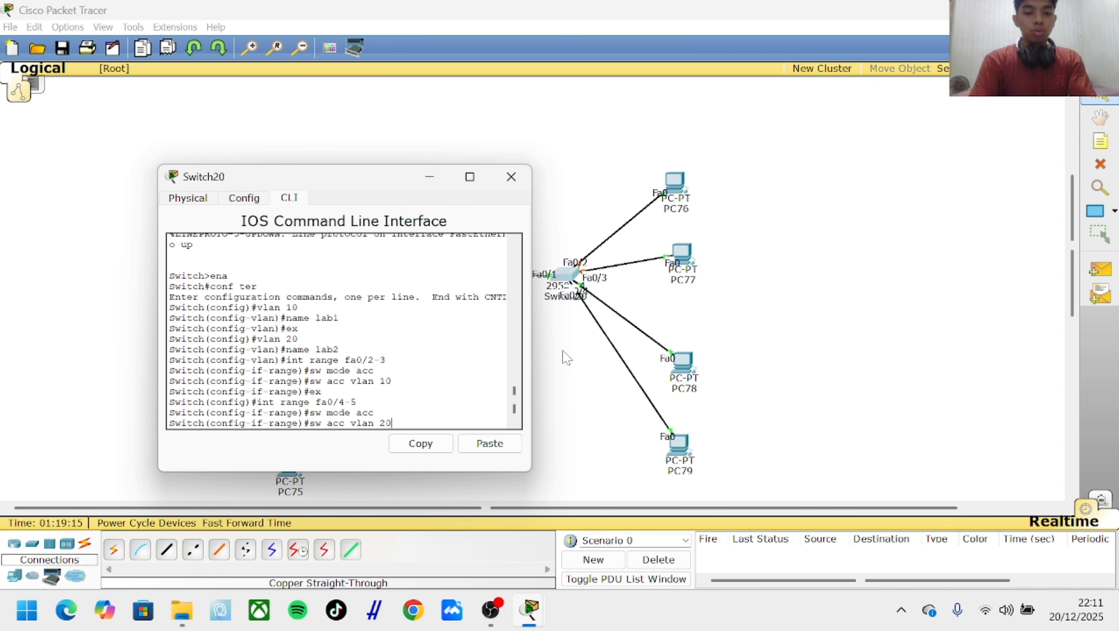
key("Return")
type("ex")
key("Return")
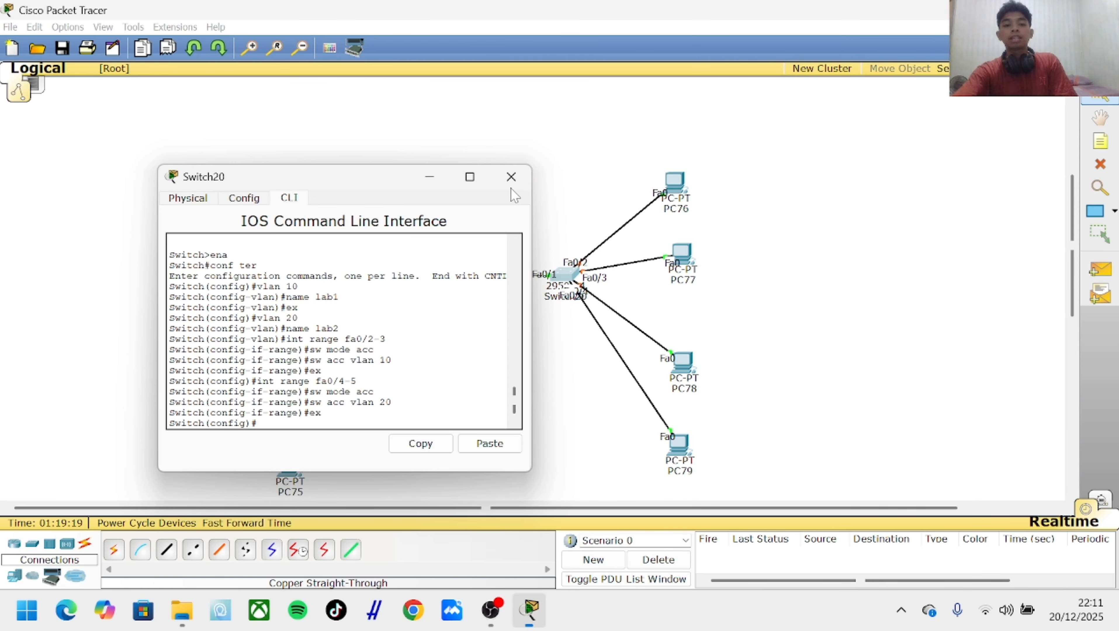
left_click(512, 178)
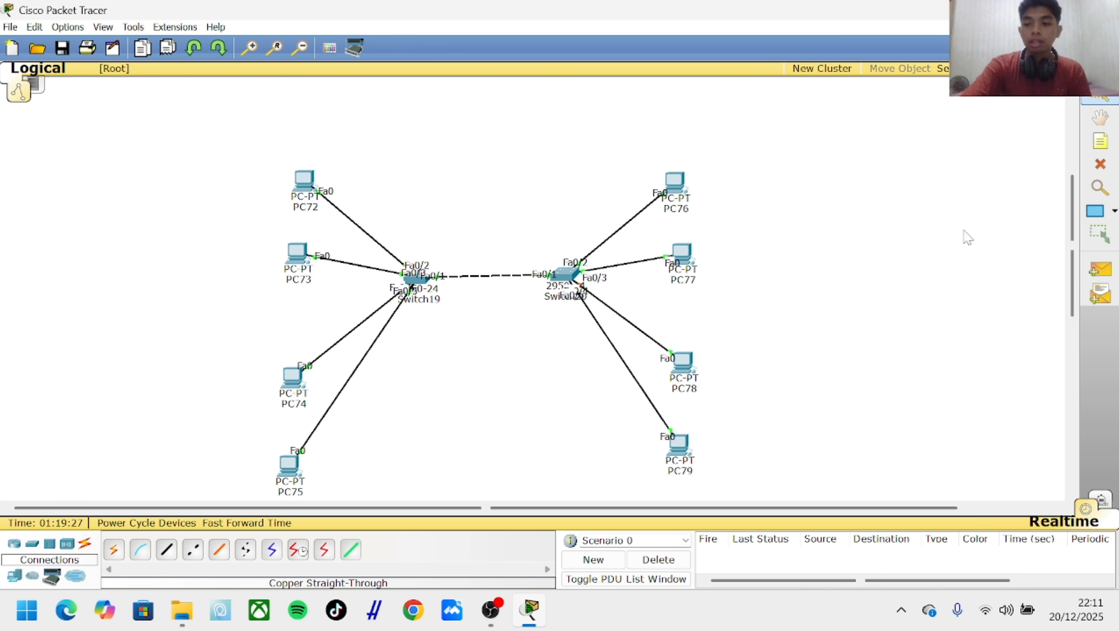
Test connectivity within VLAN 10 on each switch by sending simple PDUs from PC72 to PC73 and from PC76 to PC77
left_click(1098, 270)
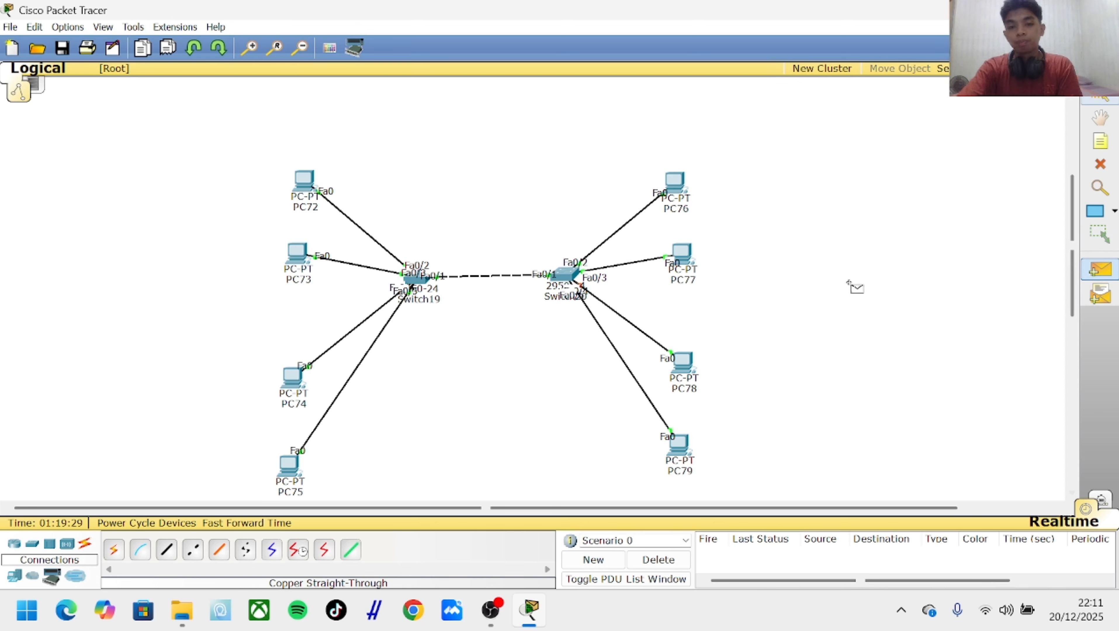
left_click(302, 181)
left_click(296, 253)
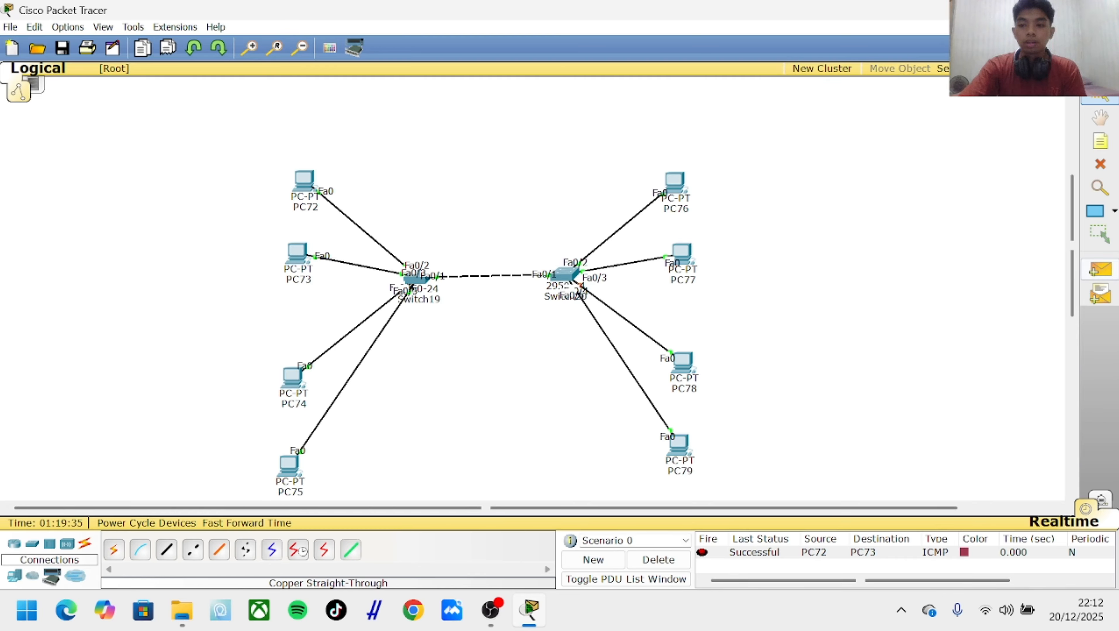
left_click(1100, 271)
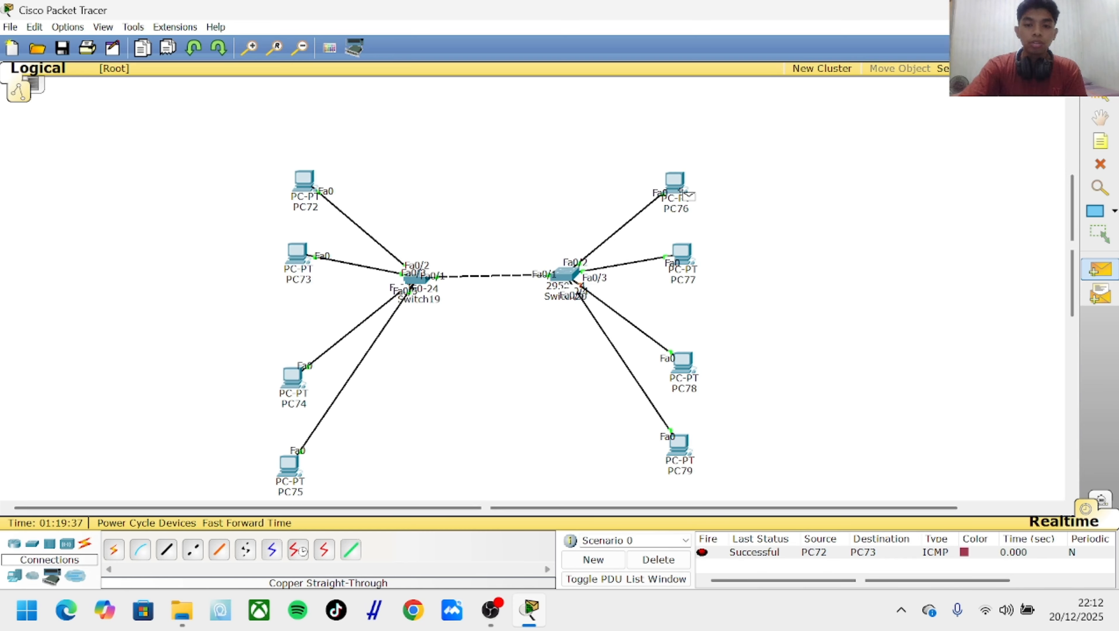
left_click(686, 193)
left_click(683, 254)
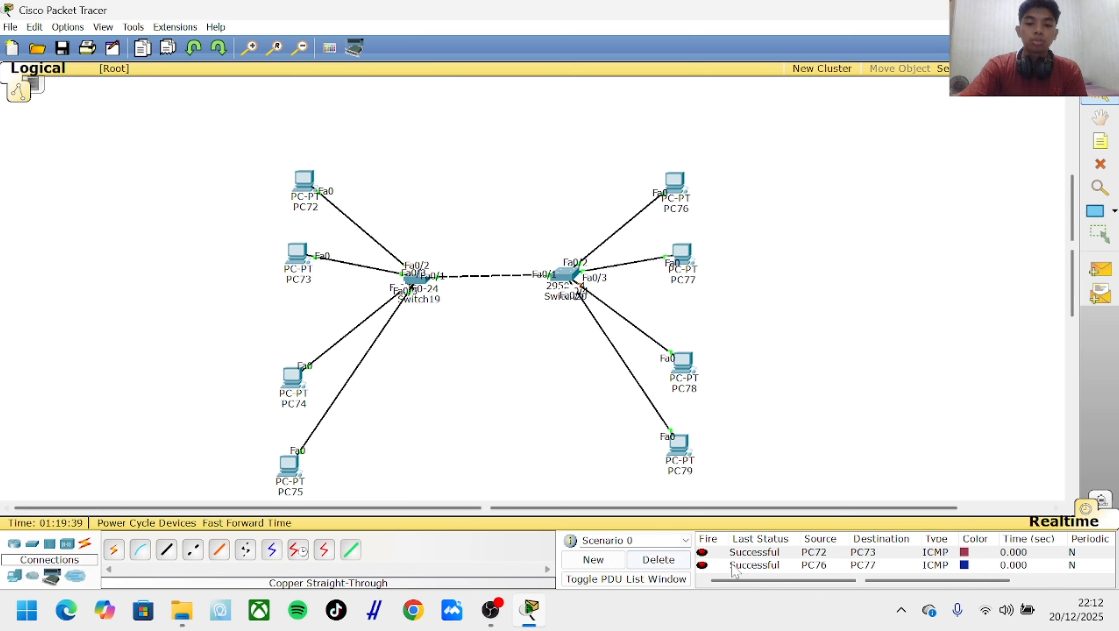
Delete the current PDU scenario and test VLAN 20 by sending a simple PDU from PC74 to PC75
left_click(658, 560)
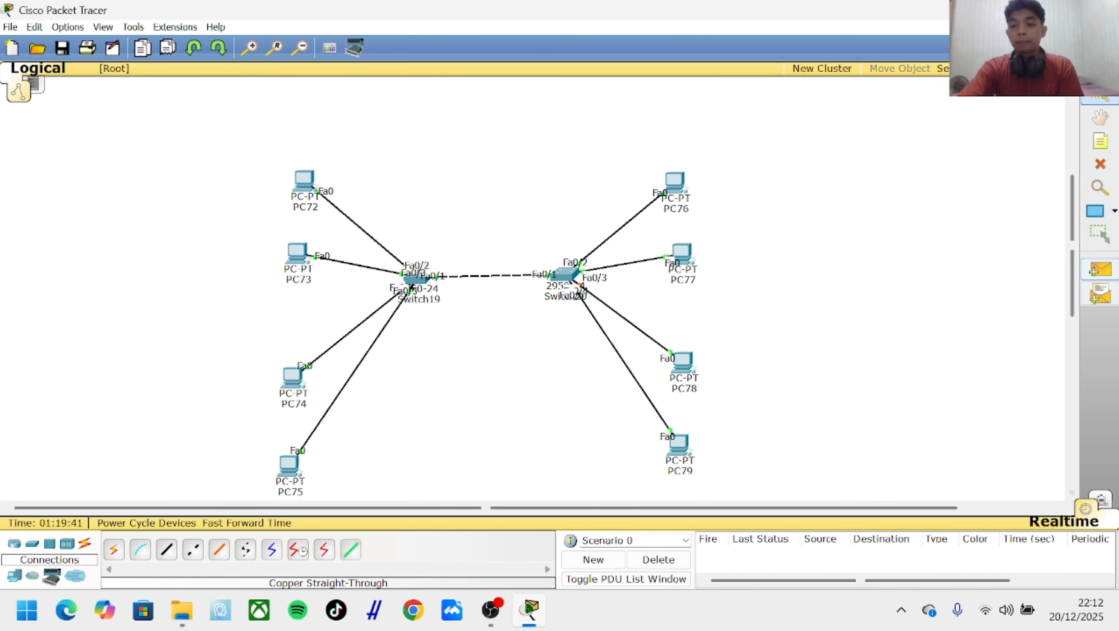
left_click(1100, 271)
left_click(293, 378)
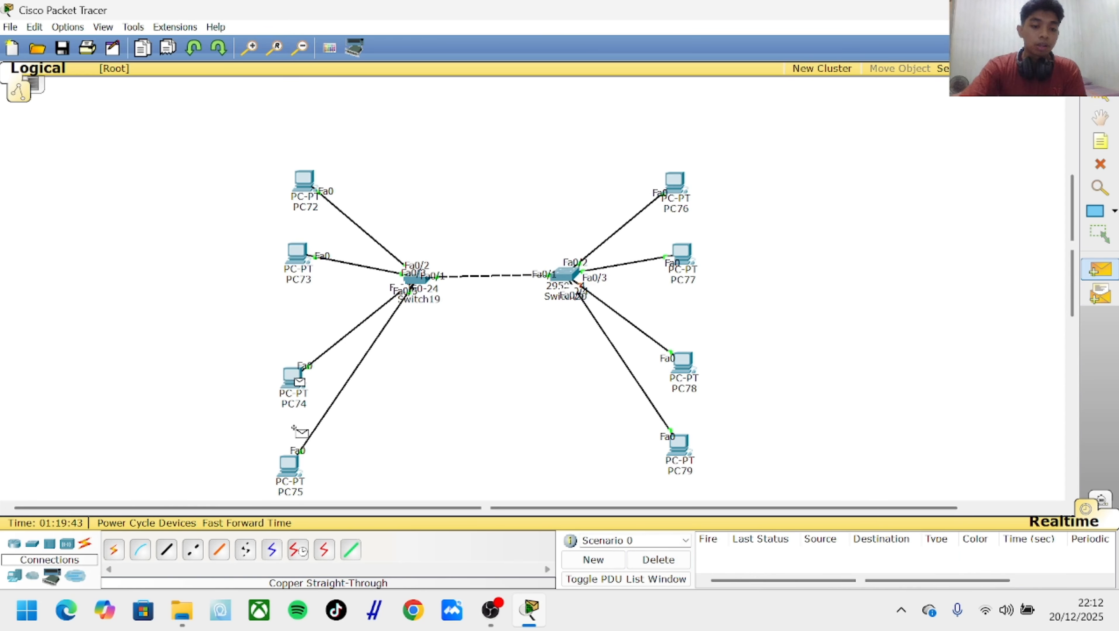
left_click(291, 464)
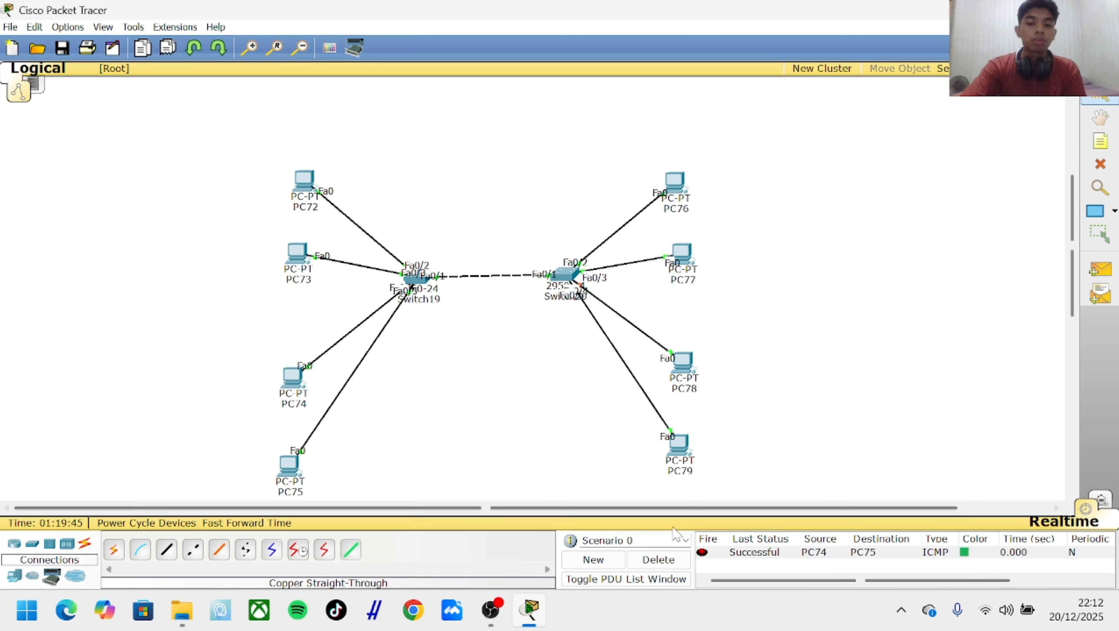
Delete the PDU scenario again and test the link between the switches with a simple PDU from PC72 to PC76
left_click(658, 559)
left_click(1101, 271)
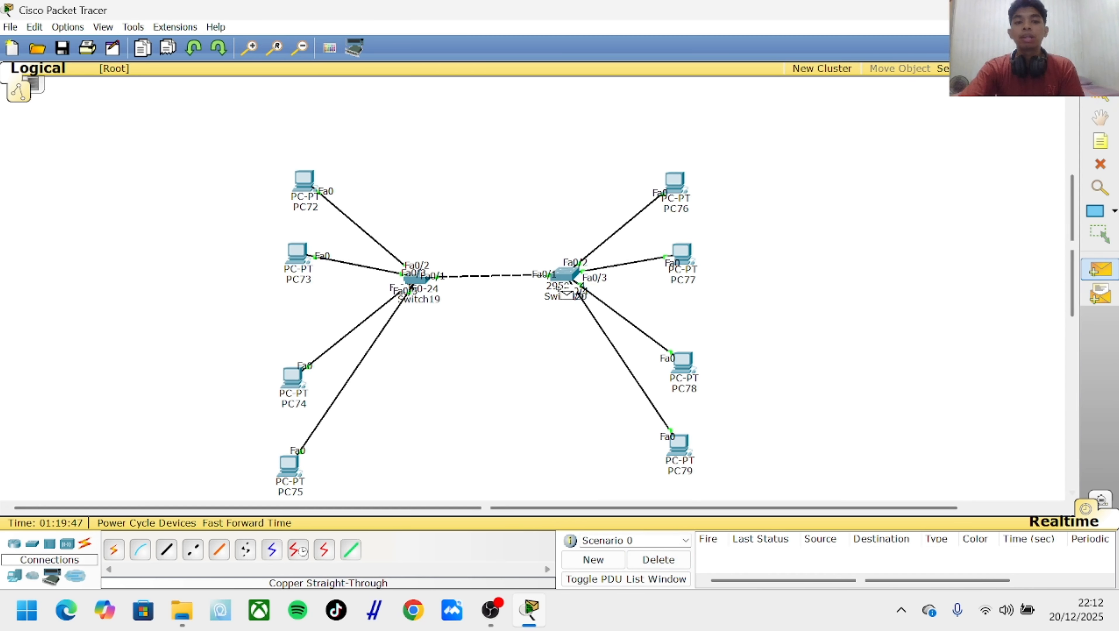
left_click(305, 184)
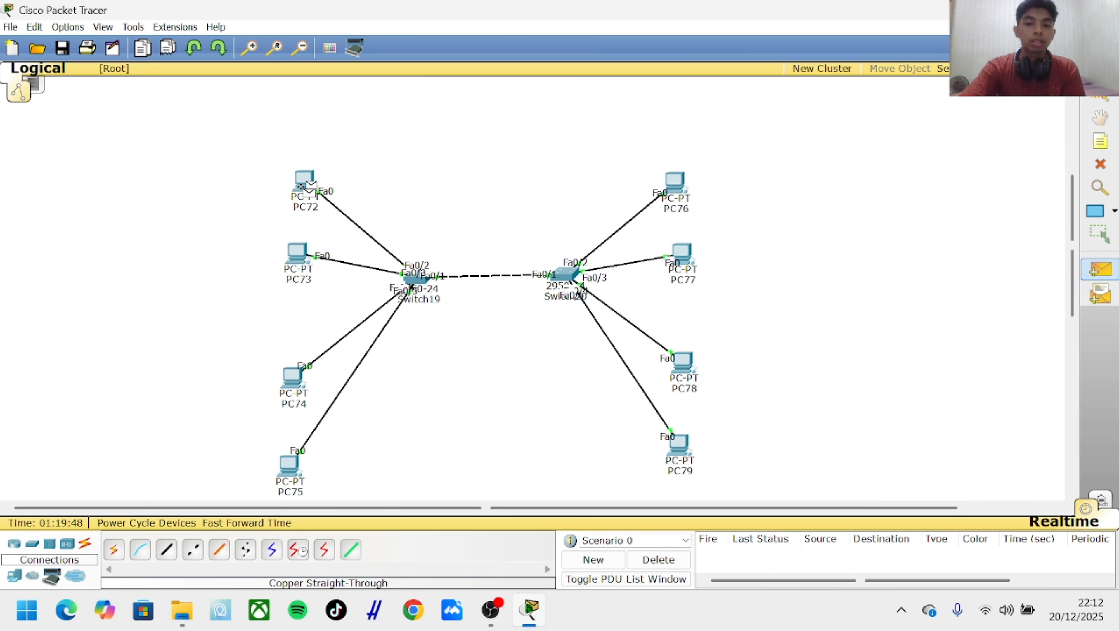
left_click(677, 185)
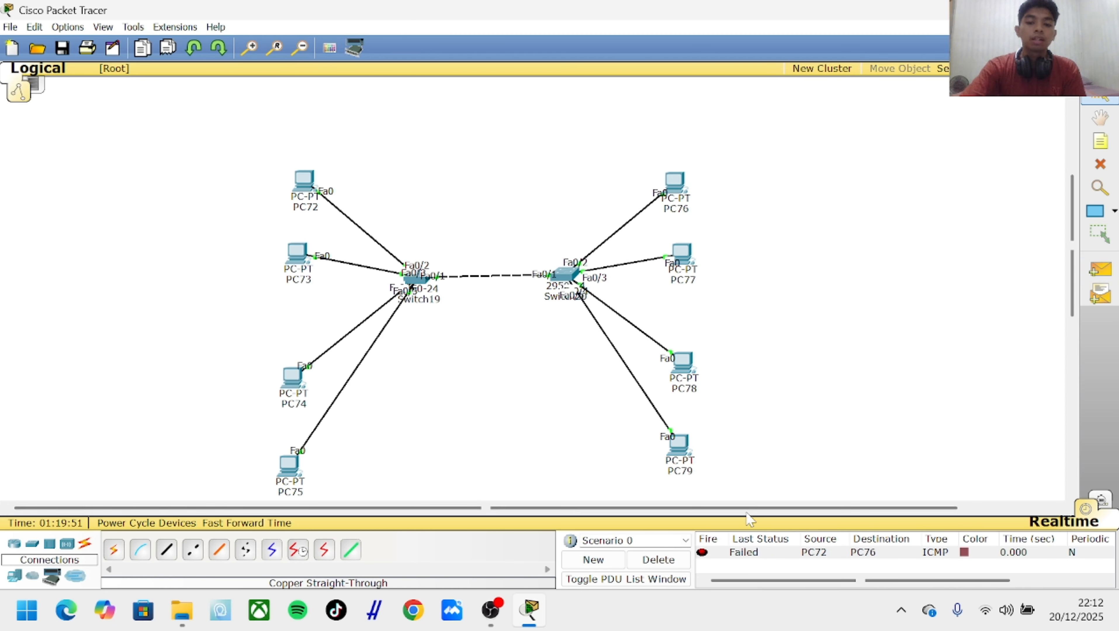
Delete the PDU scenario, set Switch19's port fa0/1 to trunk mode, exit interface configuration and close the Switch19 window
left_click(658, 560)
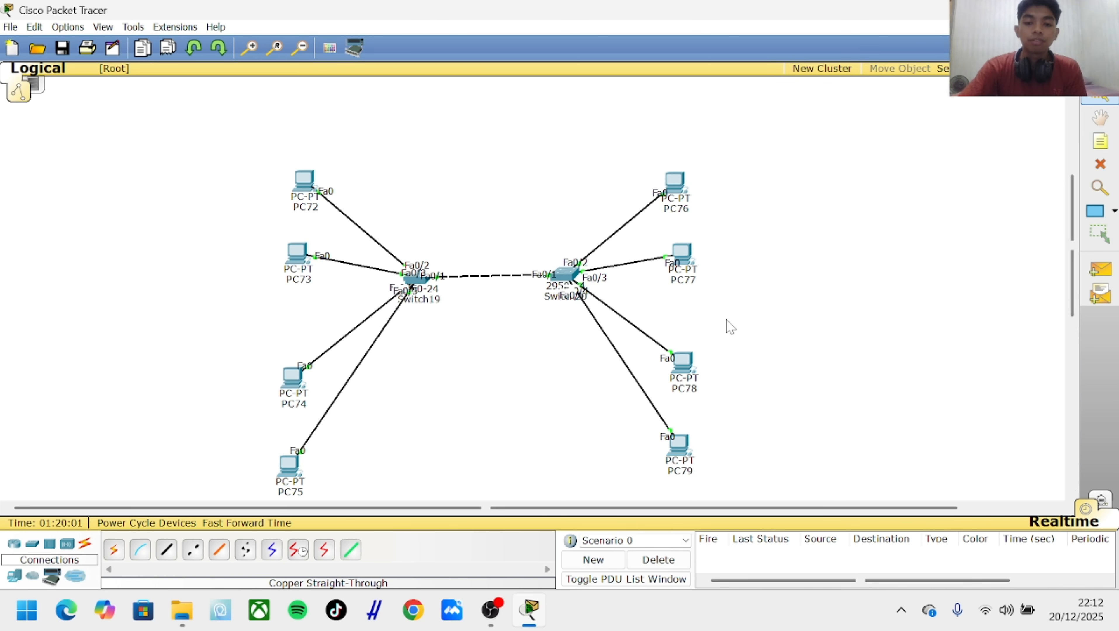
left_click(416, 278)
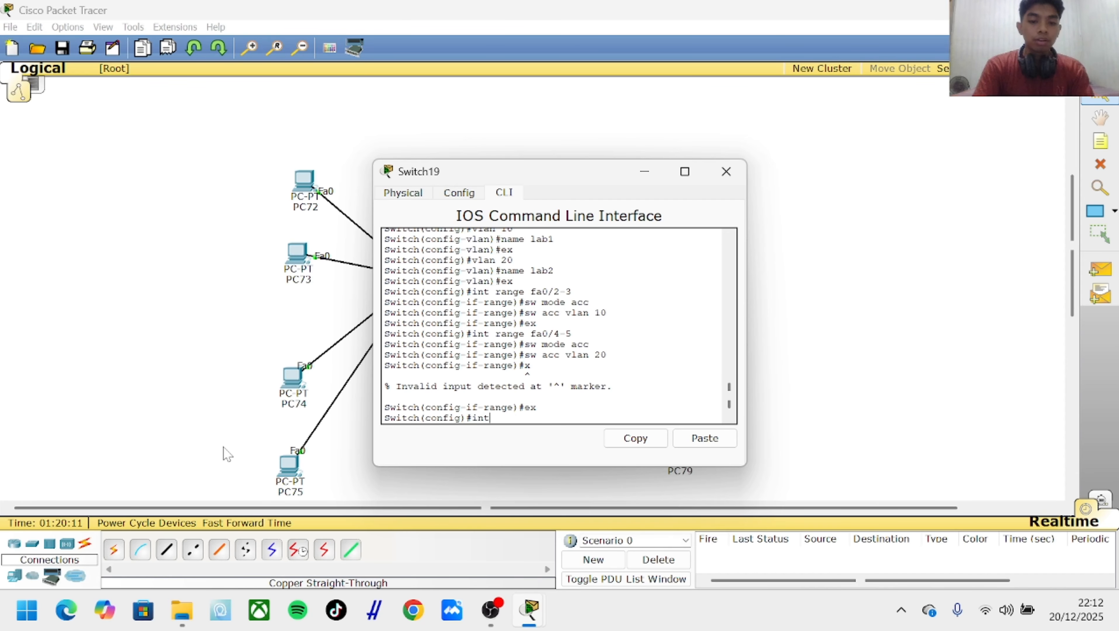
left_click_drag(580, 177, 227, 174)
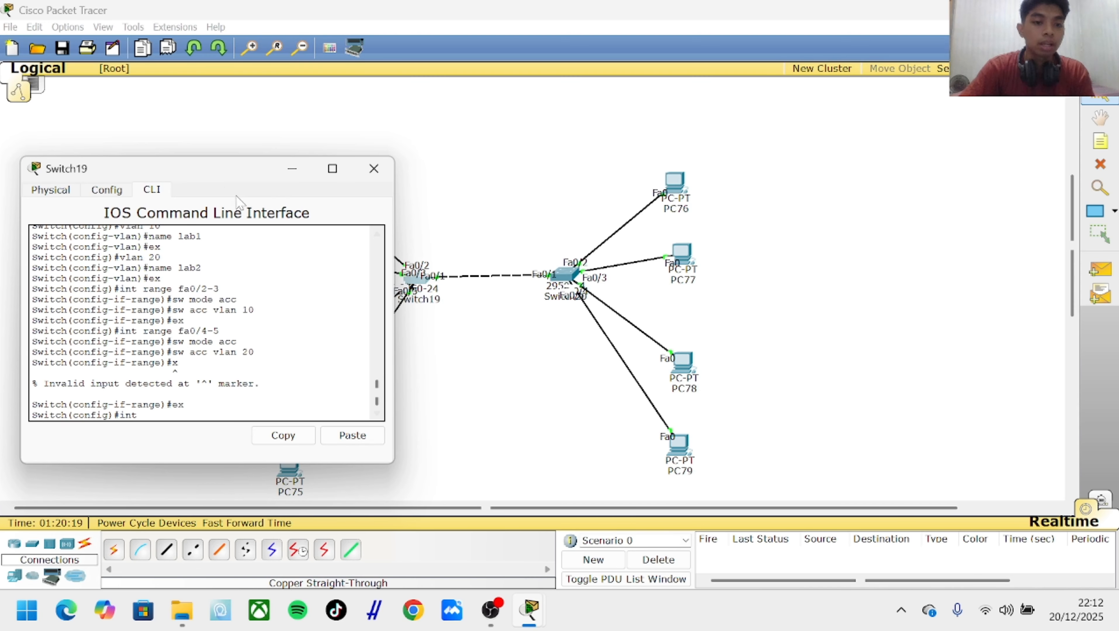
left_click_drag(230, 173, 292, 157)
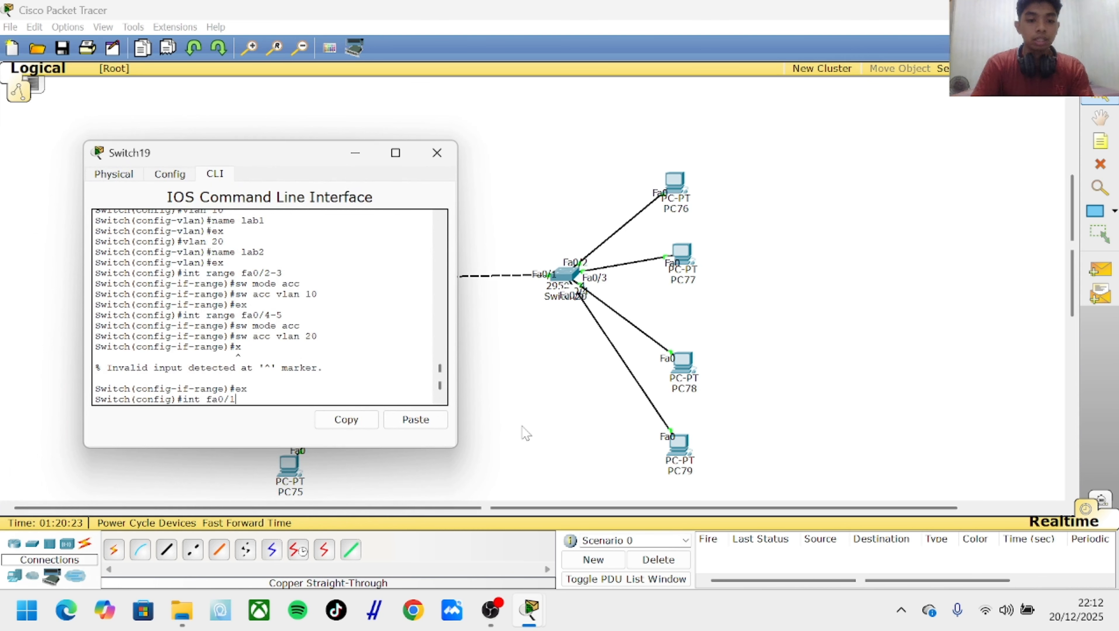
key("Return")
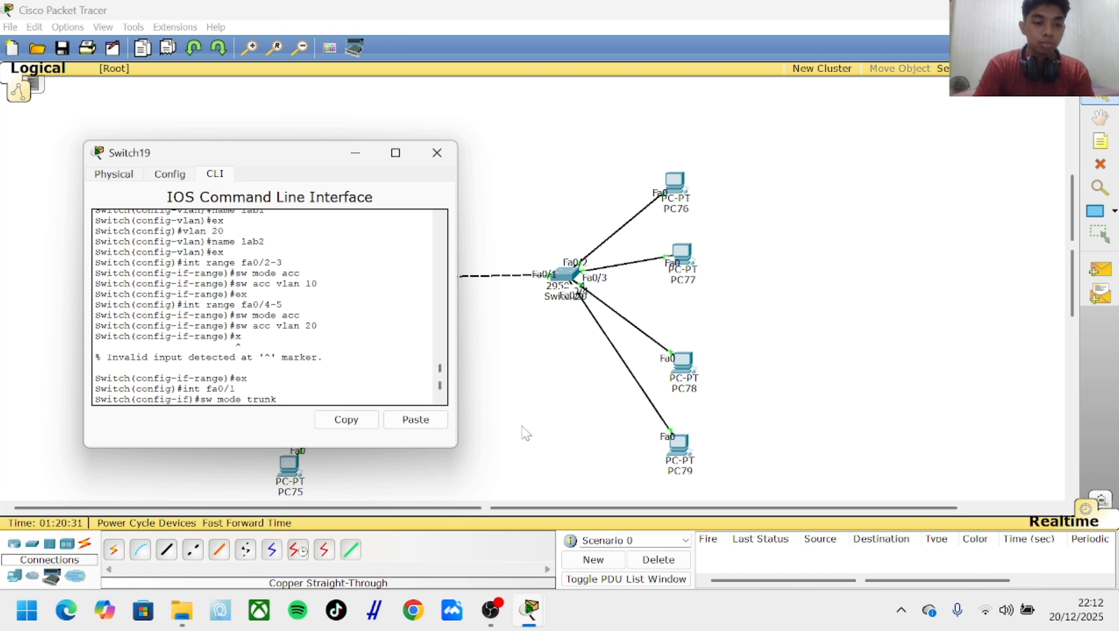
key("Return")
key("Return")
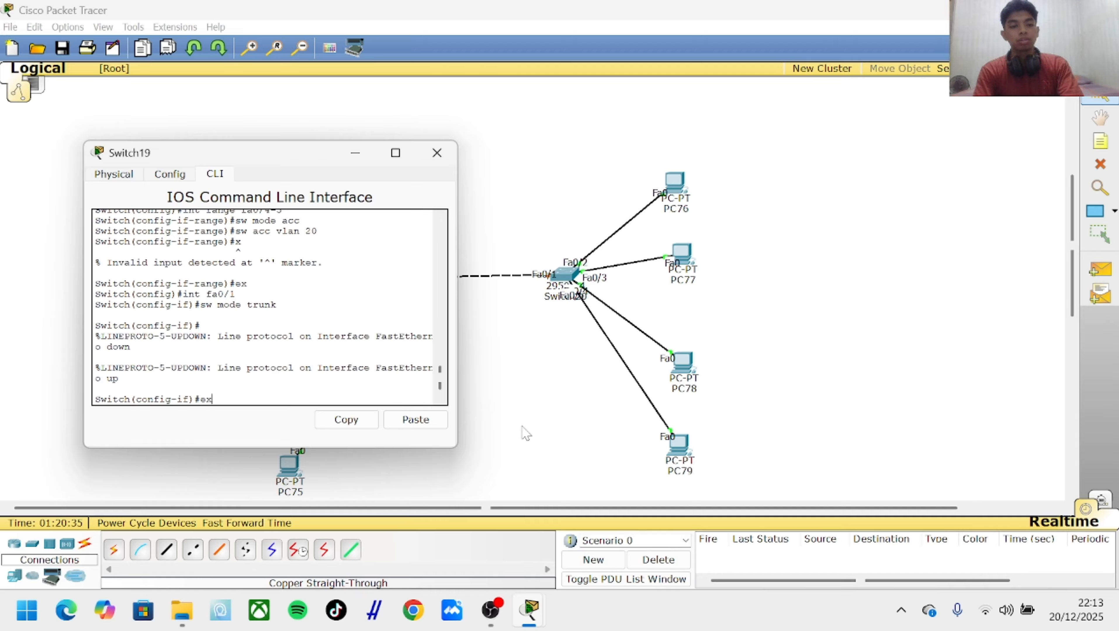
key("Return")
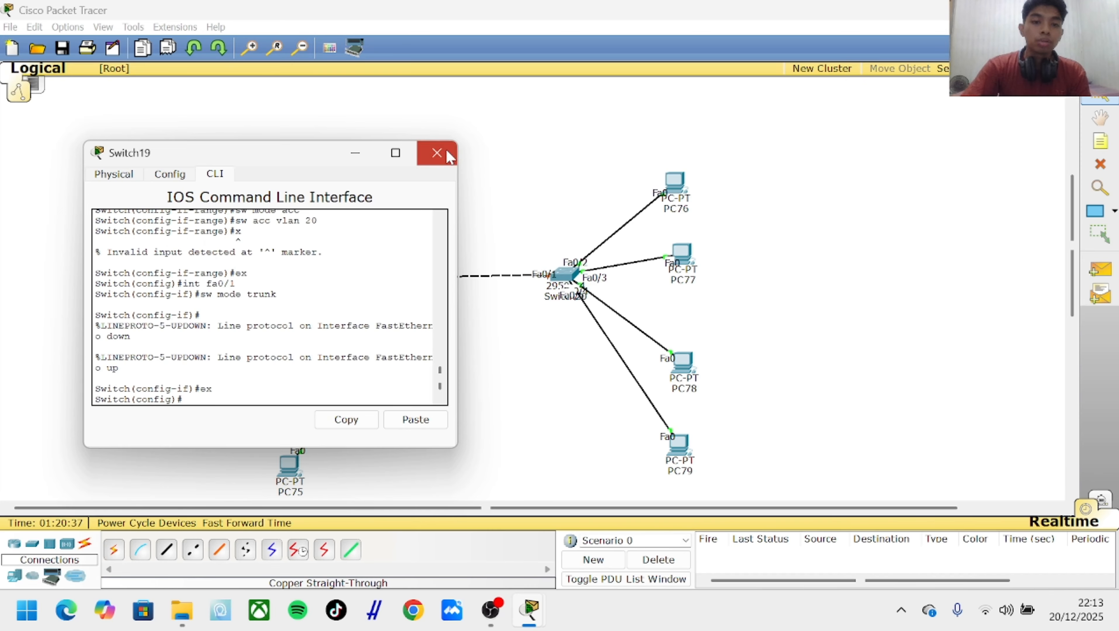
left_click(436, 153)
Set Switch20's port fa0/1 to trunk mode, exit interface configuration and close the Switch20 window
left_click(559, 270)
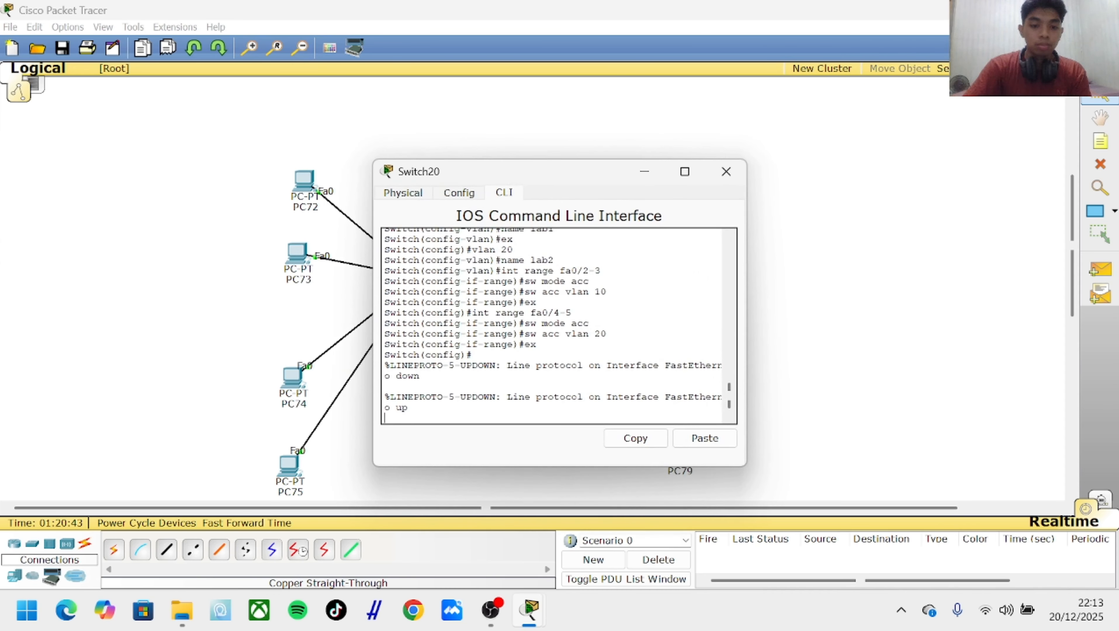
key("Return")
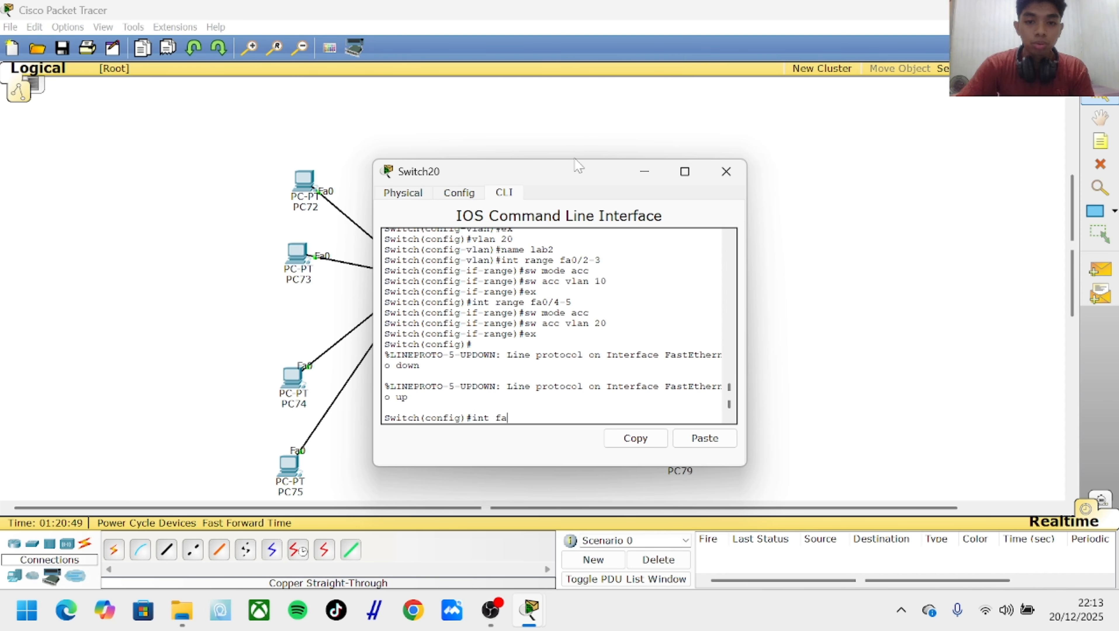
left_click_drag(576, 170, 291, 183)
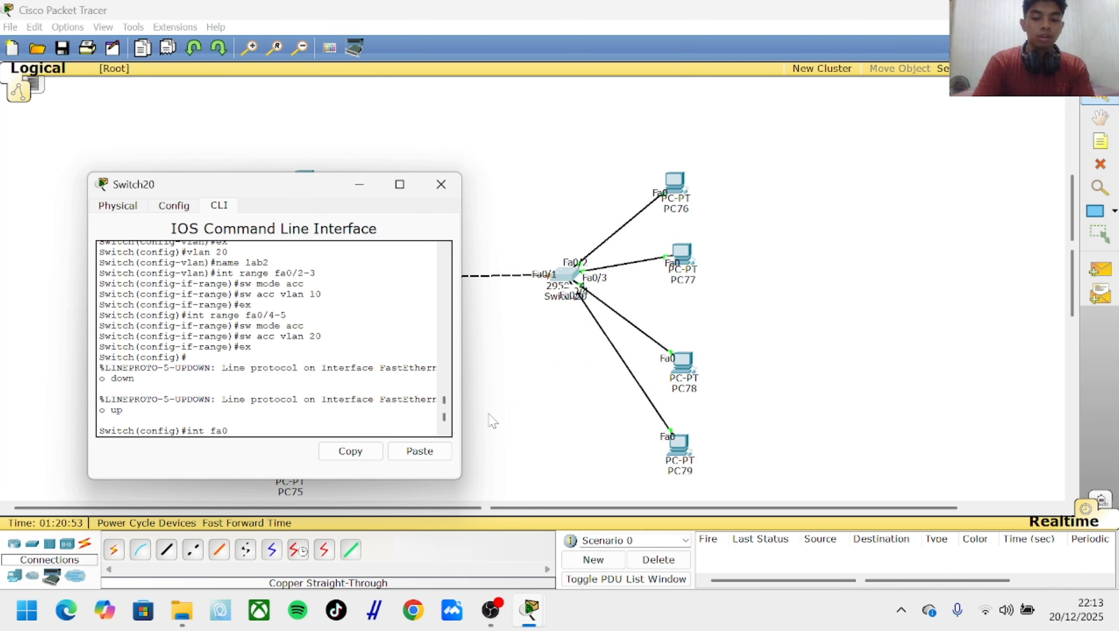
key("Return")
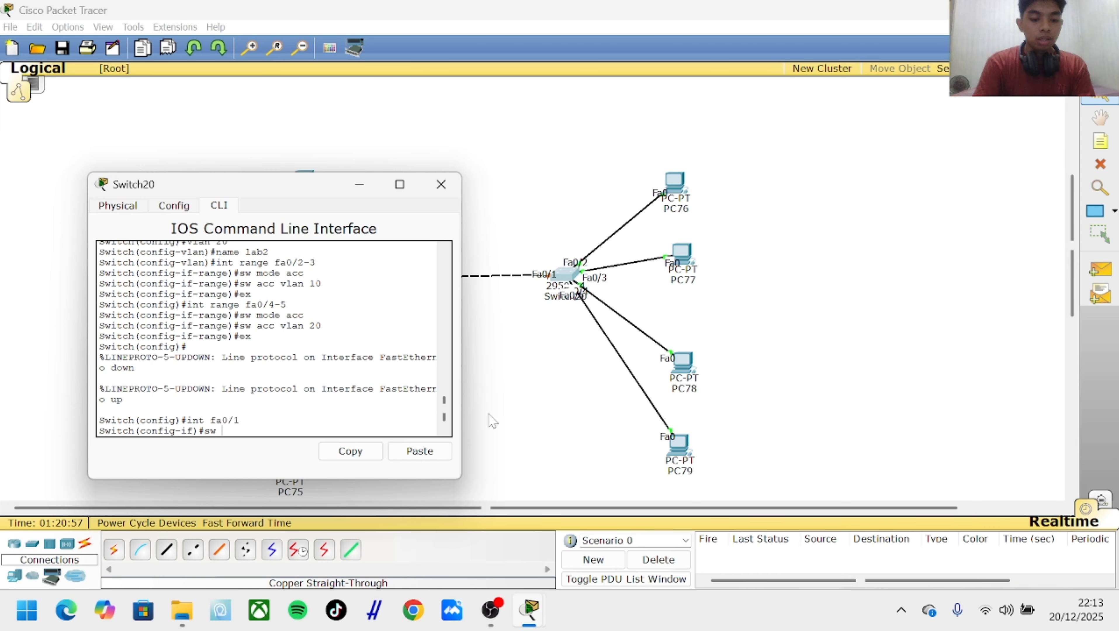
type("sw mode tru")
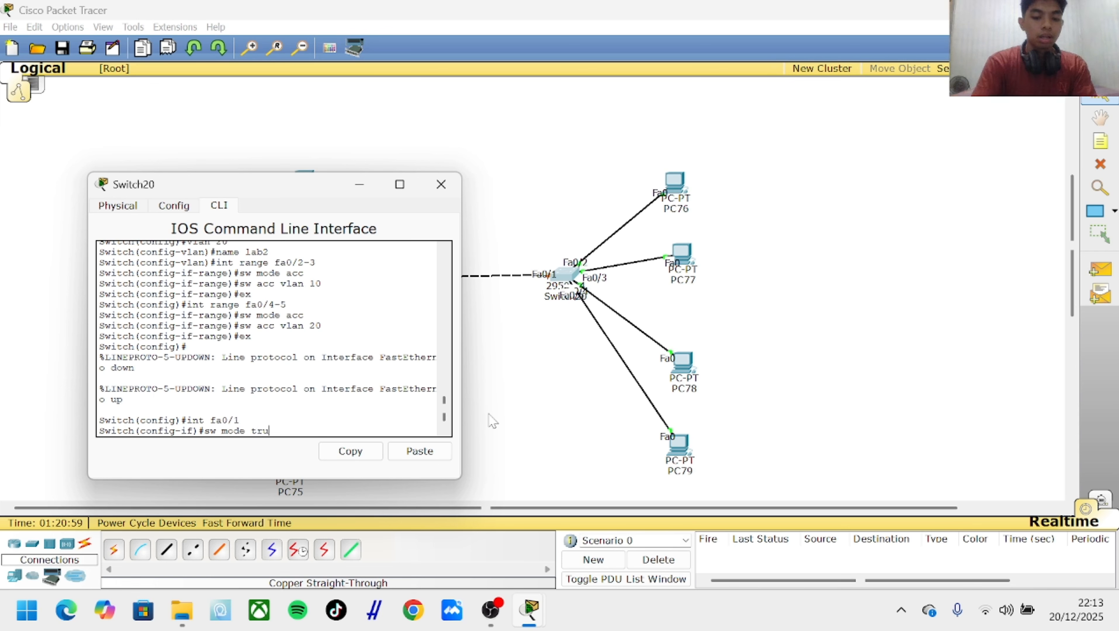
type("nk")
key("Return")
type("e")
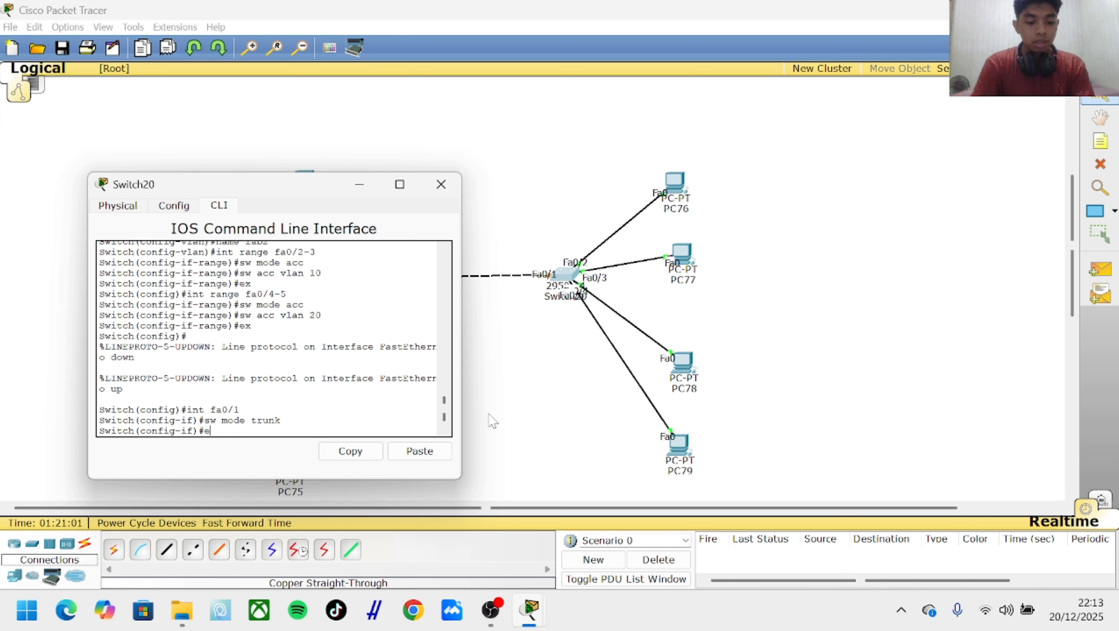
type("x")
key("Return")
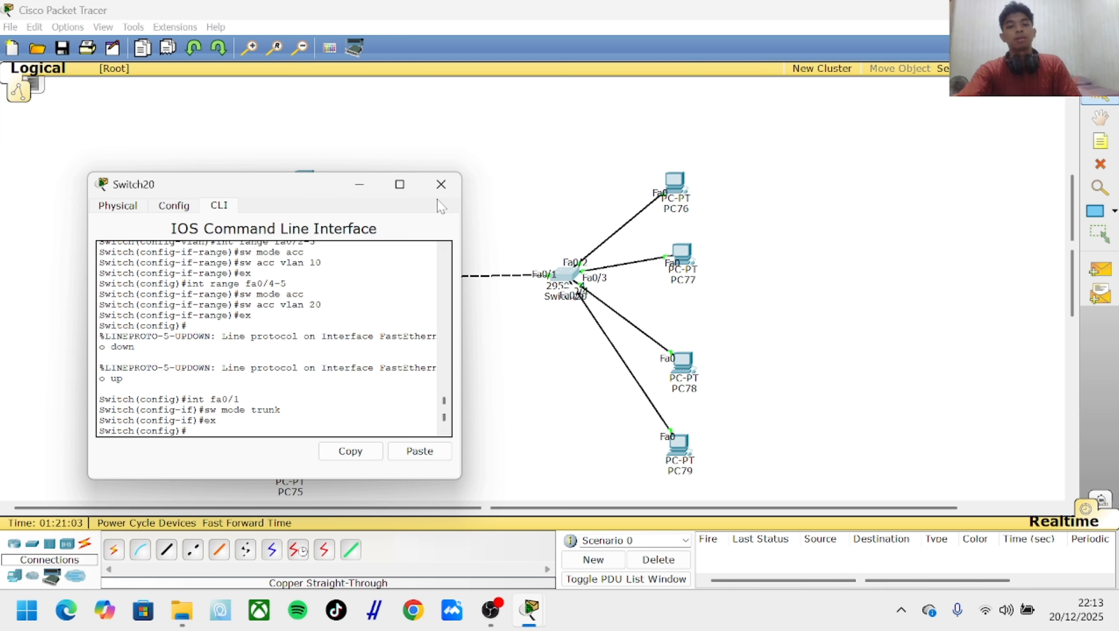
left_click(483, 224)
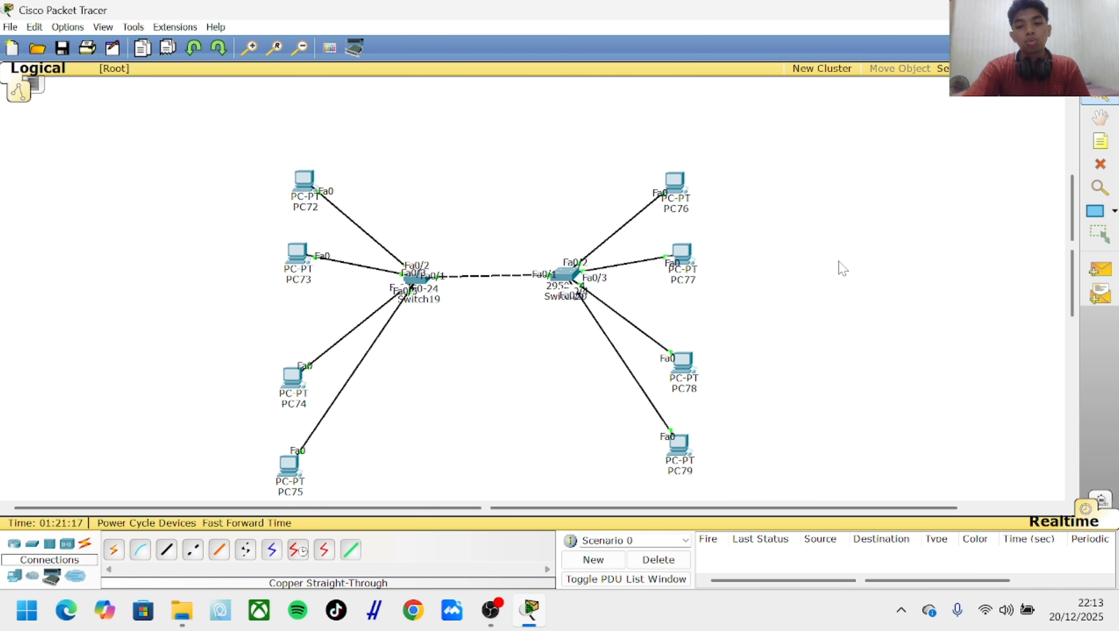
Test VLAN 10 across the trunk with simple PDUs from PC76 and PC77 to PC72, deleting the PDU scenario after each test
left_click(1099, 268)
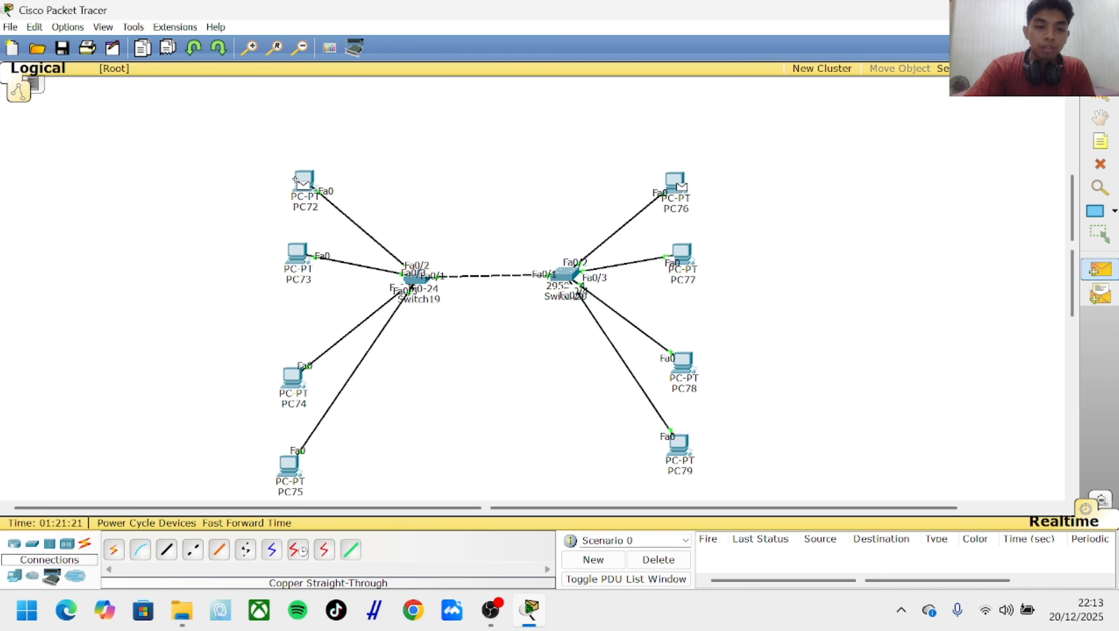
left_click(304, 180)
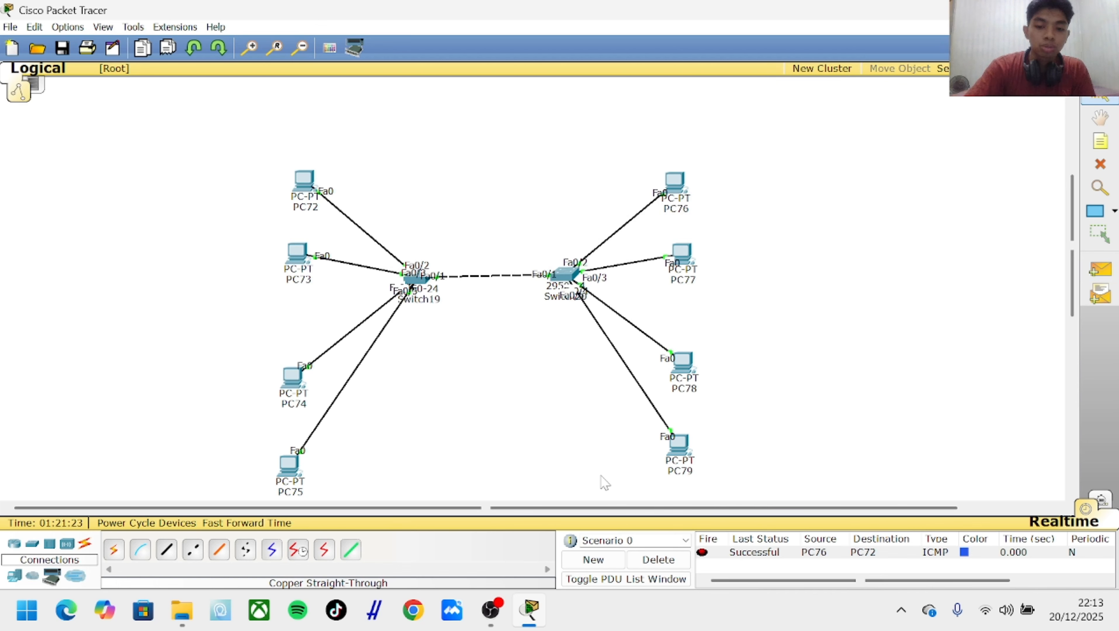
left_click(659, 559)
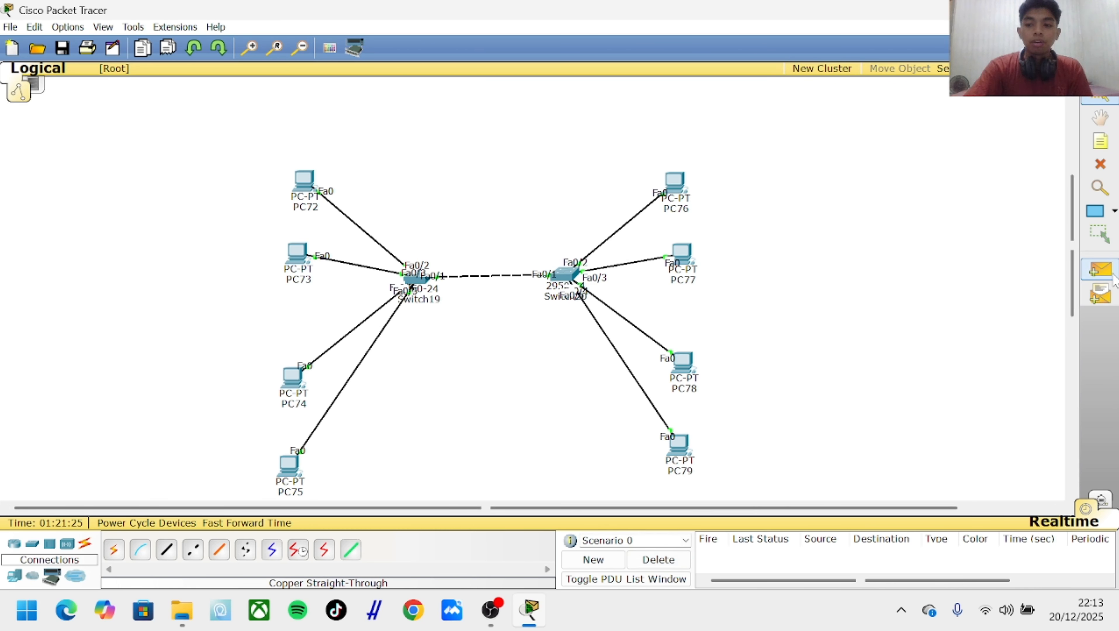
left_click(1100, 269)
left_click(682, 258)
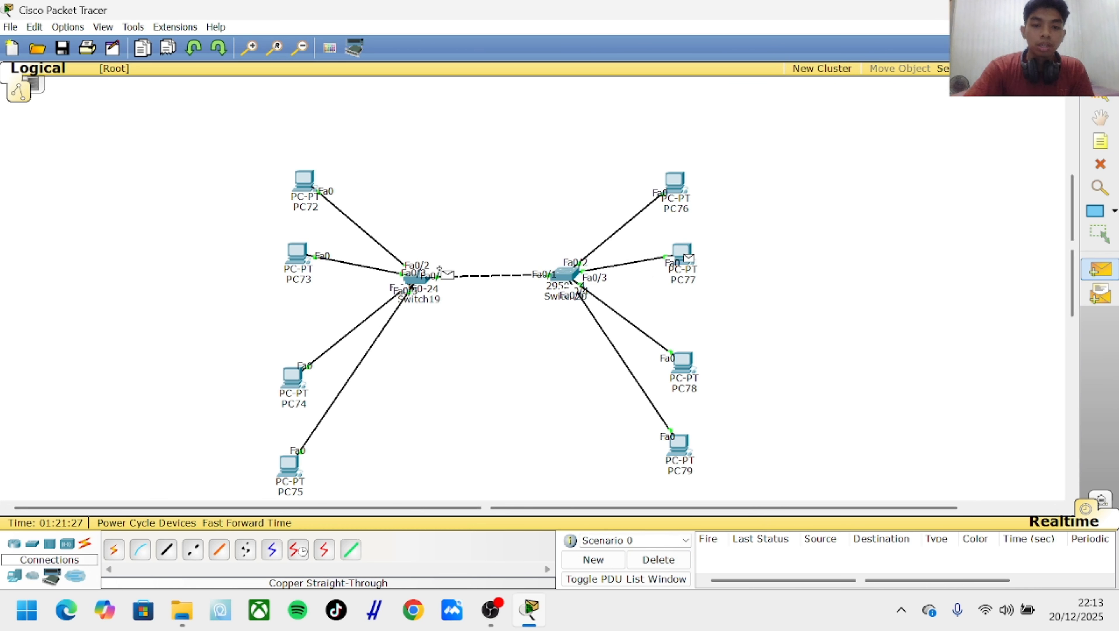
left_click(319, 196)
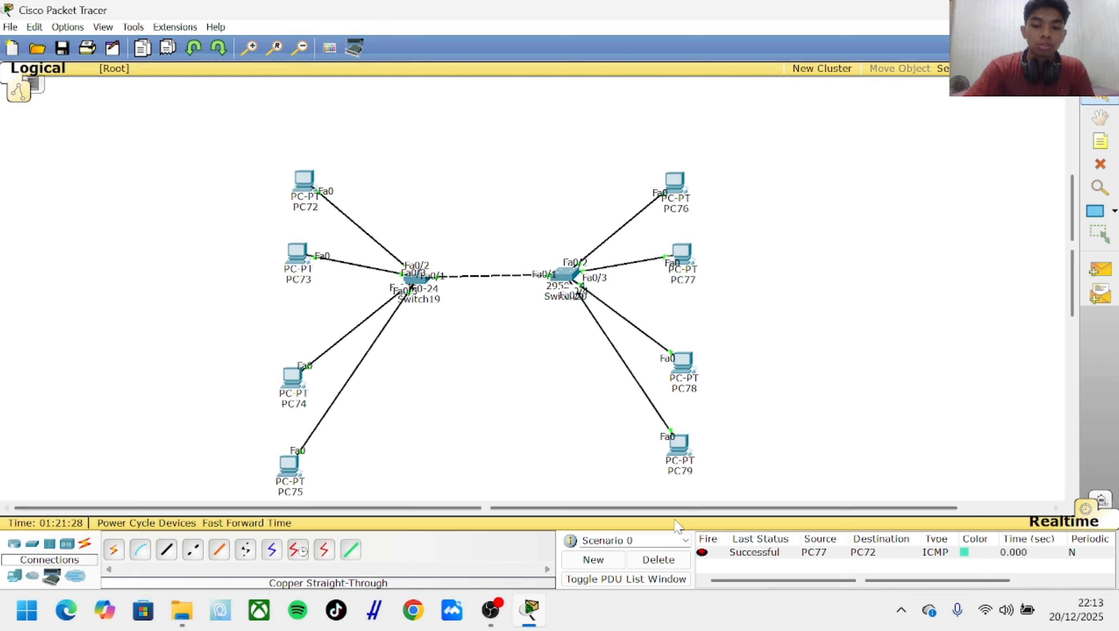
left_click(658, 560)
Test VLAN 20 across the trunk by sending a simple PDU from PC78 to PC74, and delete the PDU scenario
left_click(1100, 269)
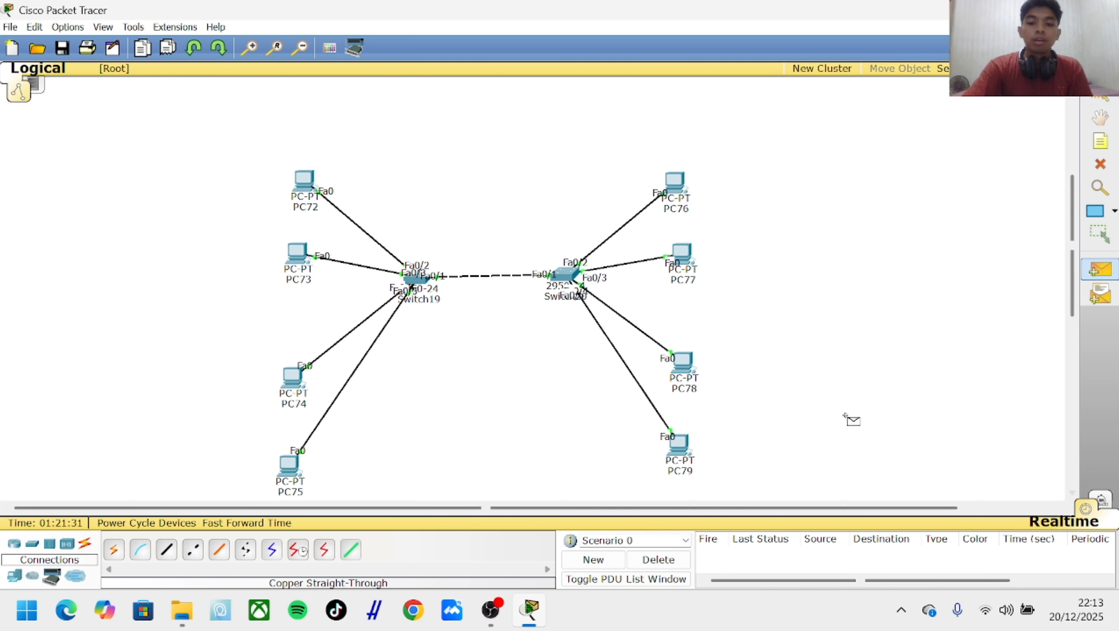
left_click(683, 364)
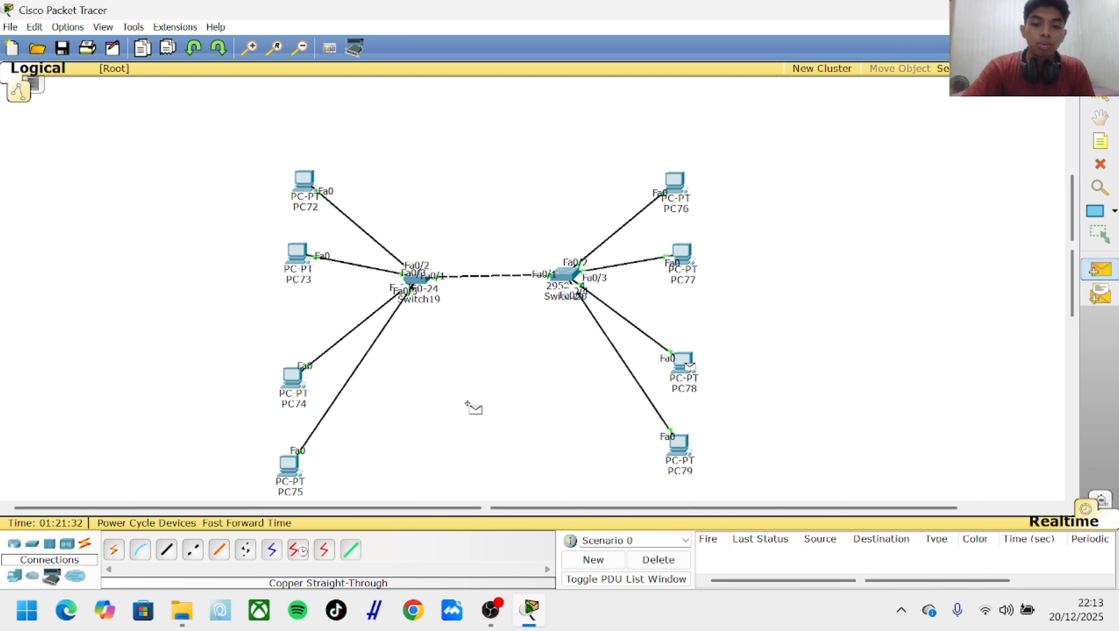
left_click(292, 380)
left_click(658, 559)
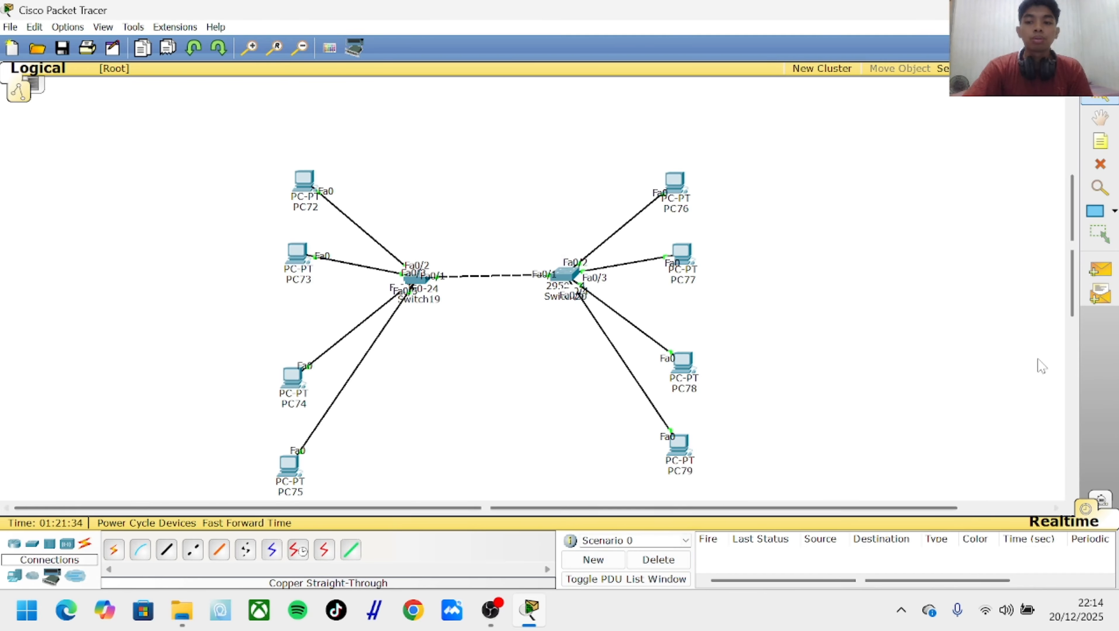
Test connectivity between VLAN 10 and VLAN 20 with a simple PDU from PC76 to PC74, and delete the PDU scenario
left_click(1100, 269)
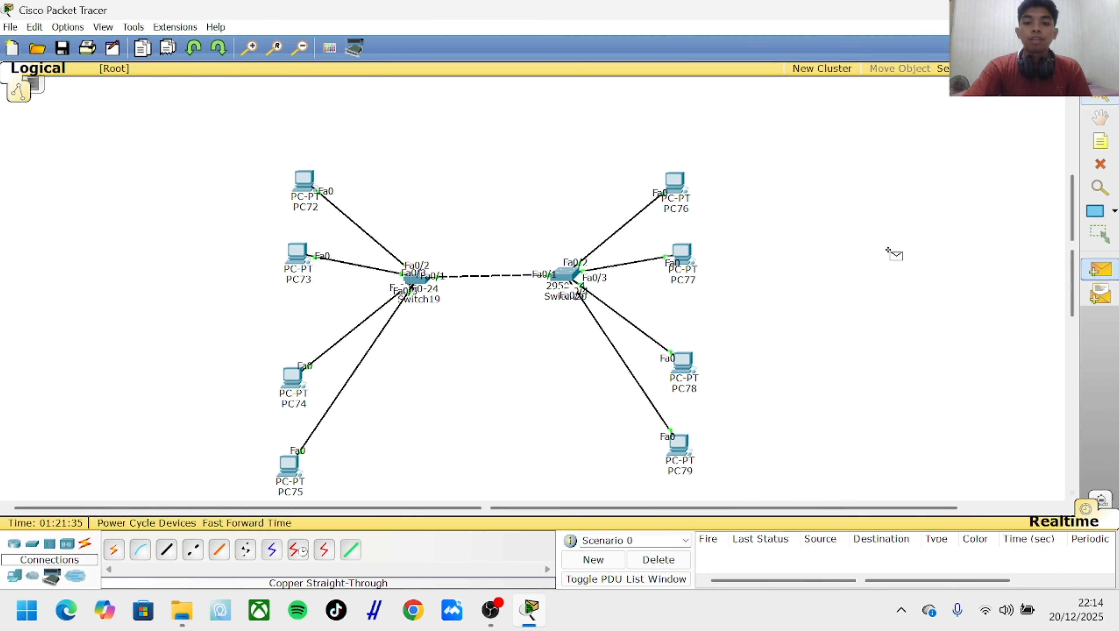
left_click(681, 187)
left_click(294, 382)
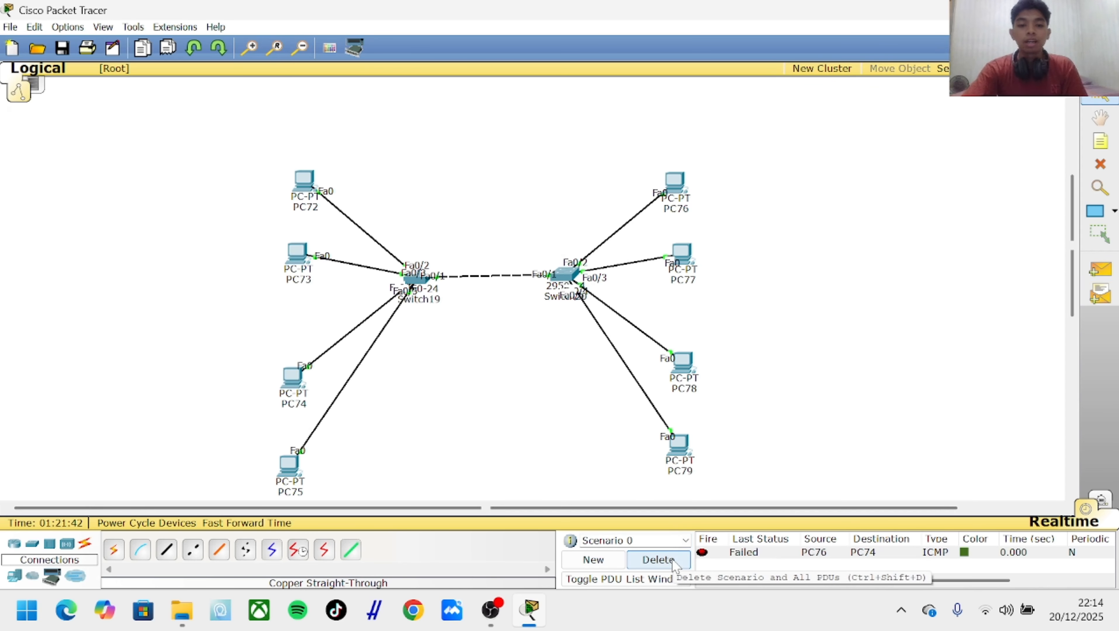
left_click(658, 560)
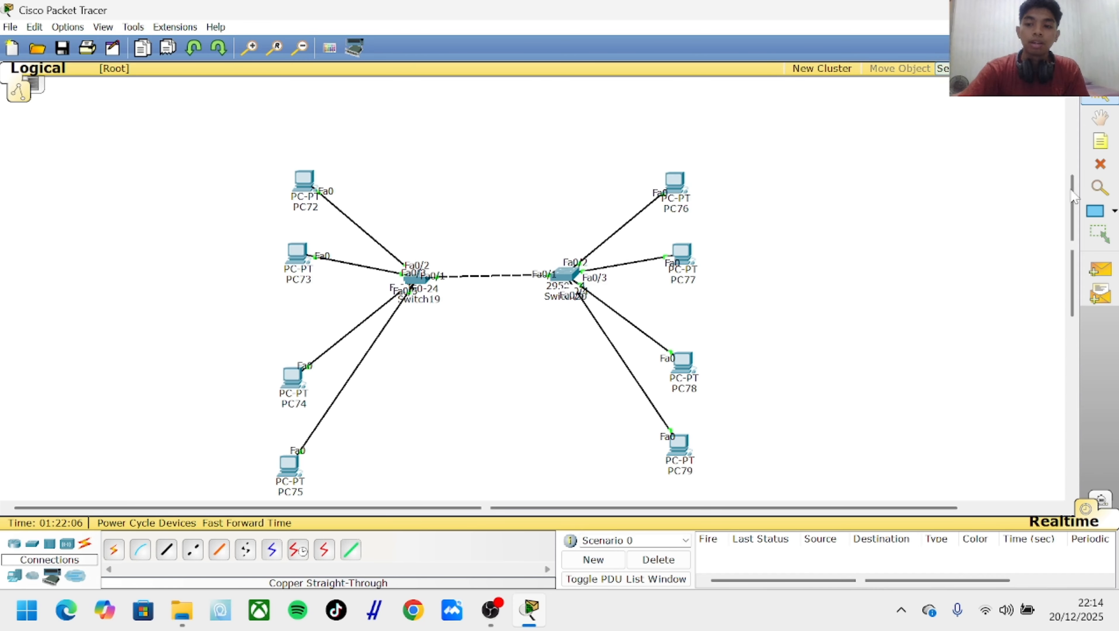
Retest VLAN 10 between the switches with a simple PDU from PC76 to PC72, and delete the PDU scenario
left_click(1100, 270)
left_click(661, 200)
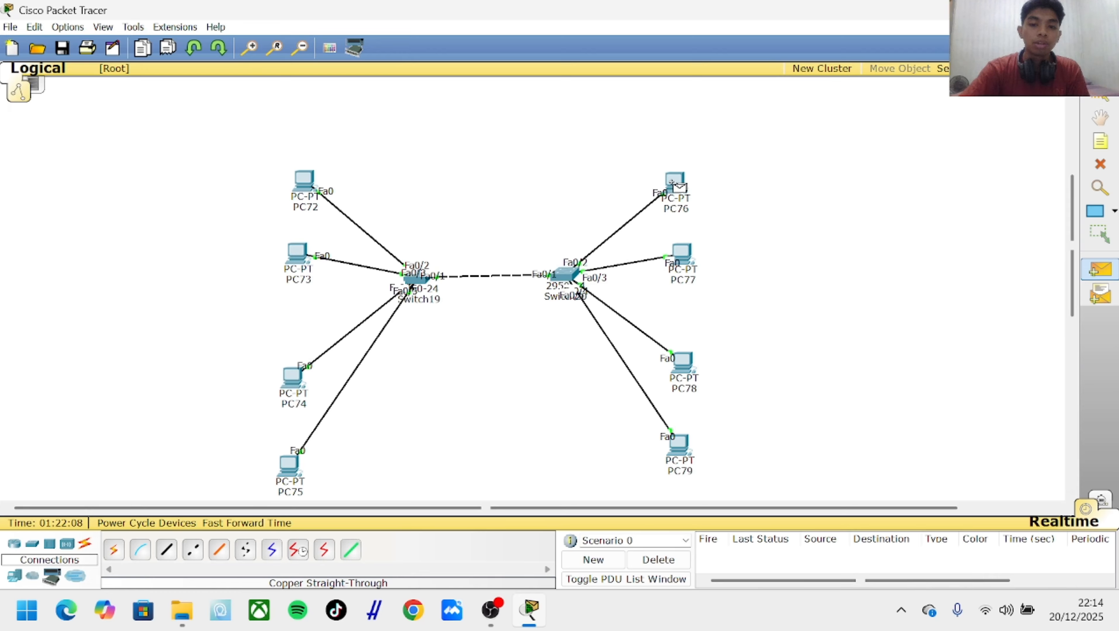
left_click(304, 182)
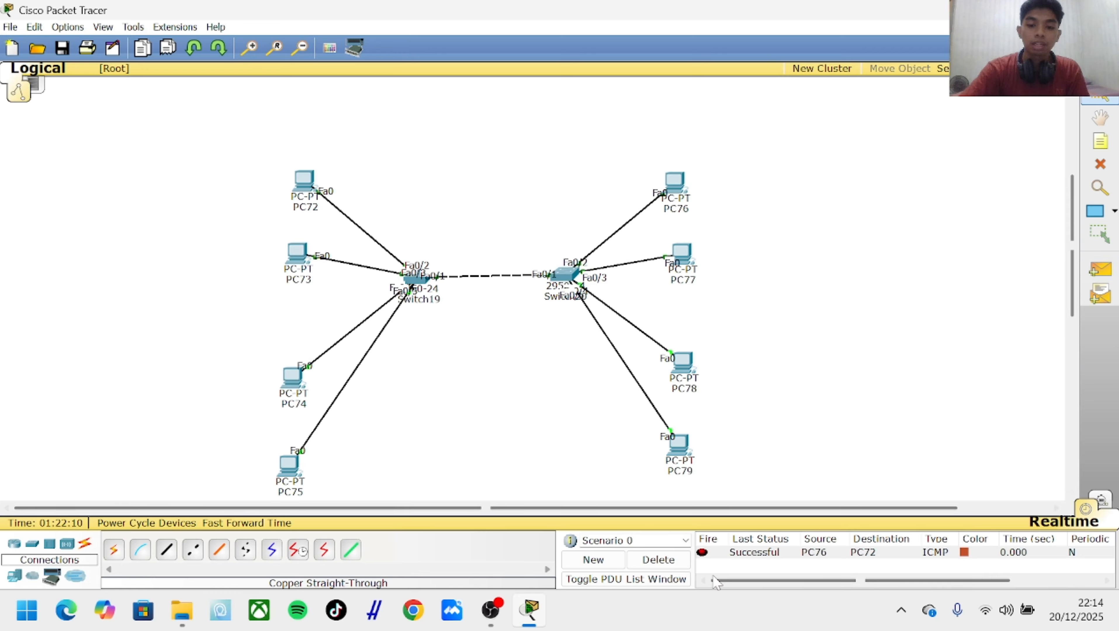
left_click(661, 560)
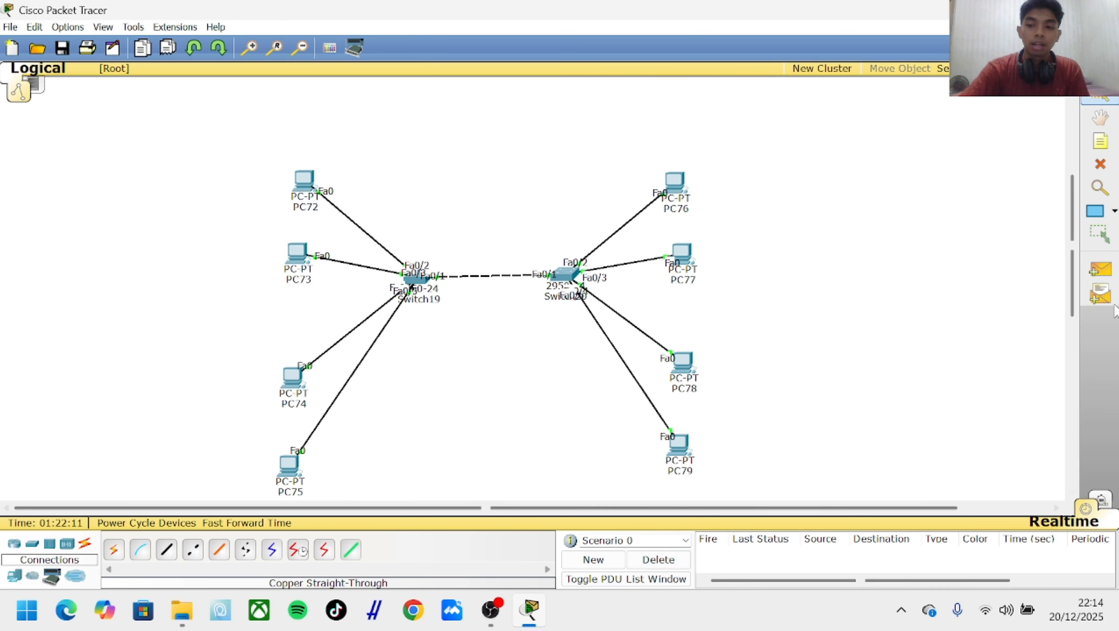
Label the topology with a "vlan 10" note above the upper PCs and a "vlan 20" note between the lowest PCs
left_click(1104, 148)
left_click(482, 144)
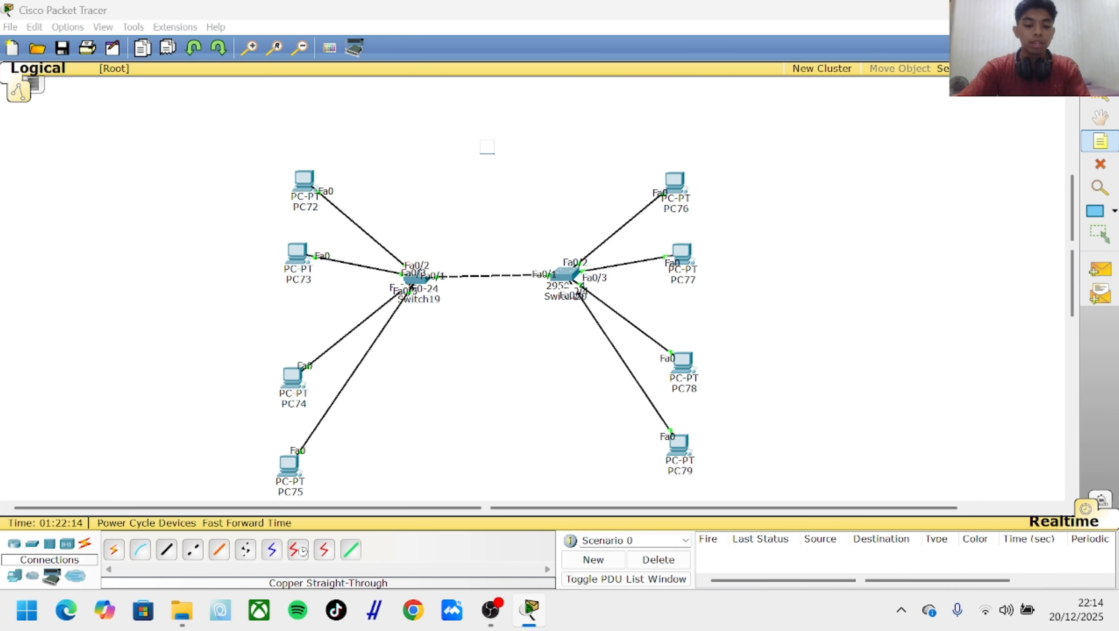
type("vlan 10")
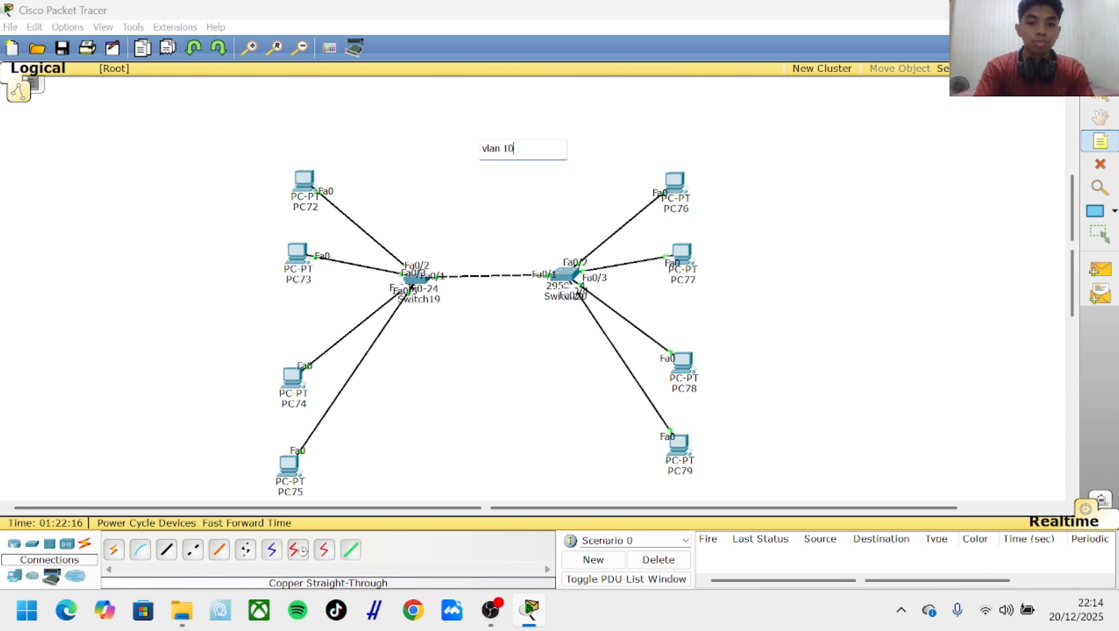
left_click(930, 180)
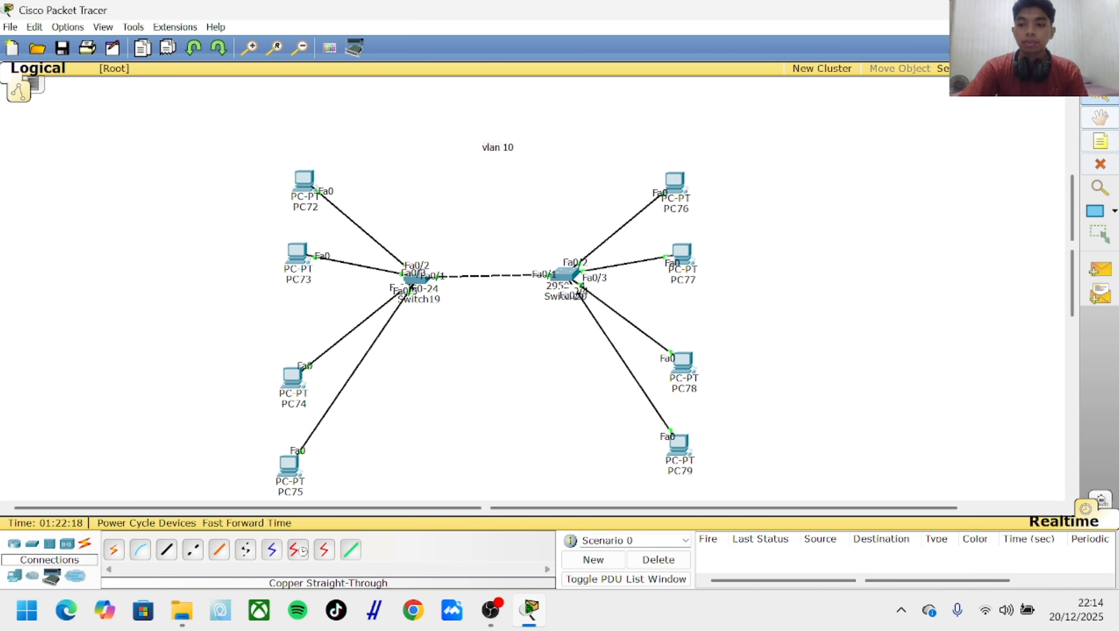
left_click(1100, 141)
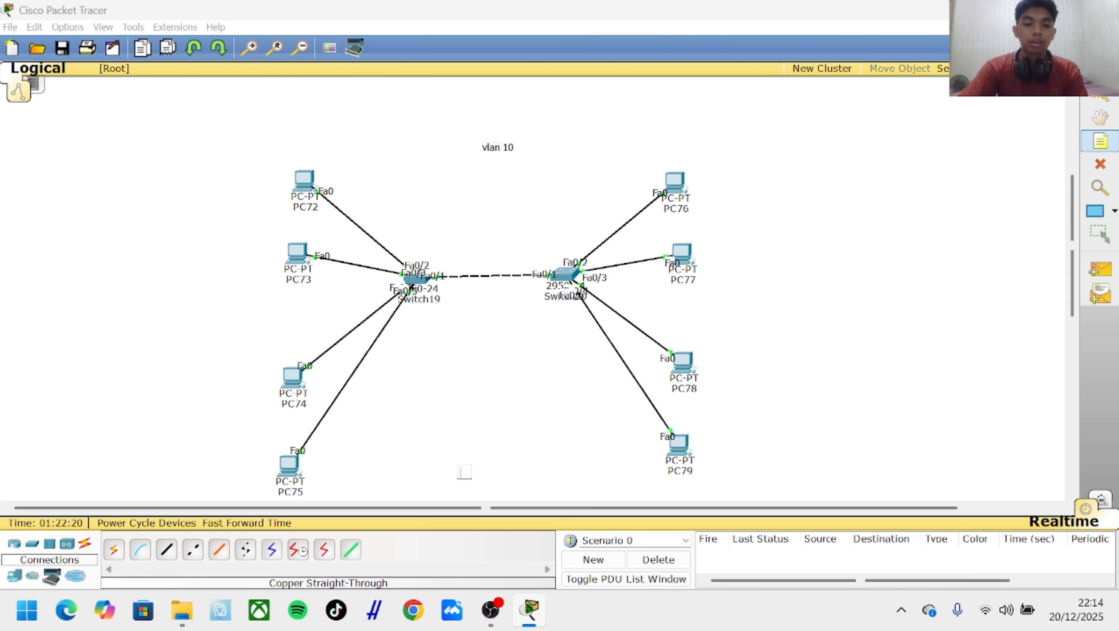
left_click(460, 468)
type("vlan 20")
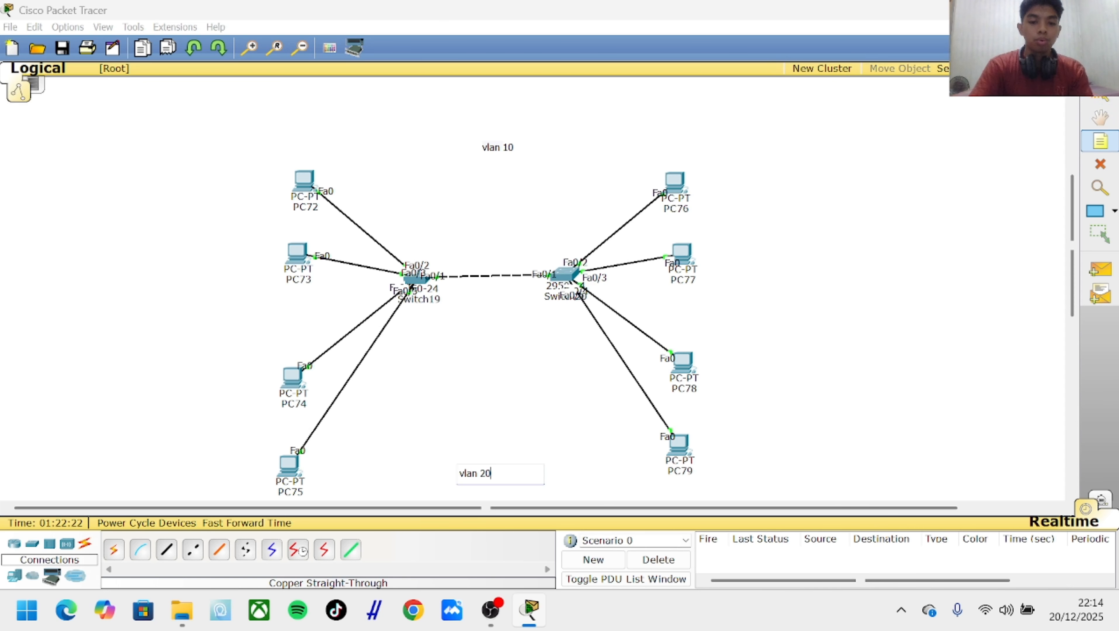
left_click(859, 338)
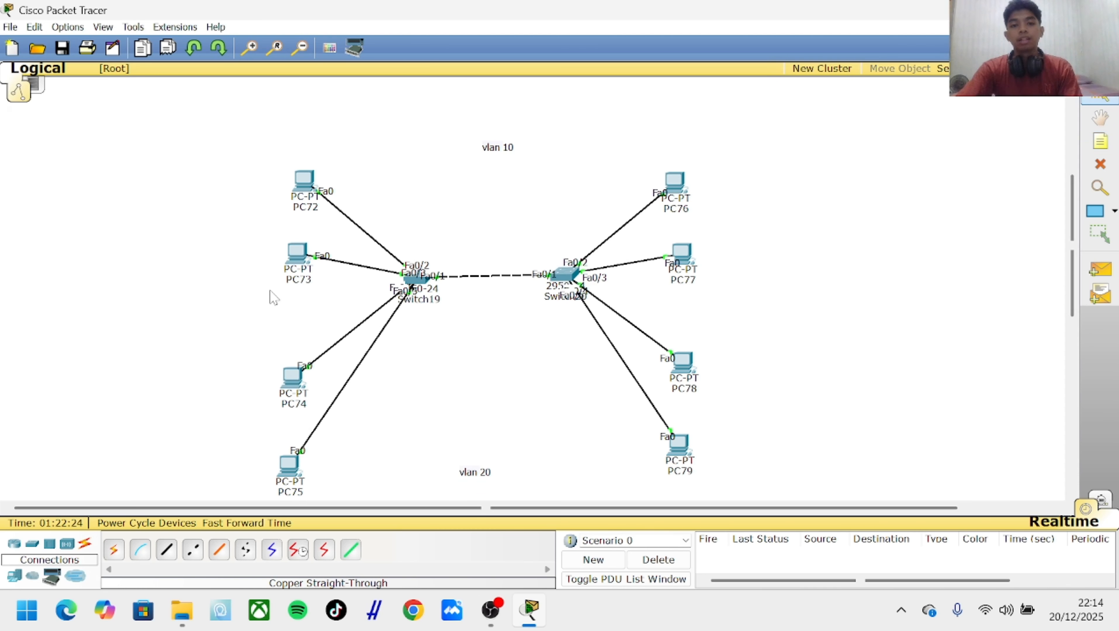
Draw an orange-filled rectangle (RGB 255, 170, 0) behind the VLAN 10 PCs, from above PC72 across to PC77
left_click(354, 48)
left_click(683, 193)
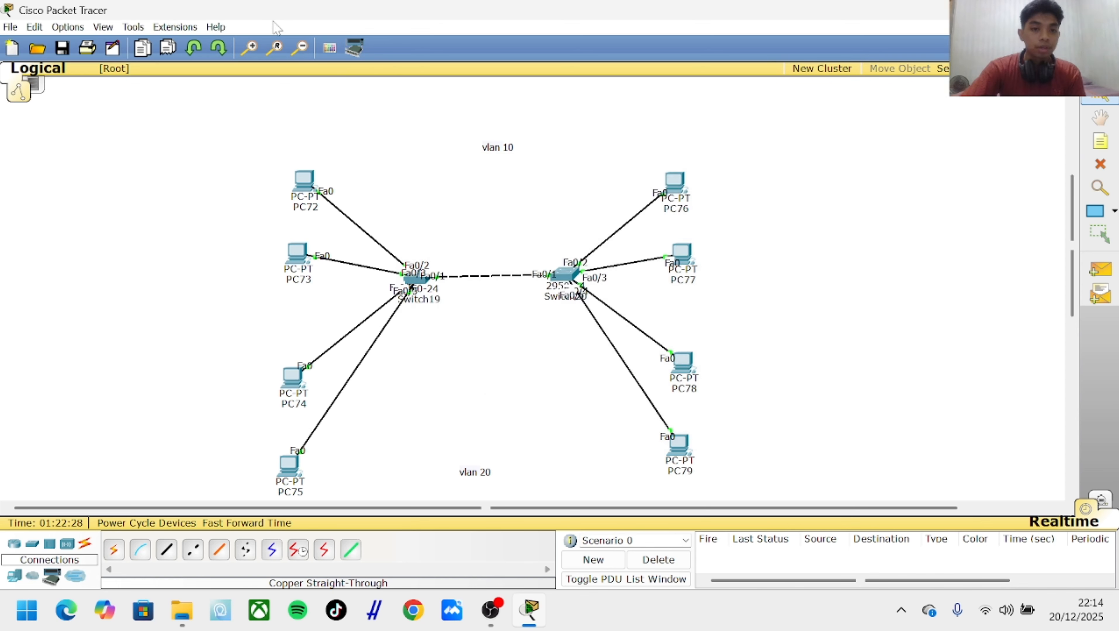
left_click(329, 47)
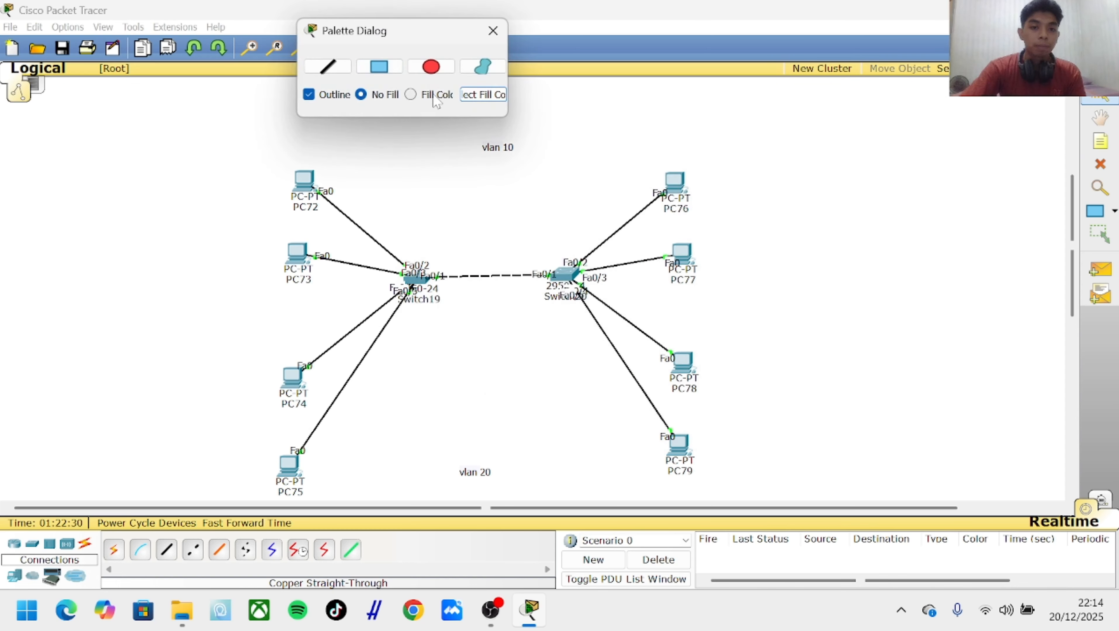
left_click(411, 95)
left_click_drag(257, 145, 337, 150)
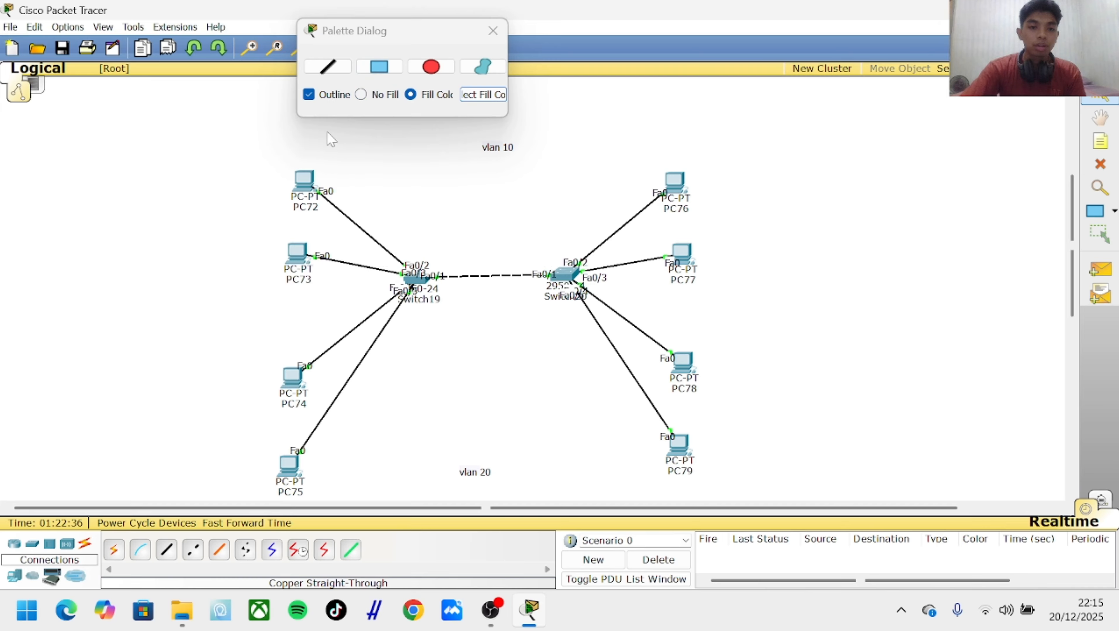
left_click(483, 95)
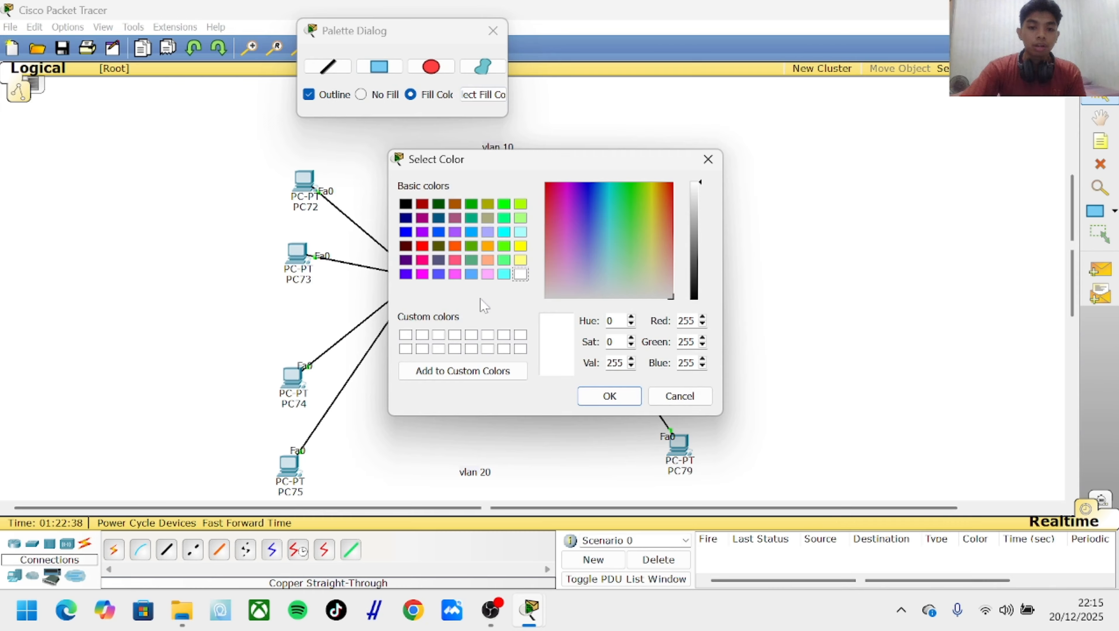
left_click(490, 248)
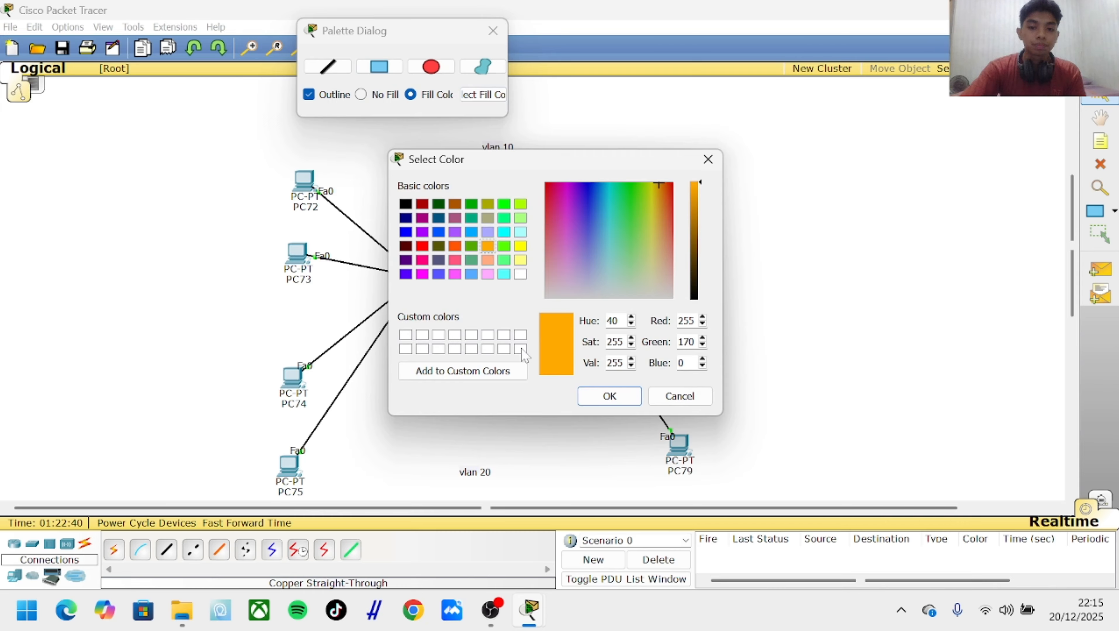
left_click(590, 398)
left_click_drag(240, 160, 331, 153)
left_click(379, 66)
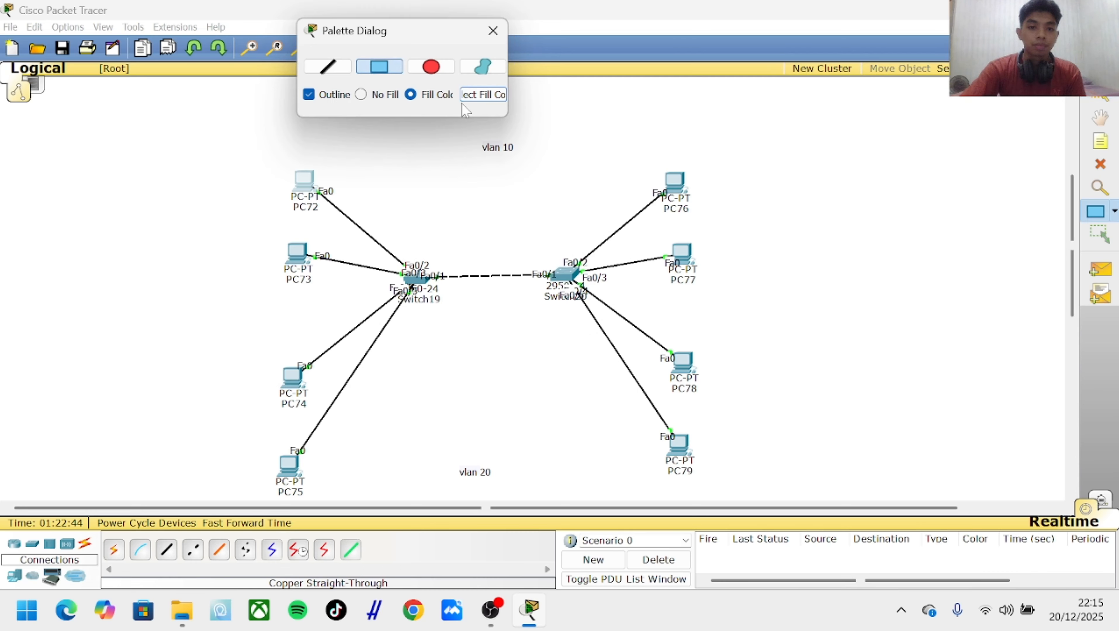
mouse_move(250, 137)
left_mouse_down()
mouse_move(332, 183)
mouse_move(726, 308)
mouse_move(733, 275)
mouse_move(724, 254)
left_mouse_up()
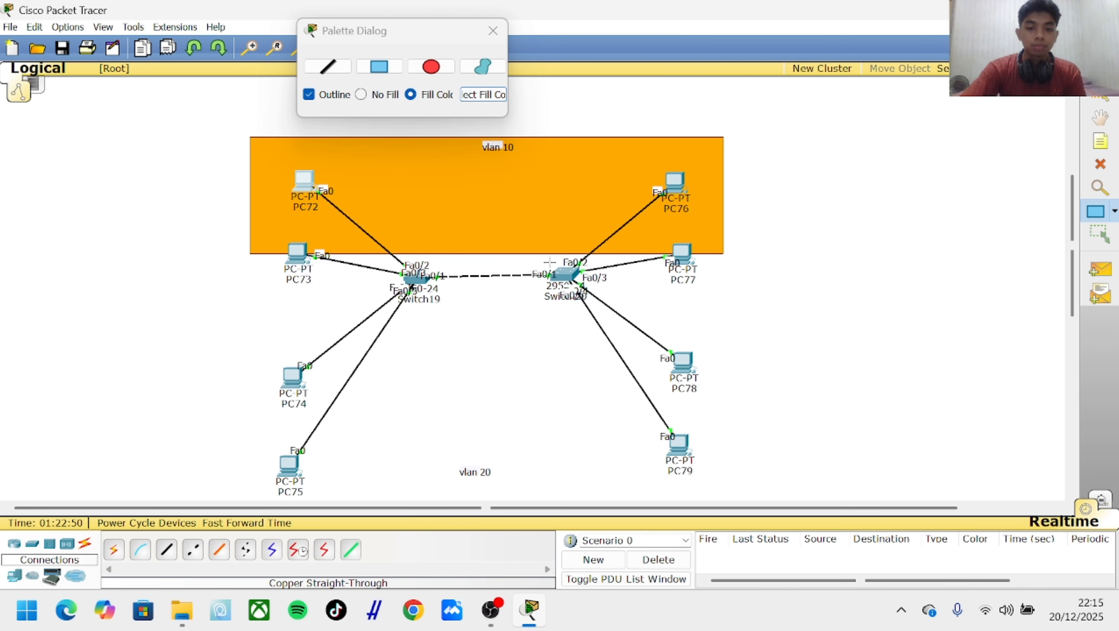
Draw a purple-filled rectangle (RGB 113, 19, 255) behind the VLAN 20 PCs and close the drawing palette
left_click(484, 97)
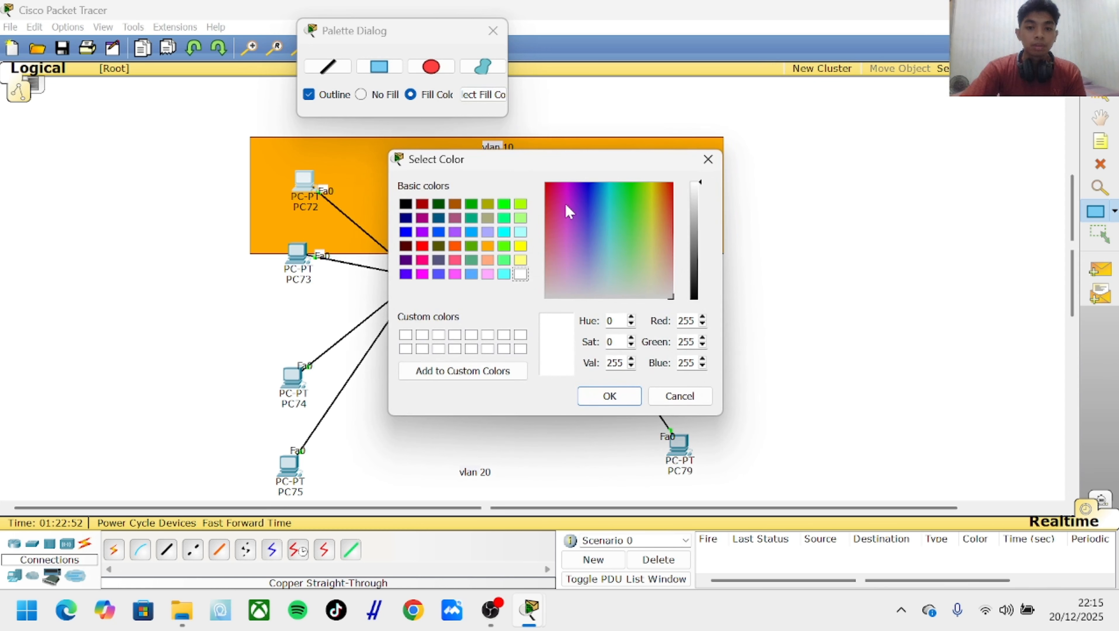
left_click(580, 191)
left_click(593, 395)
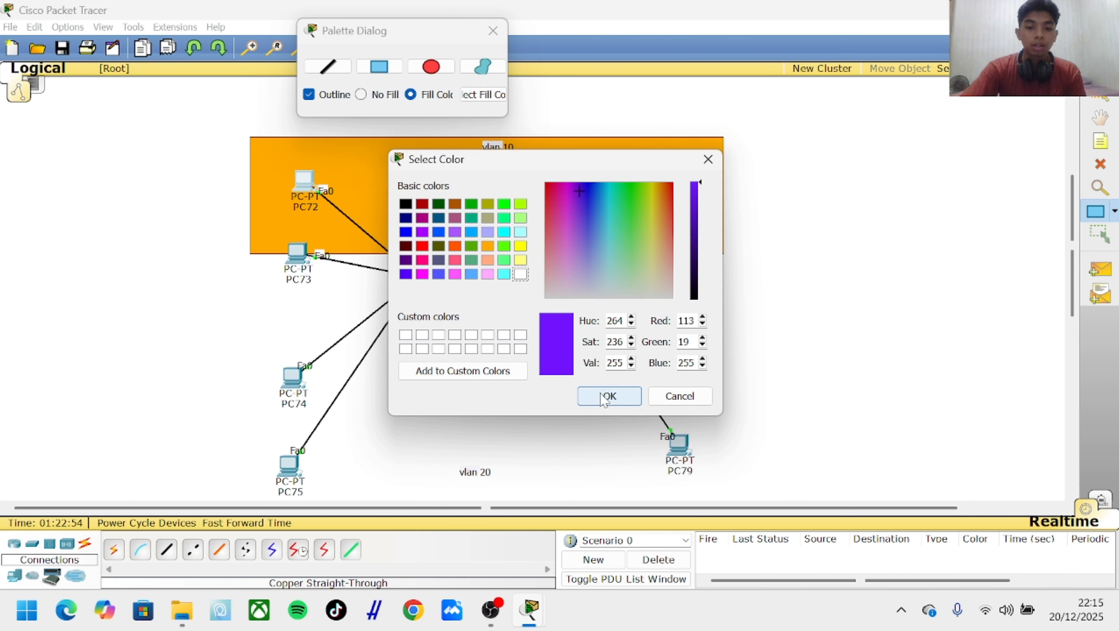
left_click_drag(257, 355, 719, 482)
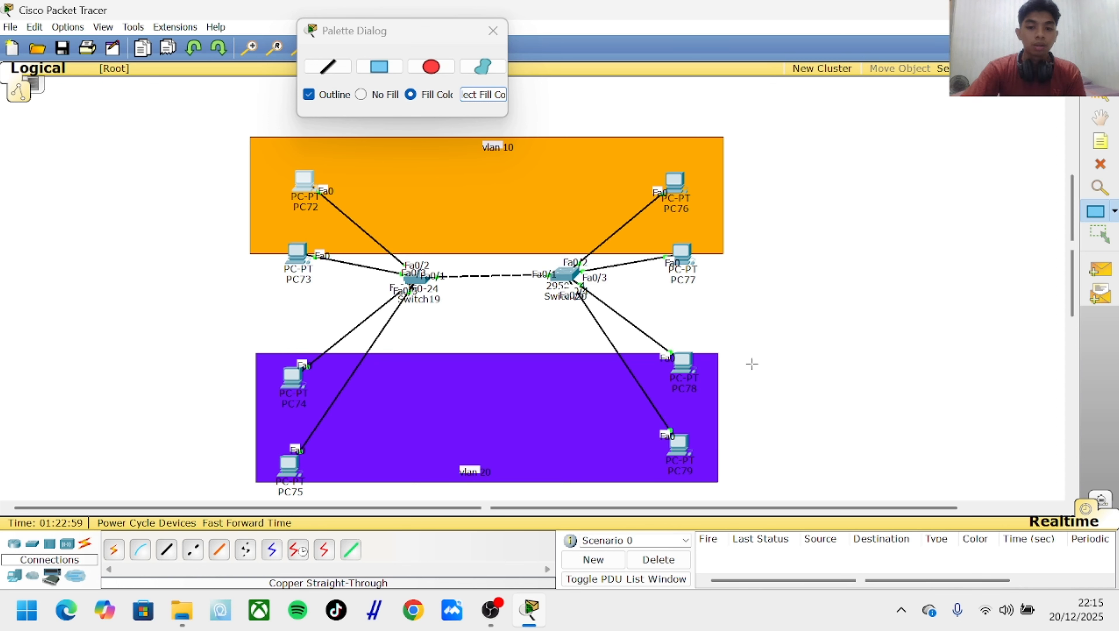
left_click(1100, 95)
left_click(493, 31)
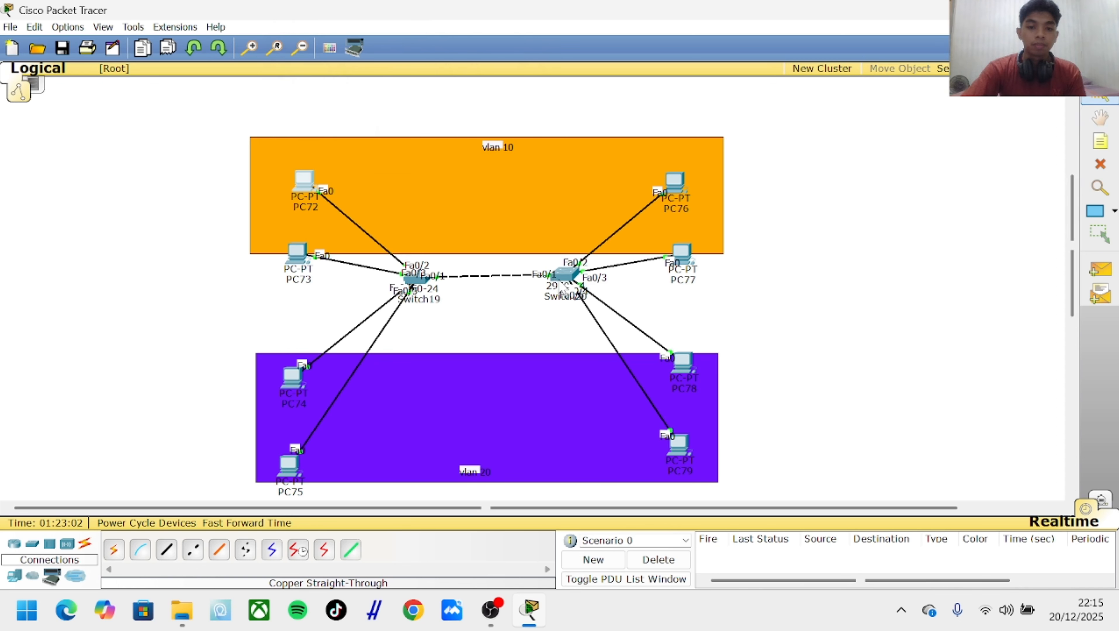
Move both switches down between the rectangles, PC72, PC73, PC76 and PC77 up within the orange one, and PC78 lower in the purple one
left_click_drag(560, 283, 564, 300)
left_click_drag(419, 288, 428, 312)
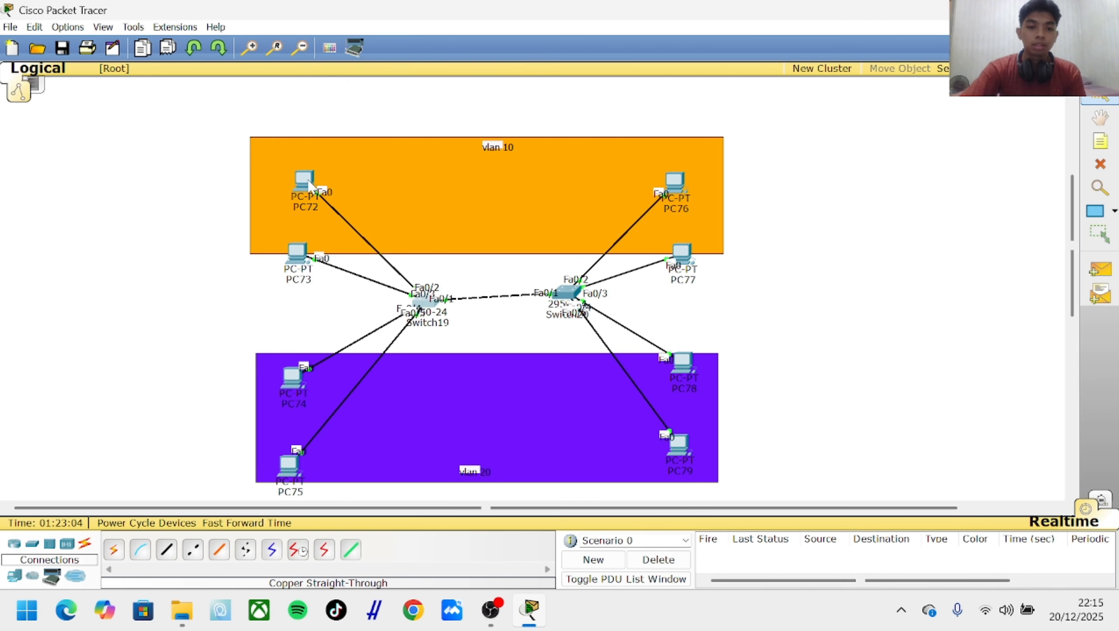
left_click_drag(310, 183, 306, 169)
left_click_drag(304, 246, 301, 218)
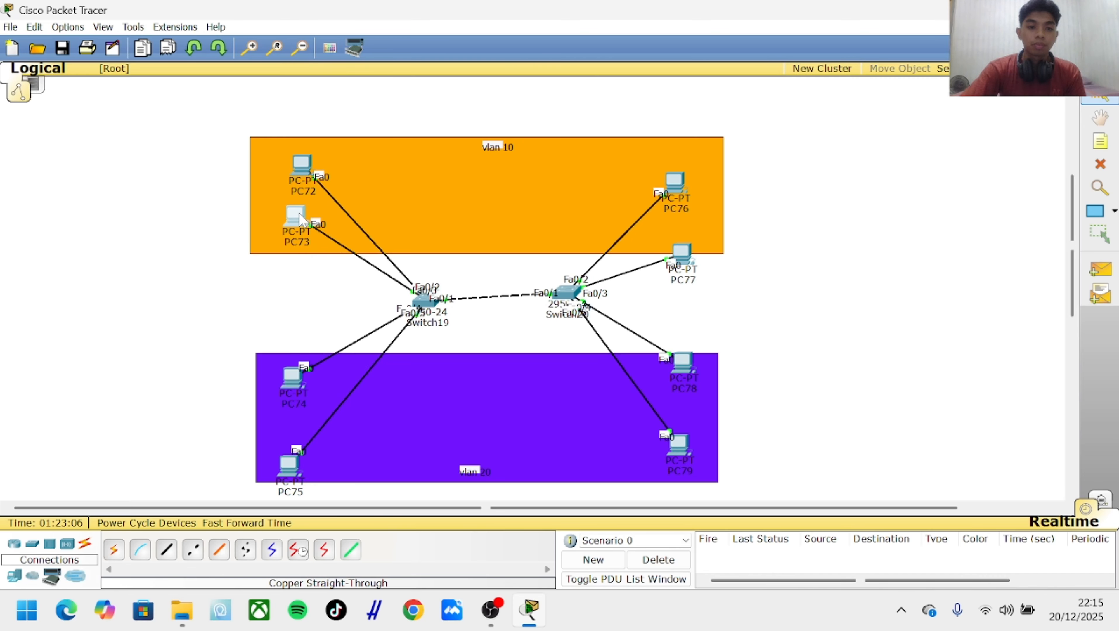
left_click_drag(693, 204, 695, 181)
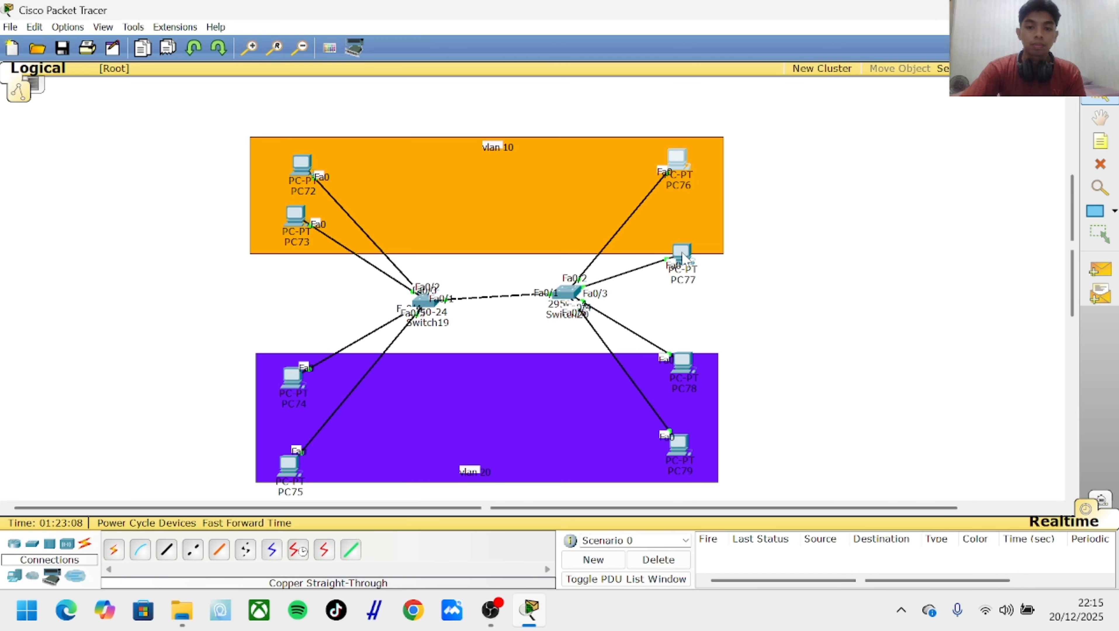
left_click_drag(682, 256, 682, 221)
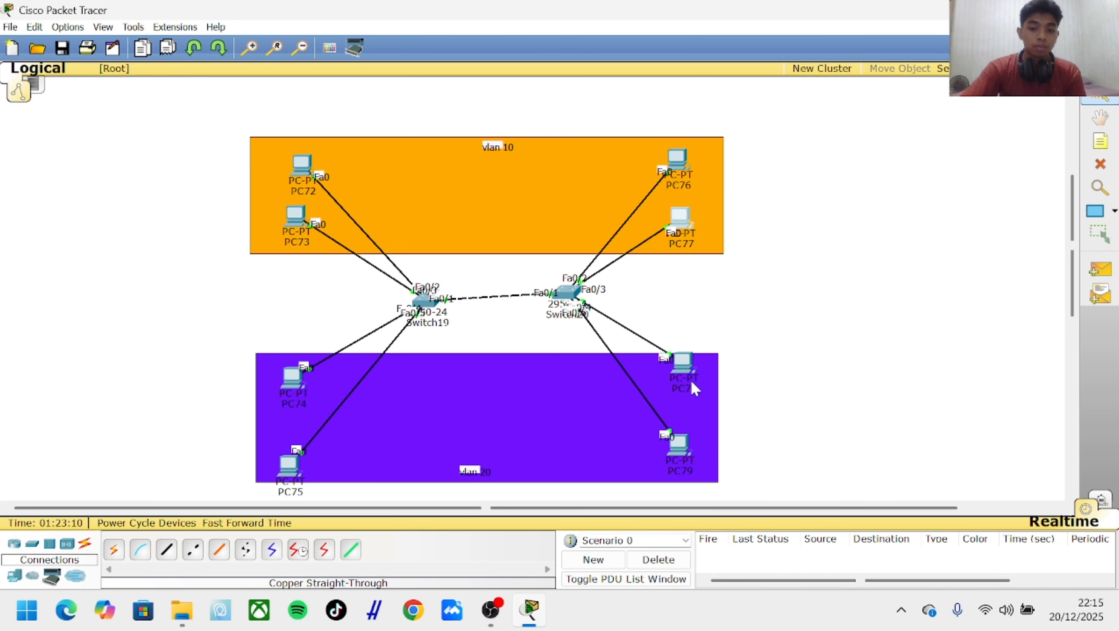
left_click_drag(693, 389, 693, 400)
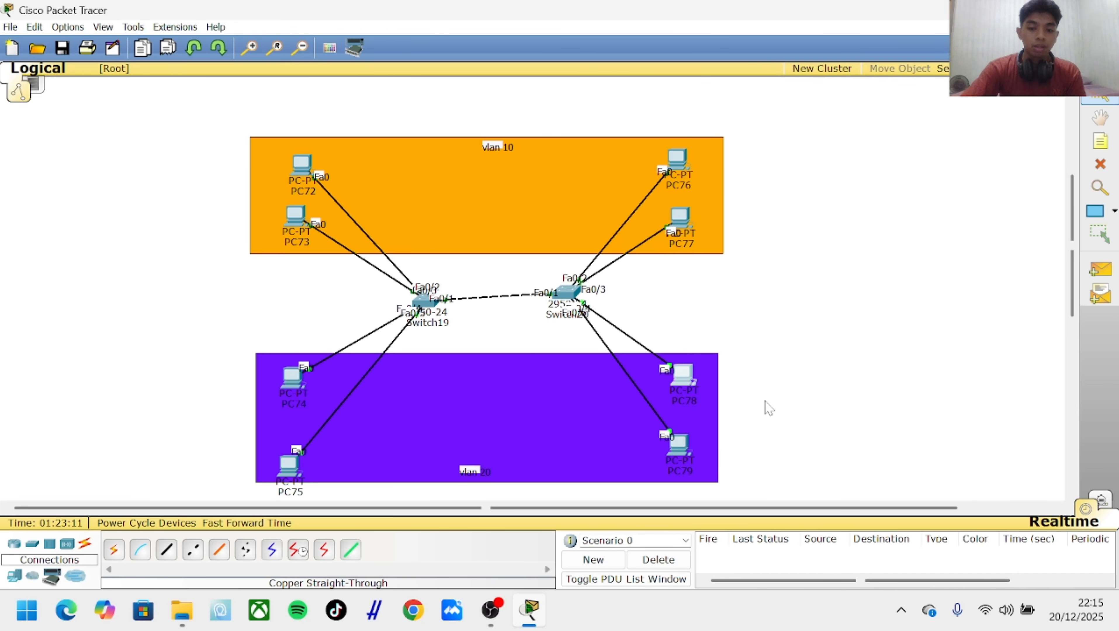
Test connectivity from VLAN 20 to VLAN 10 with a simple PDU from PC78 to PC72
left_click(1099, 276)
left_click(694, 378)
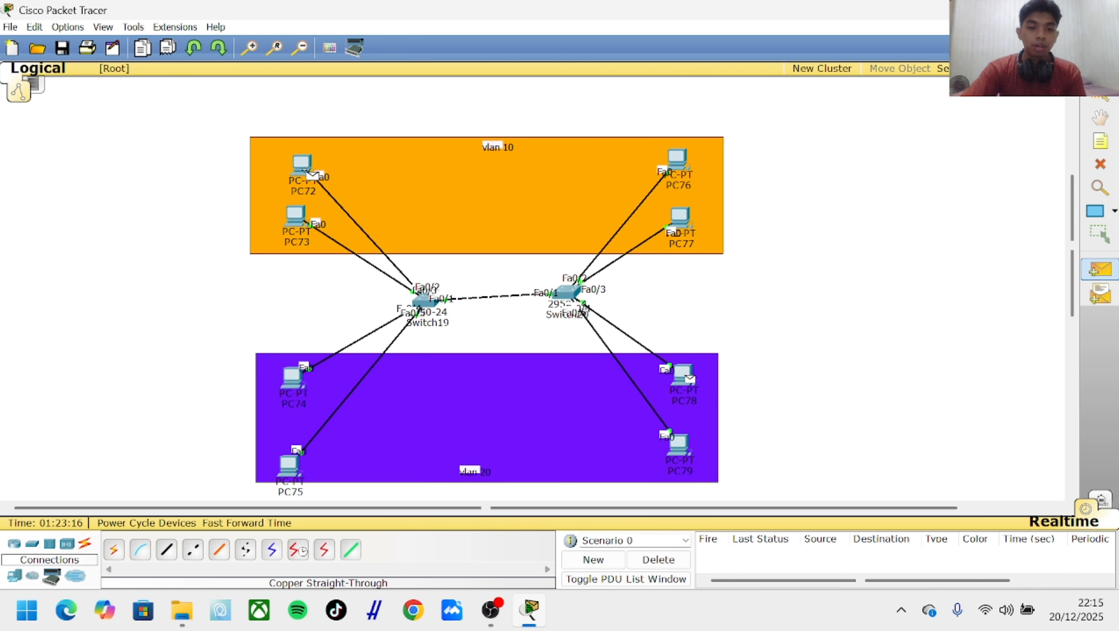
mouse_move(313, 175)
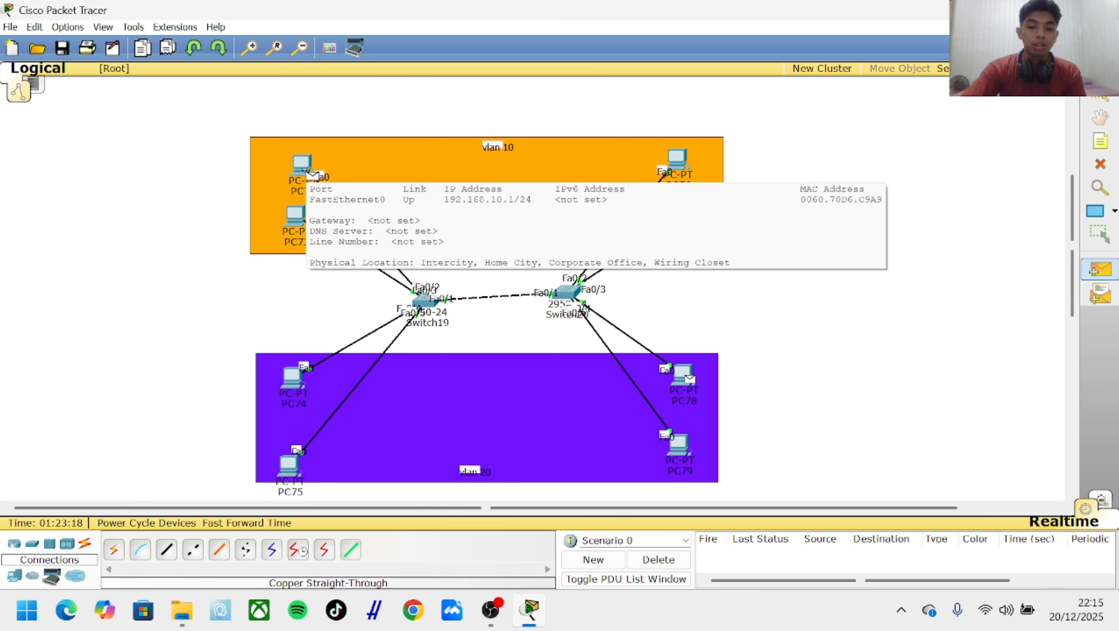
left_click(313, 176)
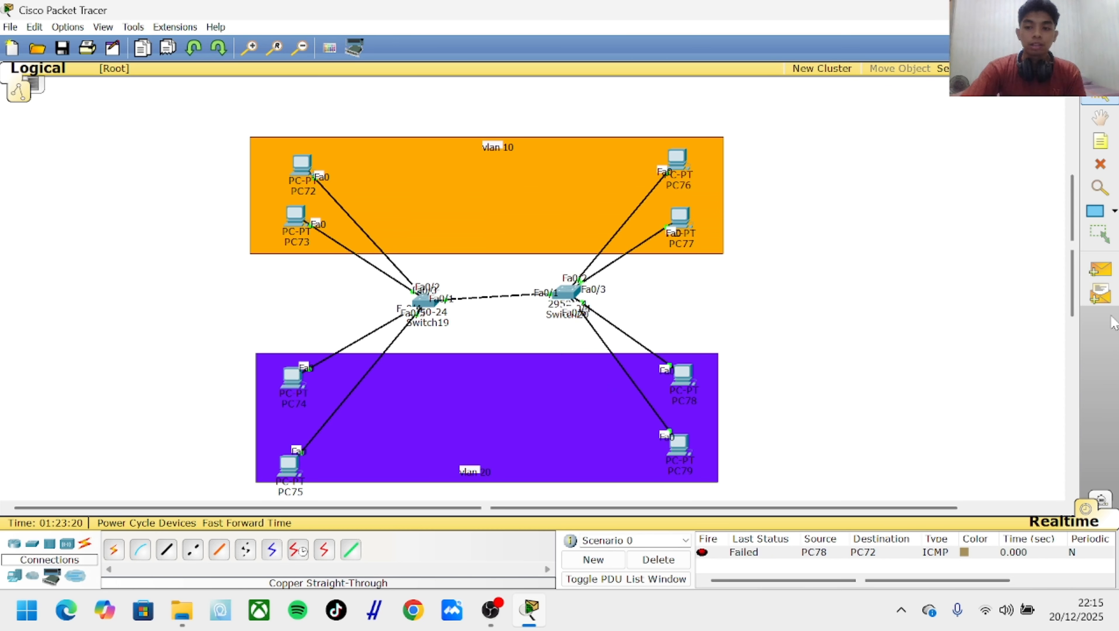
Test connectivity within VLAN 20 with a simple PDU from PC78 to PC74, and delete the PDU scenario
left_click(1100, 269)
left_click(686, 381)
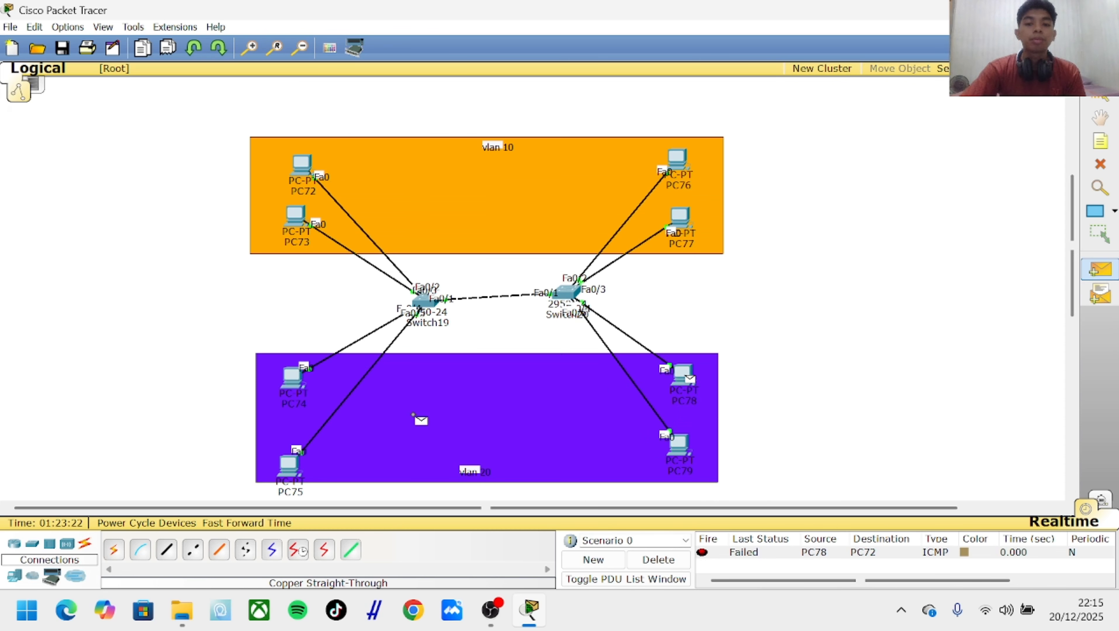
left_click(292, 377)
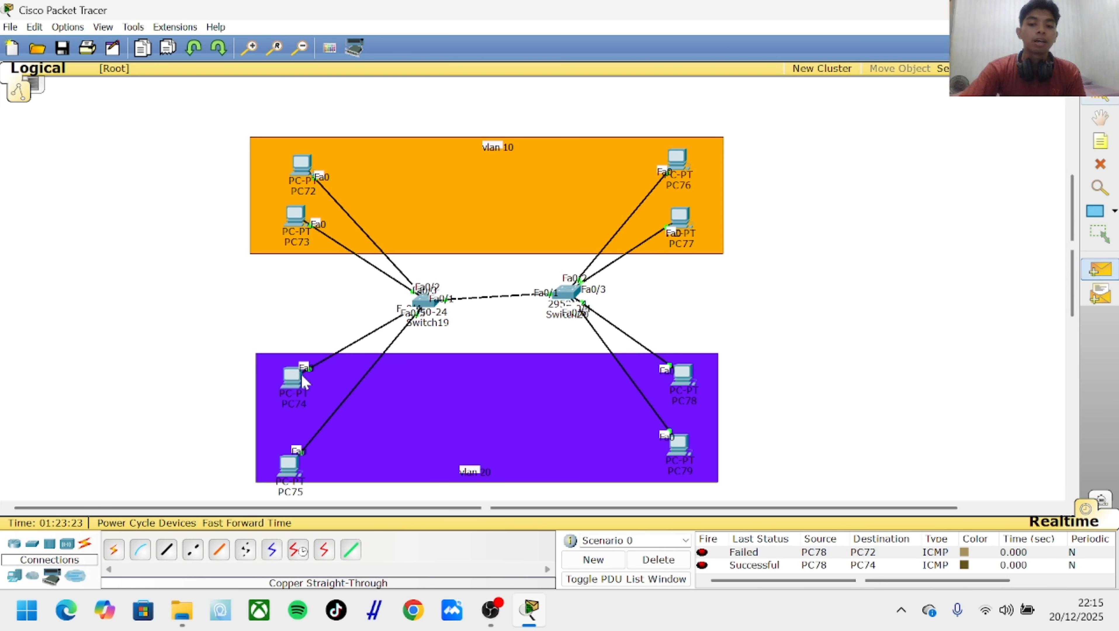
left_click(671, 562)
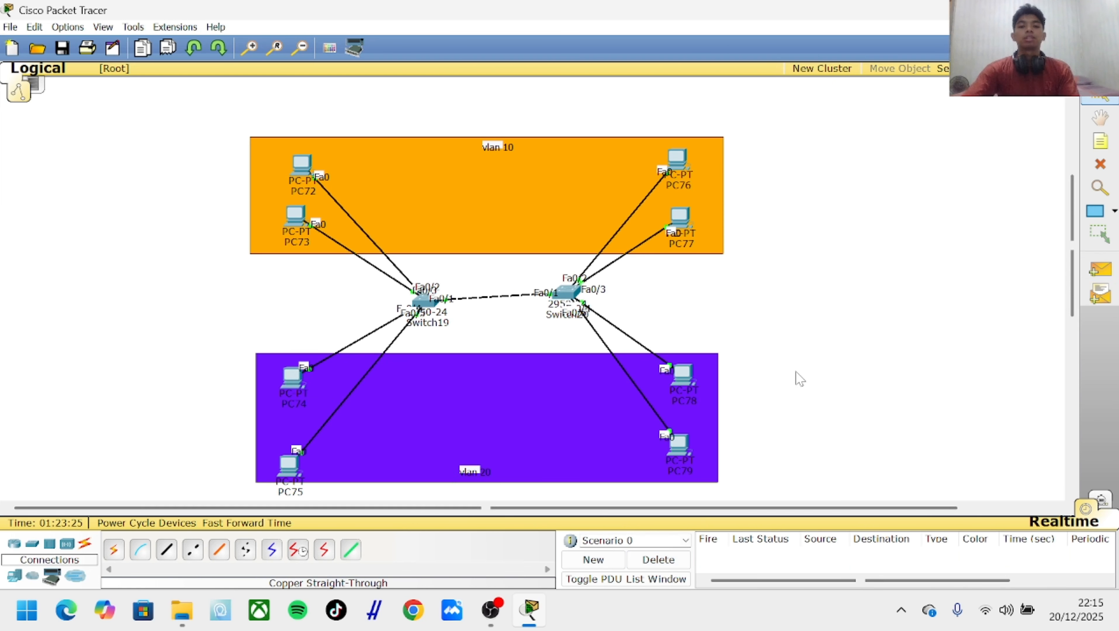